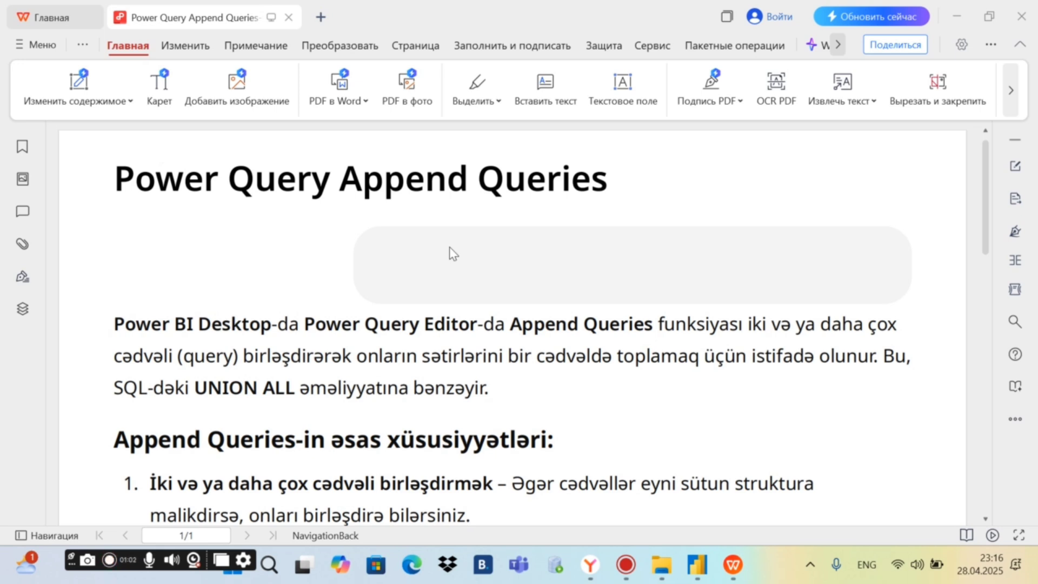
Switch to Power BI Desktop and open the Technological-Products Table1 Excel workbook from the 2025_03_11-LESSON 16 folder as a data source.
{"action": "left_click", "coordinate": [694, 569]}
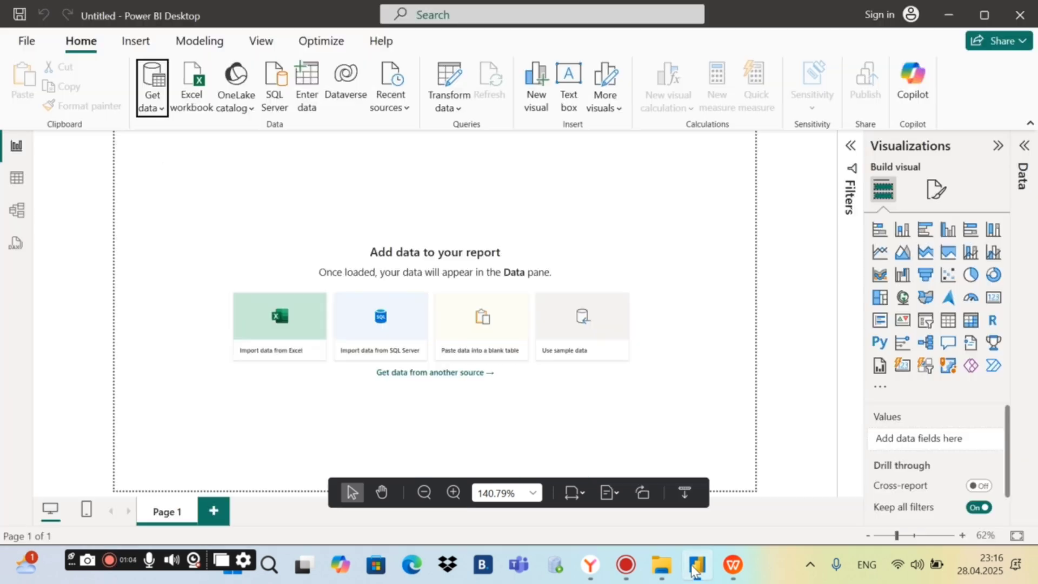
{"action": "left_click", "coordinate": [156, 119]}
{"action": "left_click", "coordinate": [201, 162]}
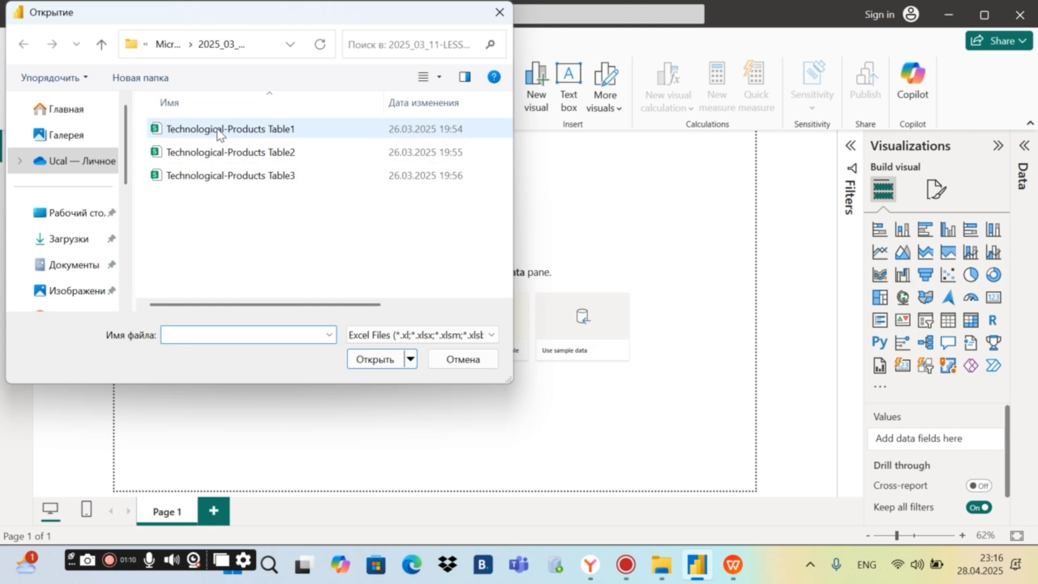
{"action": "left_click", "coordinate": [101, 51]}
{"action": "left_click", "coordinate": [102, 49]}
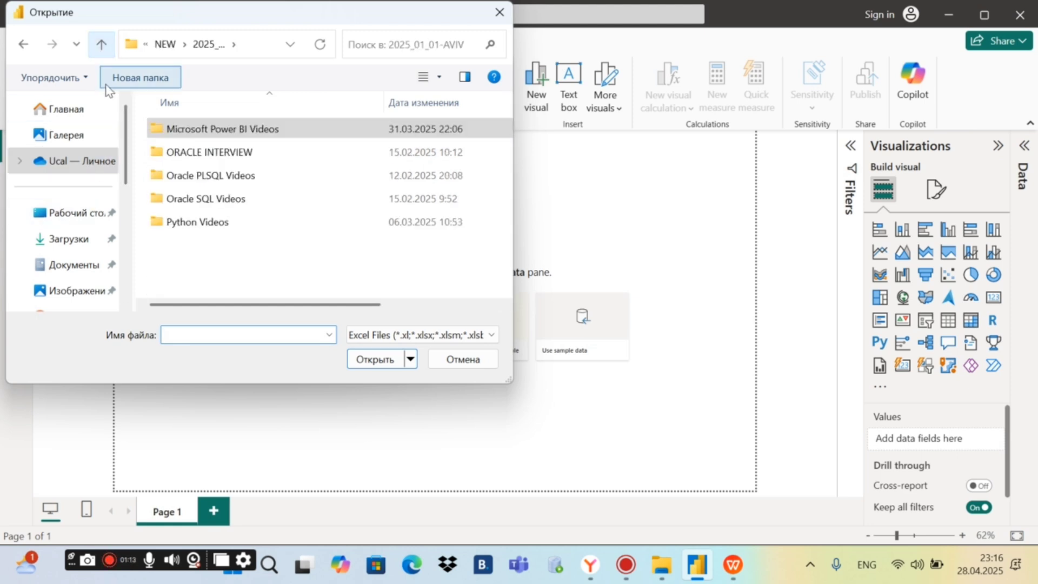
{"action": "double_click", "coordinate": [235, 135]}
{"action": "scroll", "coordinate": [269, 270], "scroll_direction": "down", "scroll_amount": 2}
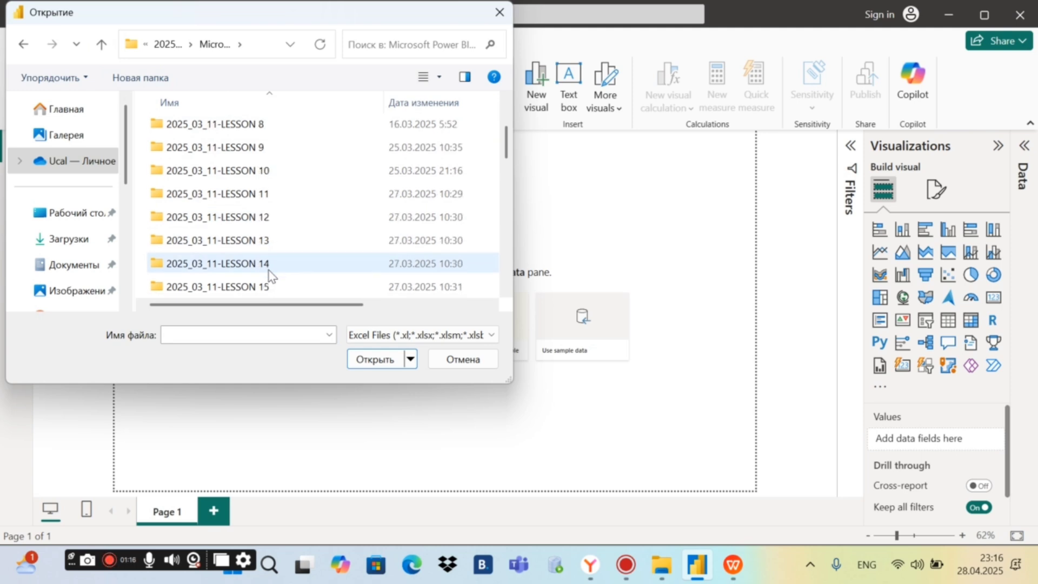
{"action": "scroll", "coordinate": [268, 270], "scroll_direction": "down", "scroll_amount": 1}
{"action": "double_click", "coordinate": [254, 240]}
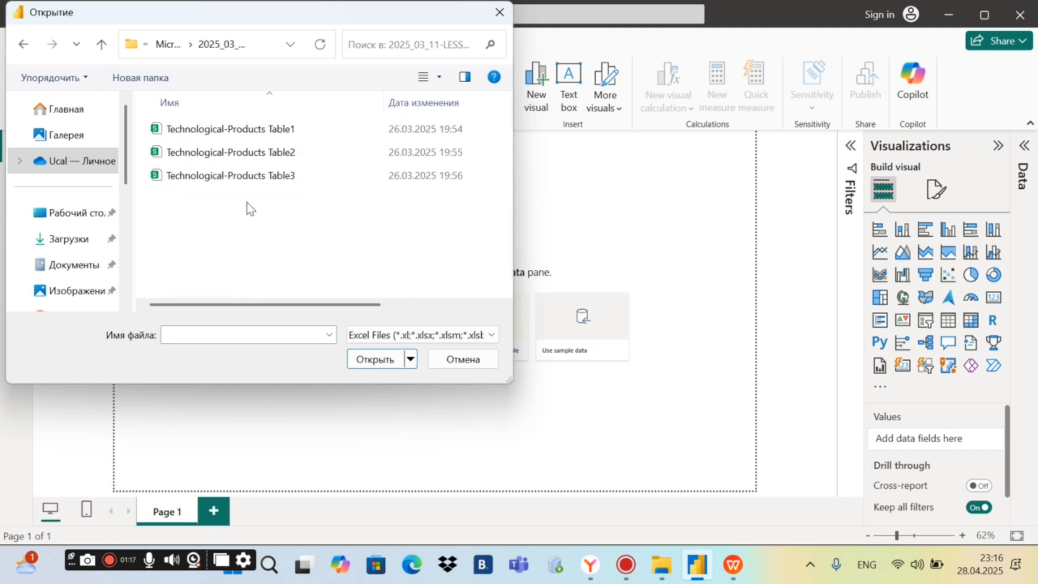
{"action": "left_click", "coordinate": [228, 131]}
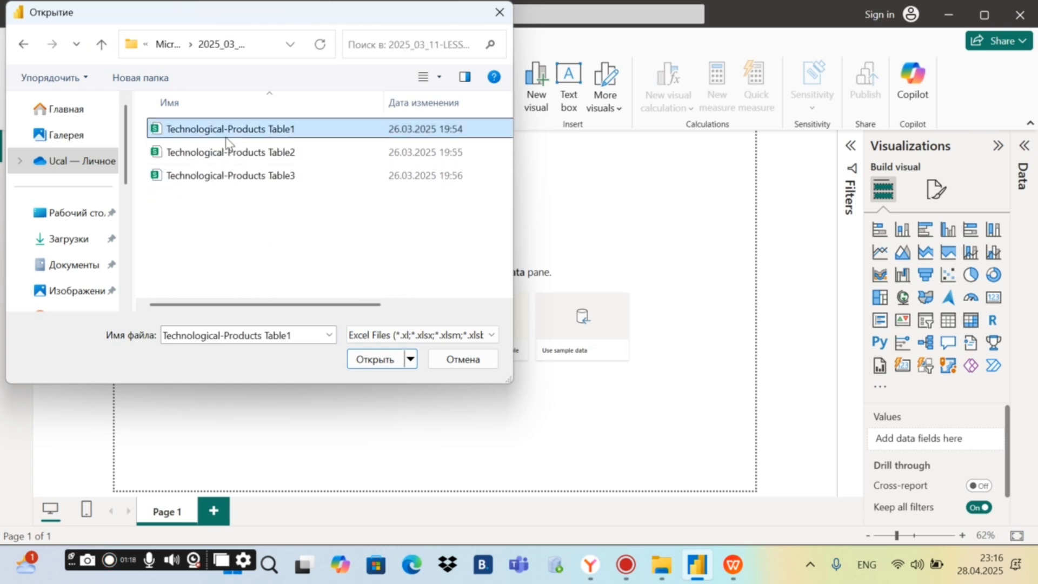
{"action": "left_click", "coordinate": [374, 363]}
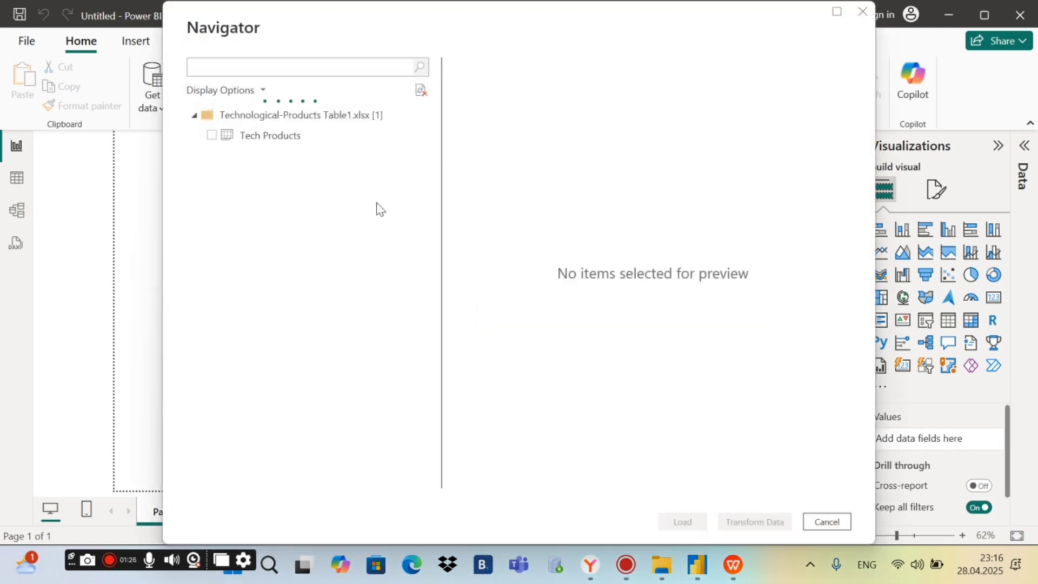
Switch to File Explorer and open the 2025_03_11-LESSON 16 folder inside 2025_01_01-AVIV, Microsoft Power BI Videos.
{"action": "left_click", "coordinate": [662, 566]}
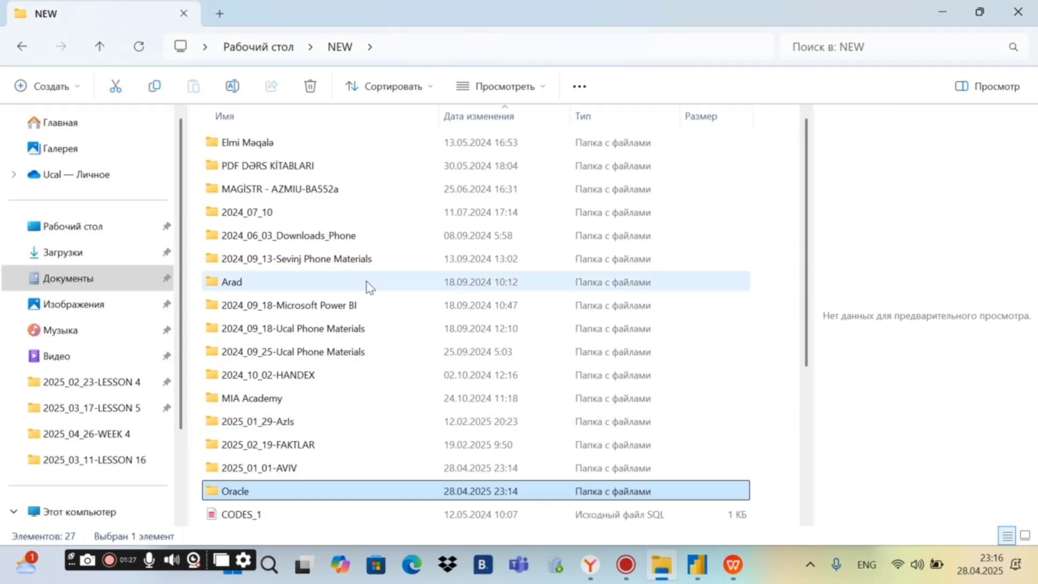
{"action": "double_click", "coordinate": [308, 469]}
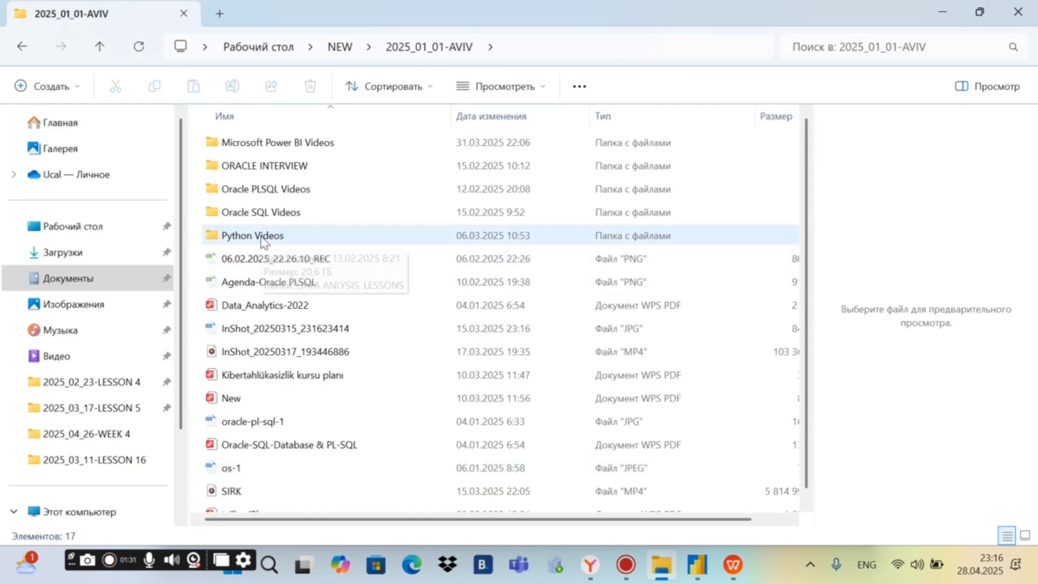
{"action": "double_click", "coordinate": [302, 142]}
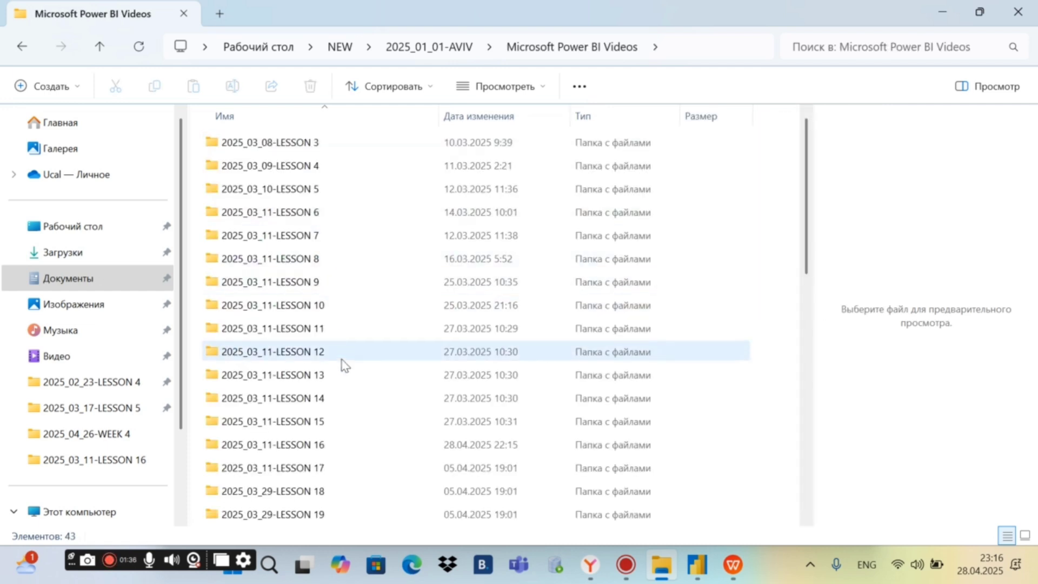
{"action": "double_click", "coordinate": [353, 443]}
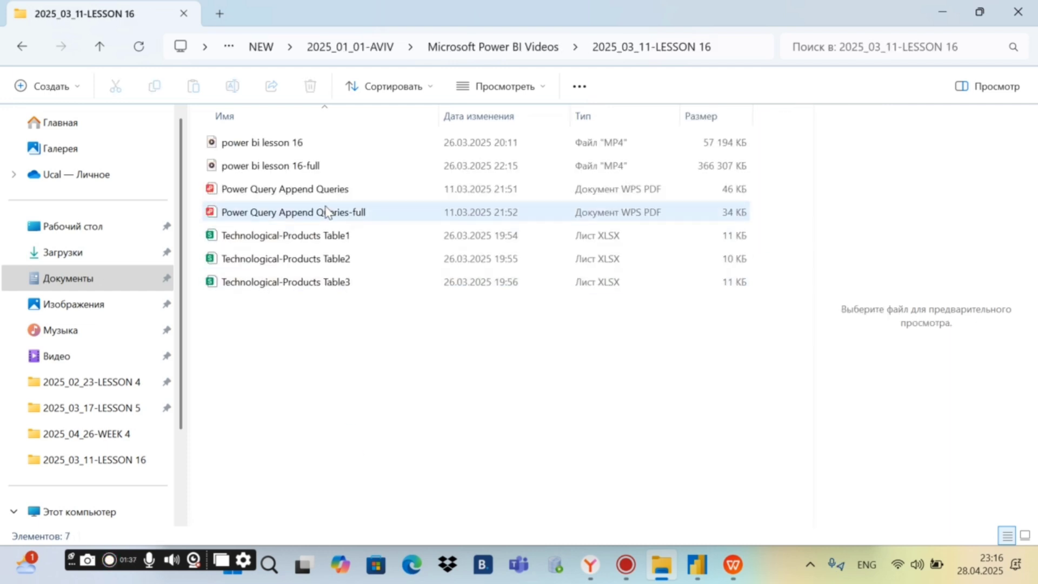
Open the Technological-Products Table1, Table2 and Table3 workbooks for viewing in the spreadsheet program.
{"action": "double_click", "coordinate": [331, 235]}
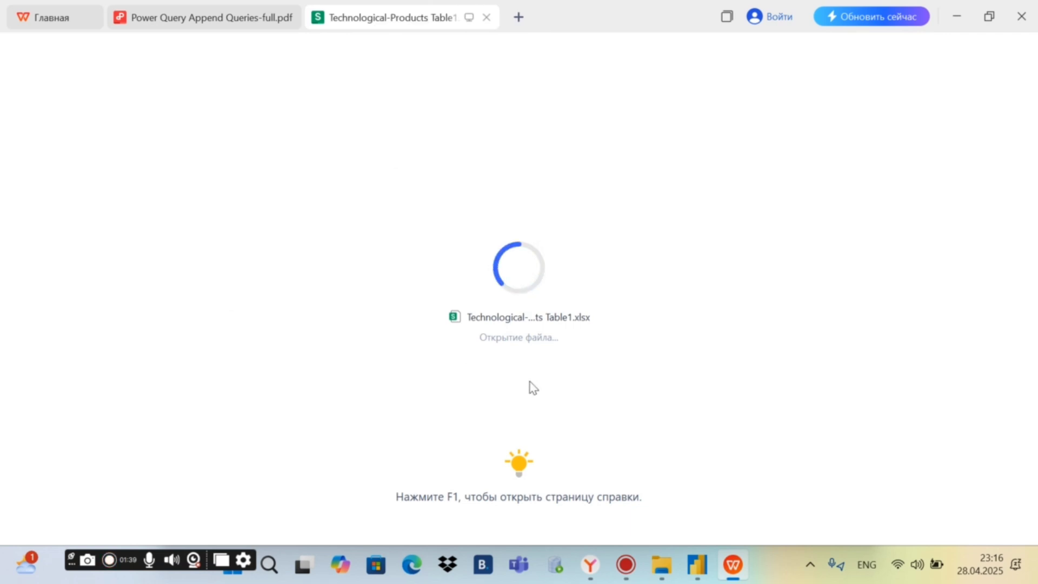
{"action": "left_click", "coordinate": [666, 569]}
{"action": "double_click", "coordinate": [325, 262]}
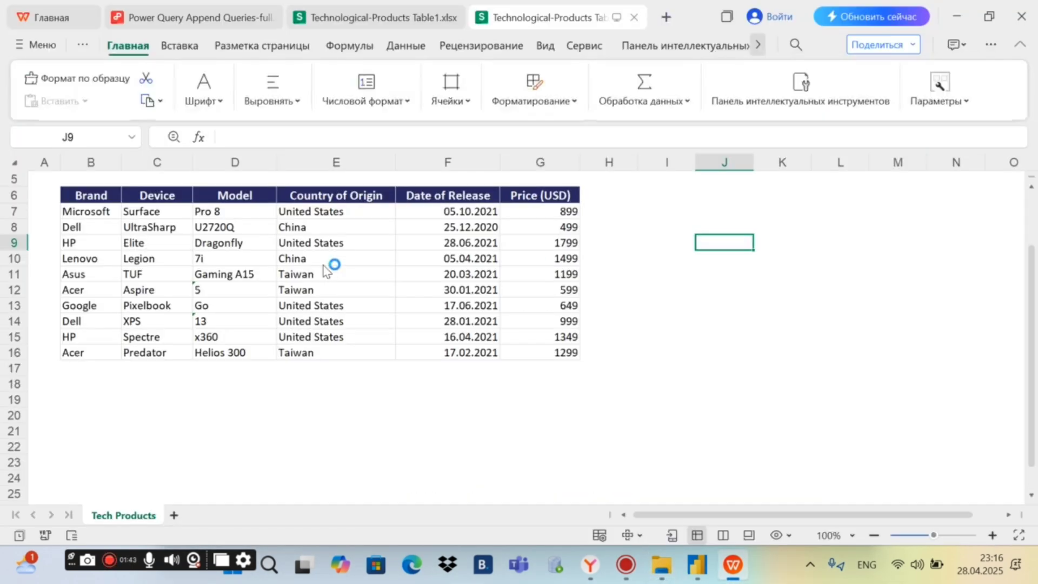
{"action": "left_click", "coordinate": [662, 564]}
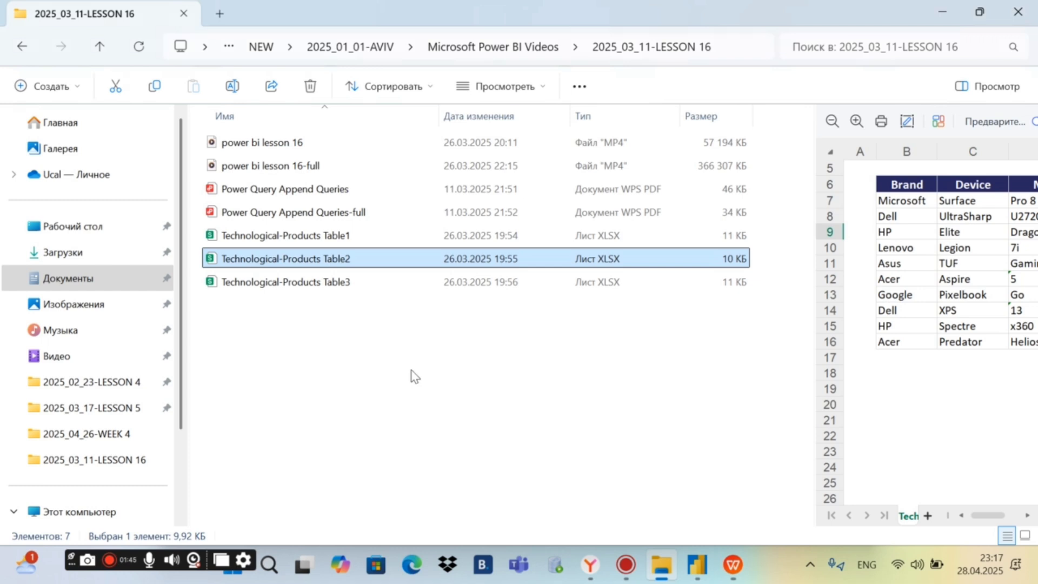
{"action": "double_click", "coordinate": [368, 294]}
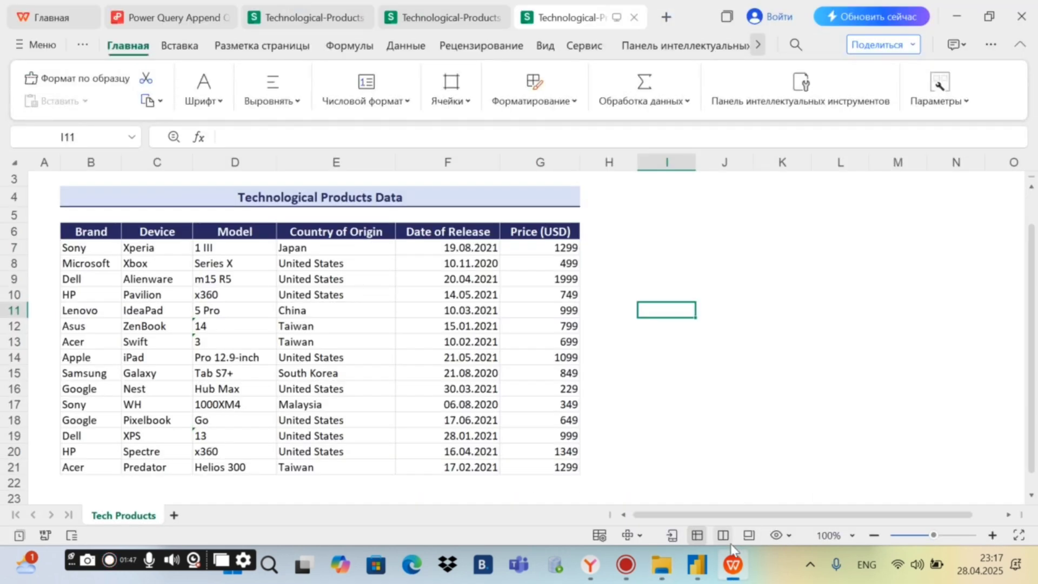
Compare the columns and rows of the product tables across the Table1, Table2 and Table3 workbooks.
{"action": "left_click", "coordinate": [304, 14]}
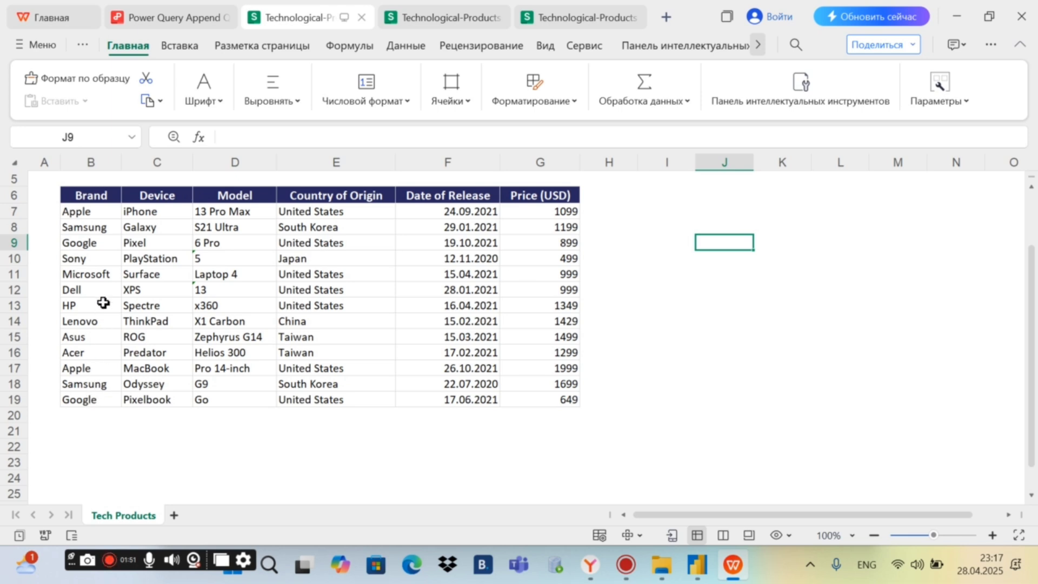
{"action": "scroll", "coordinate": [104, 208], "scroll_direction": "up", "scroll_amount": 2}
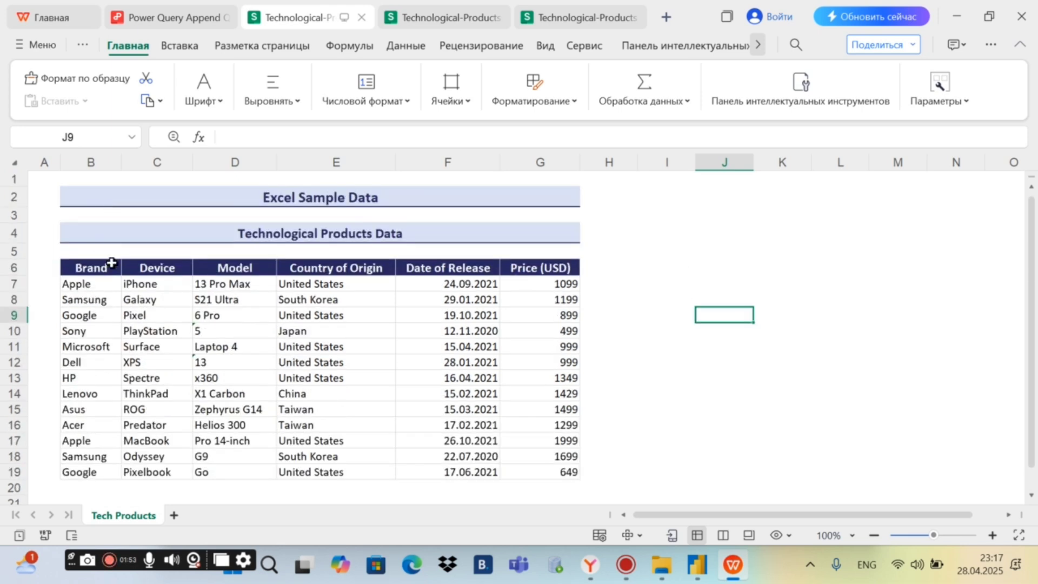
{"action": "left_click", "coordinate": [433, 6]}
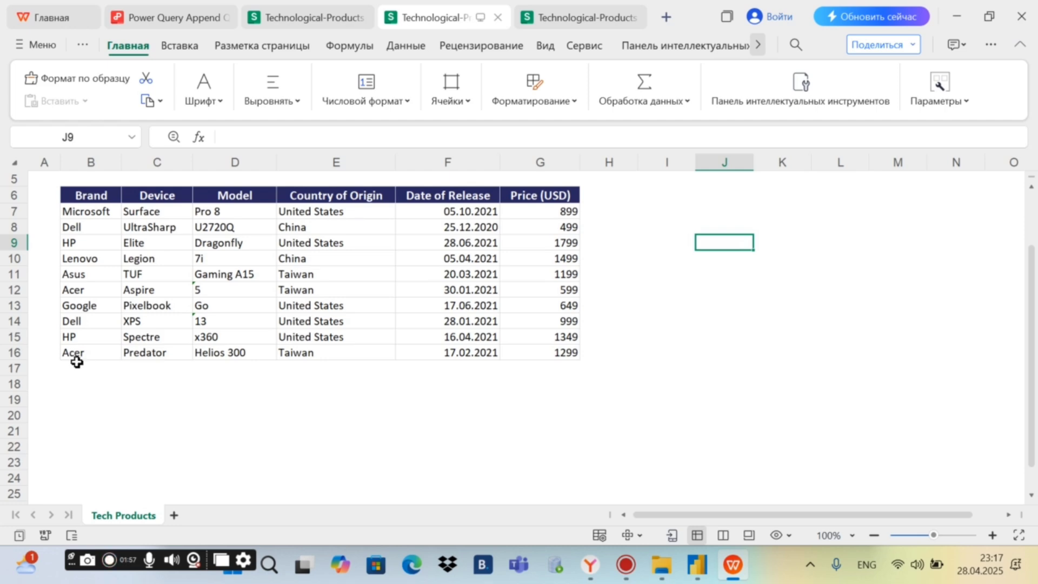
{"action": "left_click", "coordinate": [547, 17]}
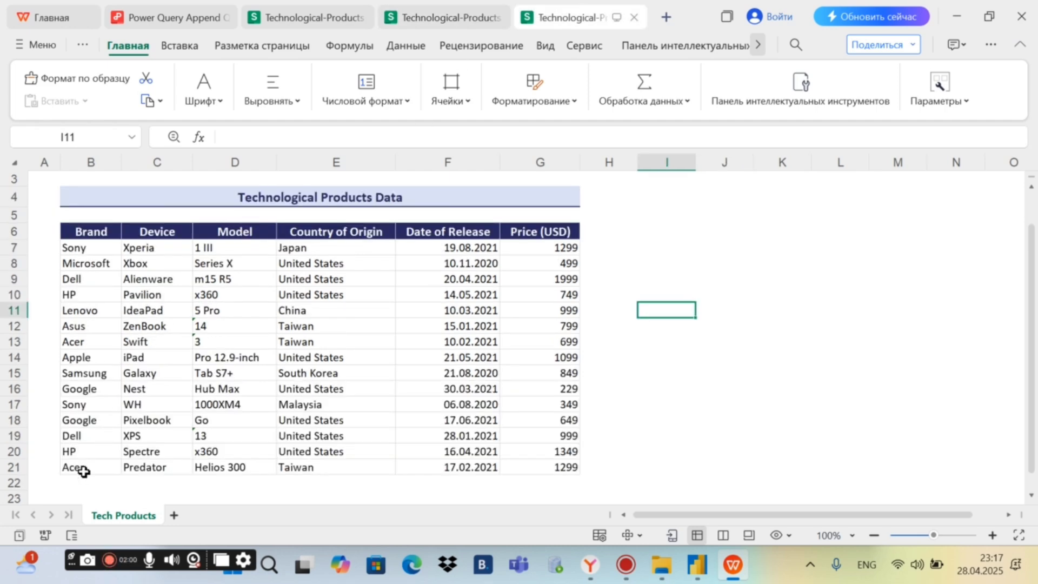
{"action": "scroll", "coordinate": [261, 241], "scroll_direction": "up", "scroll_amount": 1}
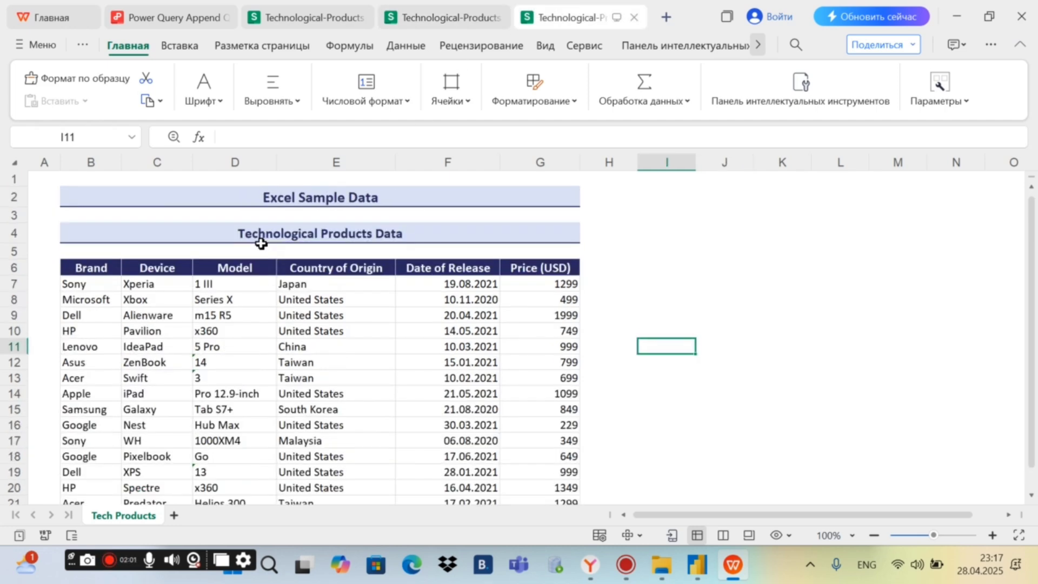
{"action": "scroll", "coordinate": [260, 241], "scroll_direction": "down", "scroll_amount": 6}
{"action": "scroll", "coordinate": [259, 238], "scroll_direction": "up", "scroll_amount": 6}
{"action": "left_click", "coordinate": [321, 4]}
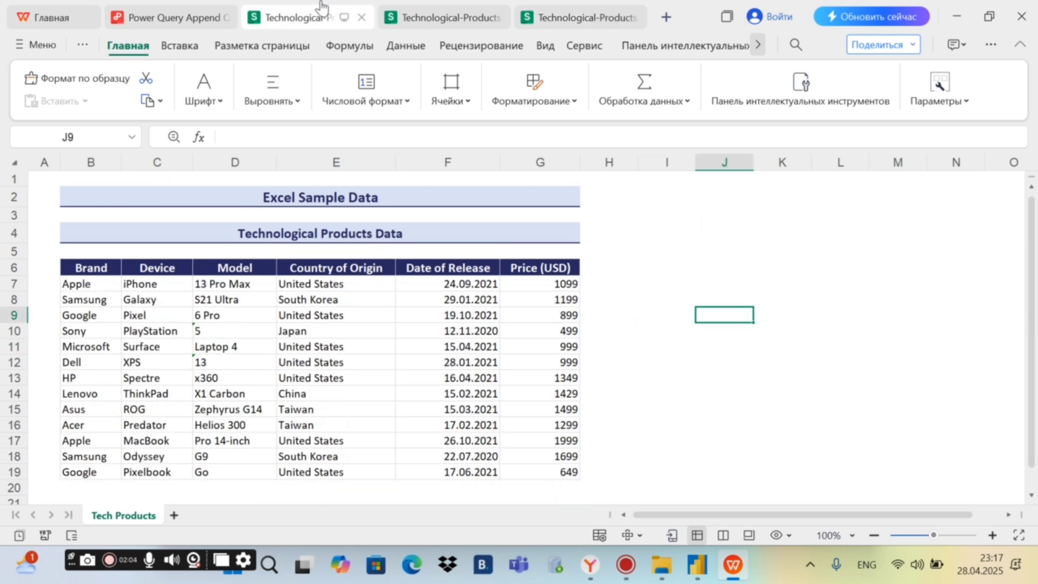
{"action": "left_click", "coordinate": [411, 12]}
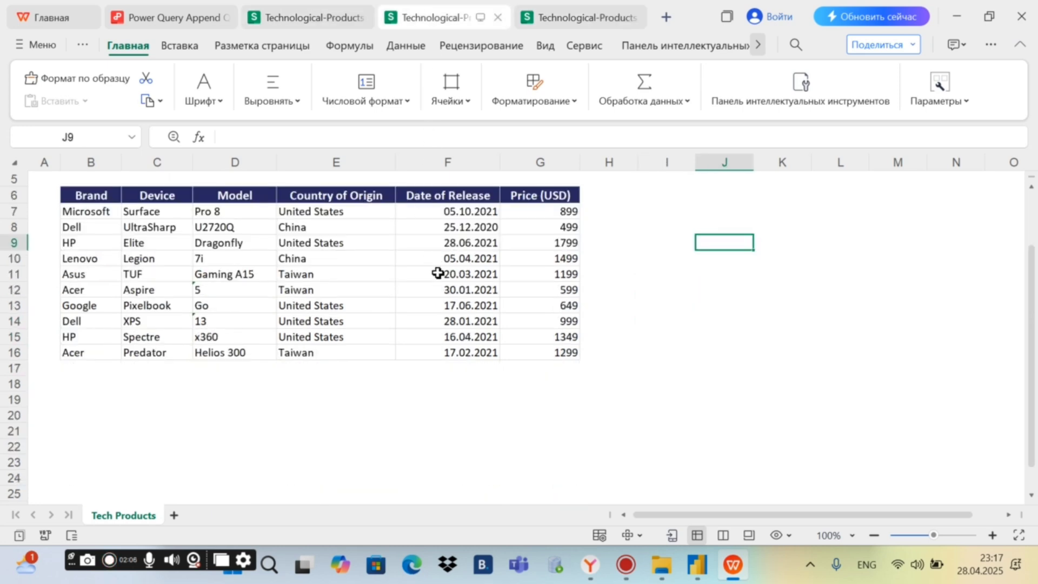
Switch back to Power BI Desktop, choose the Tech Products sheet of Table1 and load it into Power Query Editor for transformation.
{"action": "left_click", "coordinate": [698, 565]}
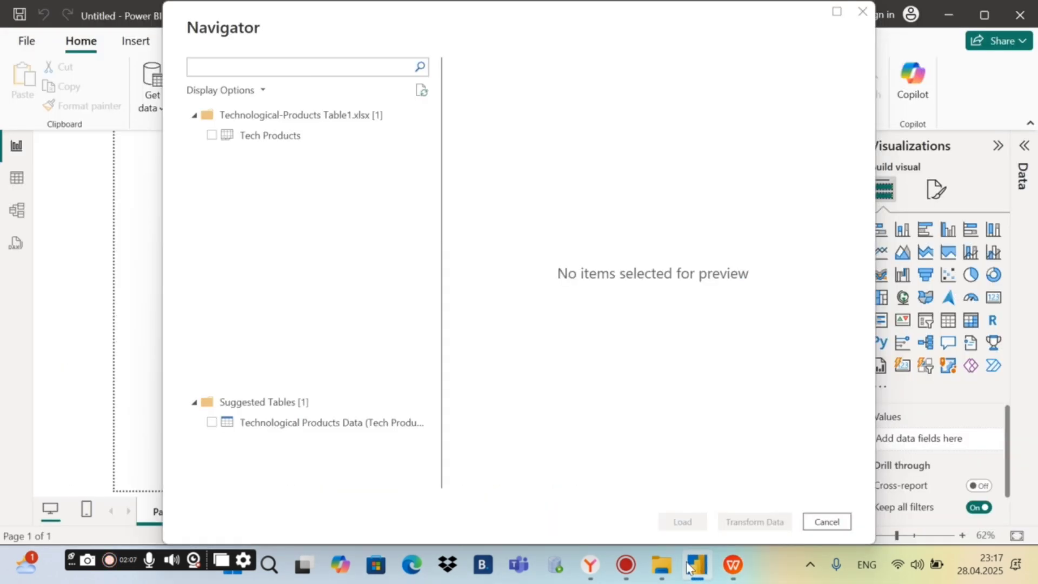
{"action": "left_click", "coordinate": [219, 140]}
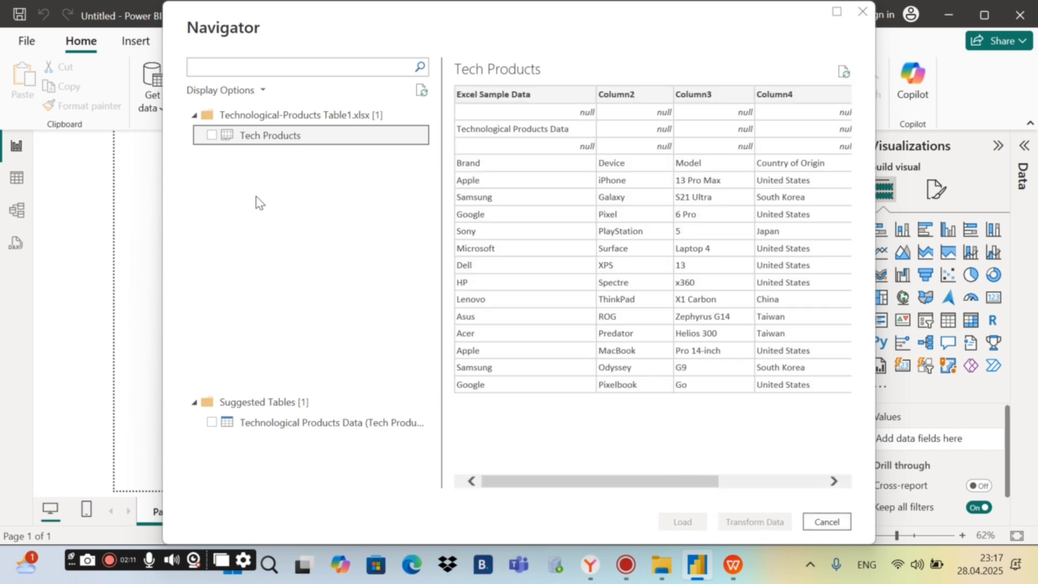
{"action": "left_click", "coordinate": [218, 143]}
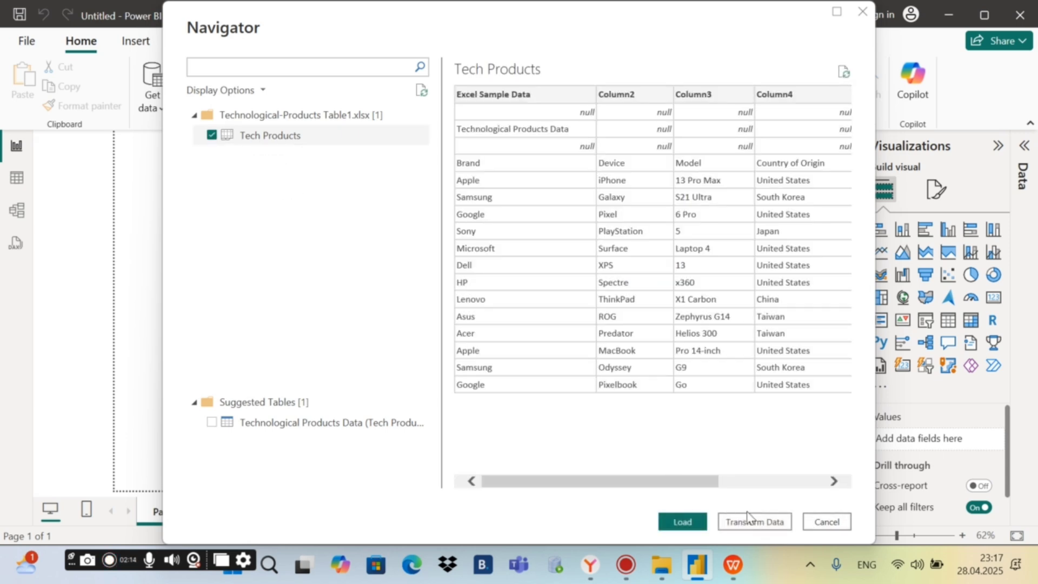
{"action": "left_click", "coordinate": [747, 516]}
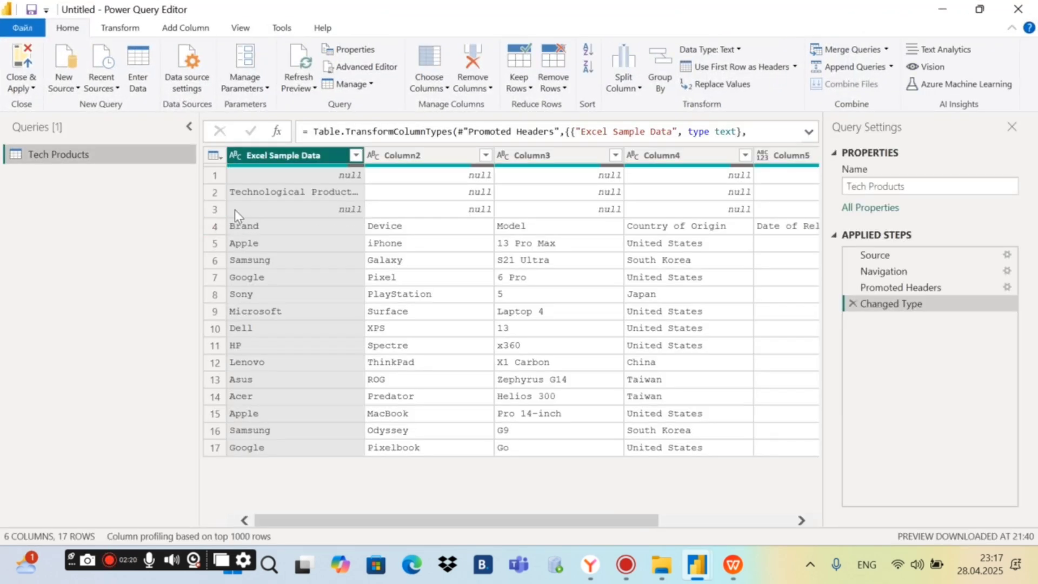
Inspect row 4 with the column names in the Tech Products query and compare it with the header rows of the three workbooks.
{"action": "left_click", "coordinate": [215, 226]}
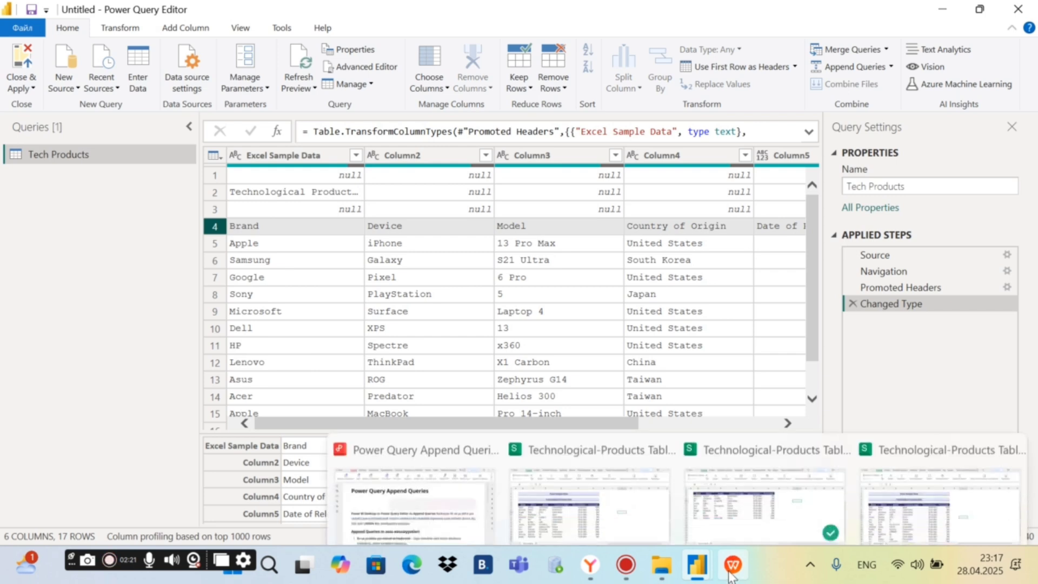
{"action": "left_click", "coordinate": [731, 575]}
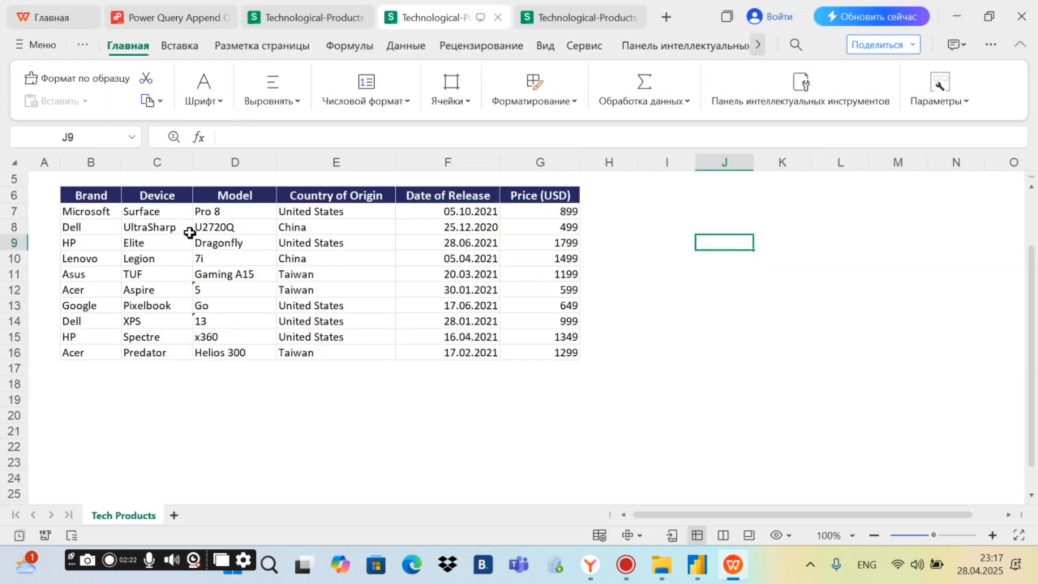
{"action": "left_click", "coordinate": [285, 21]}
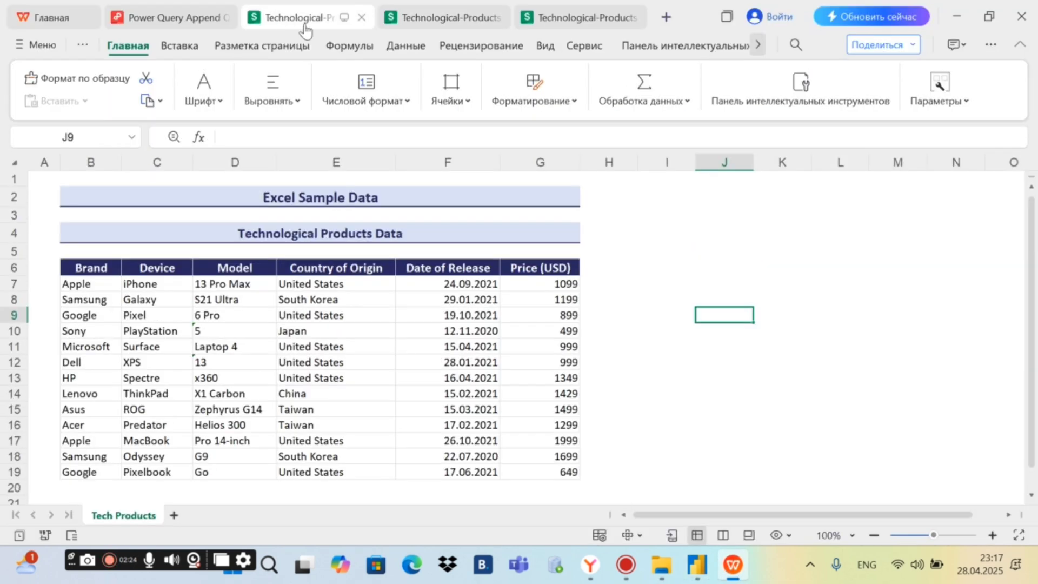
{"action": "left_click", "coordinate": [423, 21]}
{"action": "left_click", "coordinate": [569, 19]}
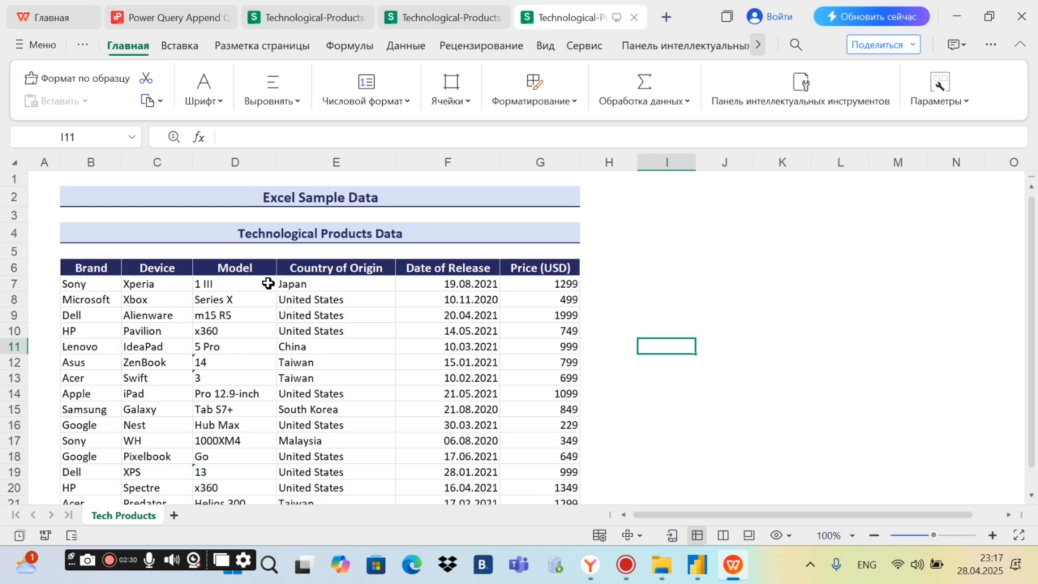
Switch to Power Query Editor and promote the first row to headers four times in Tech Products, making Brand, Device and Model column names.
{"action": "mouse_move", "coordinate": [699, 571]}
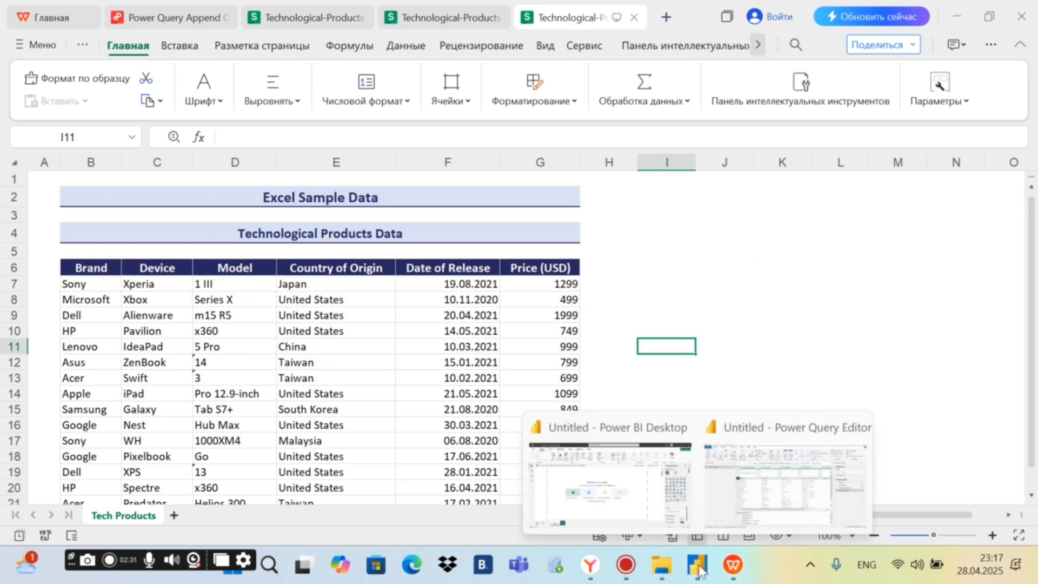
{"action": "left_click", "coordinate": [785, 479]}
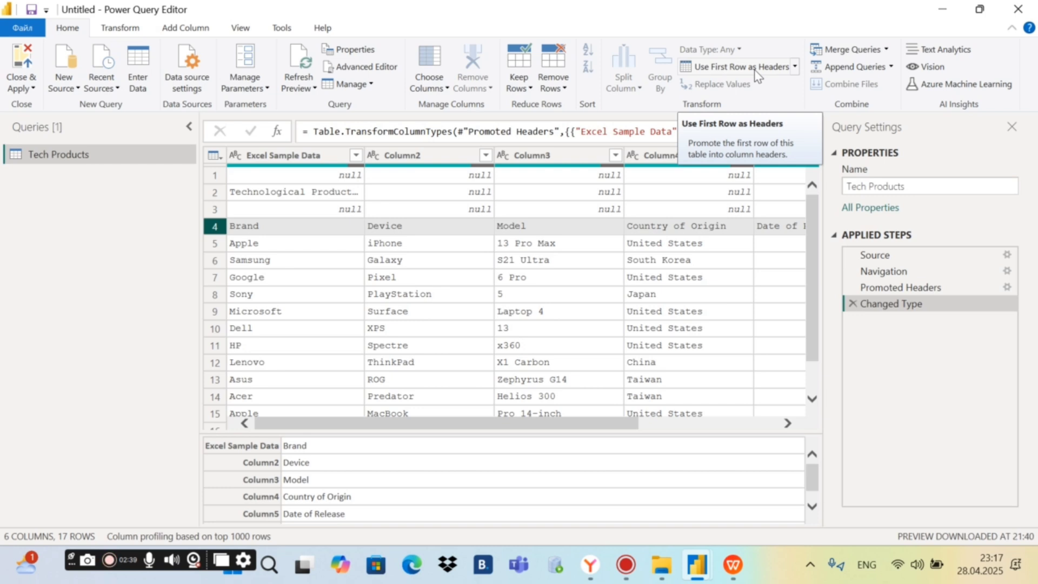
{"action": "left_click", "coordinate": [794, 67]}
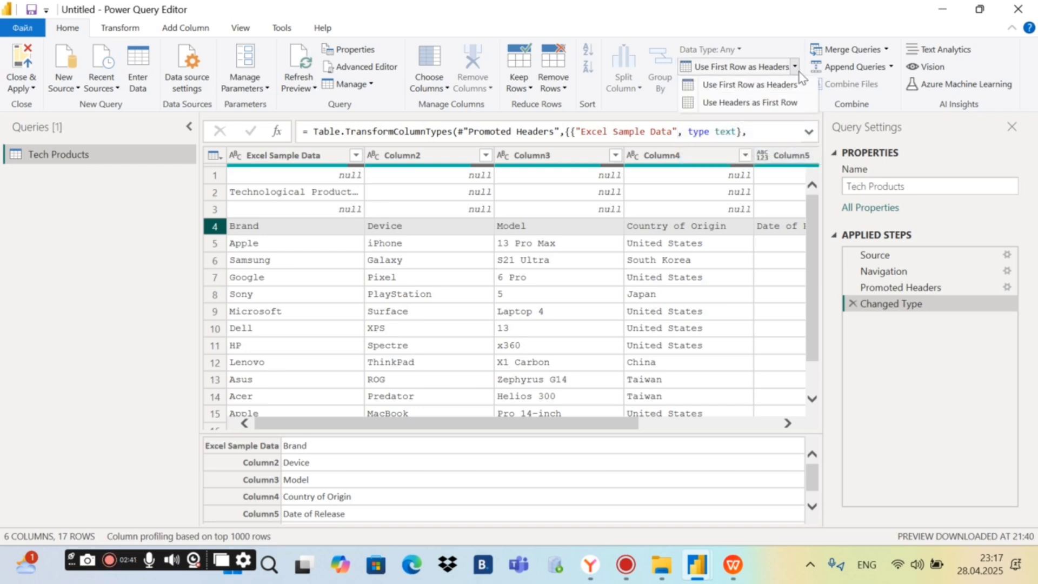
{"action": "left_click", "coordinate": [757, 84]}
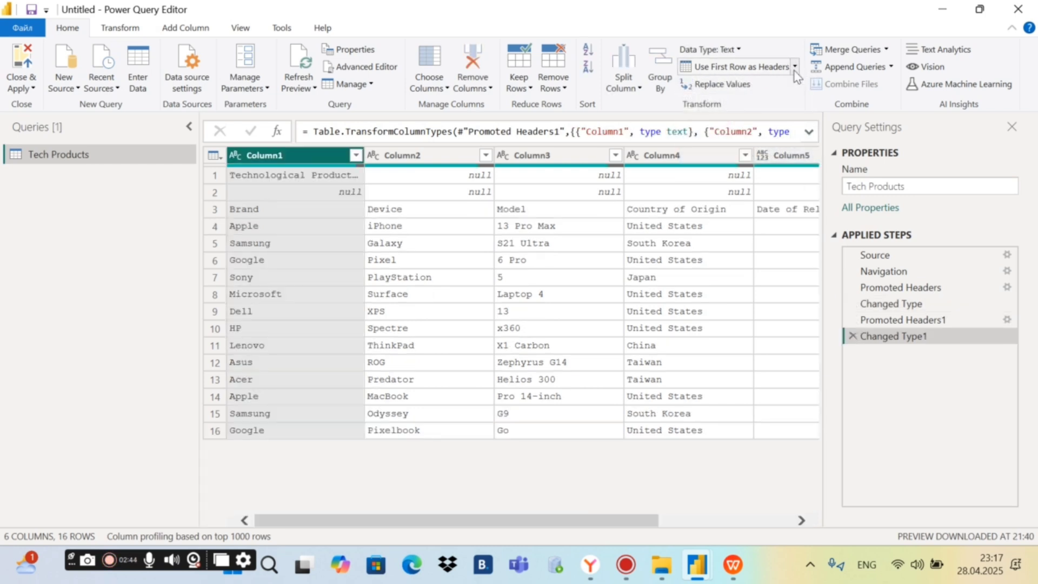
{"action": "left_click", "coordinate": [794, 67]}
{"action": "left_click", "coordinate": [773, 86]}
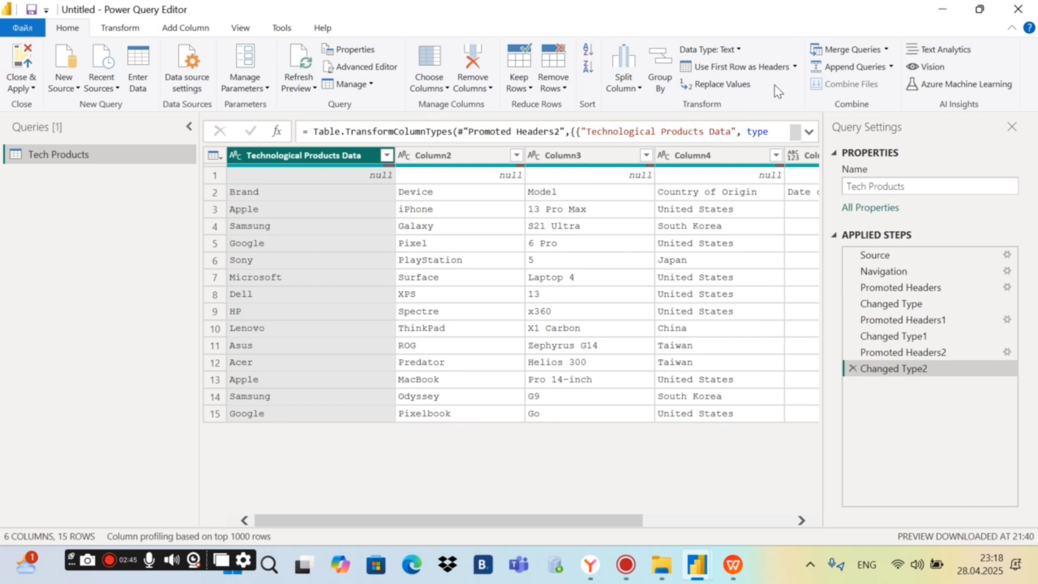
{"action": "left_click", "coordinate": [795, 67]}
{"action": "left_click", "coordinate": [778, 85]}
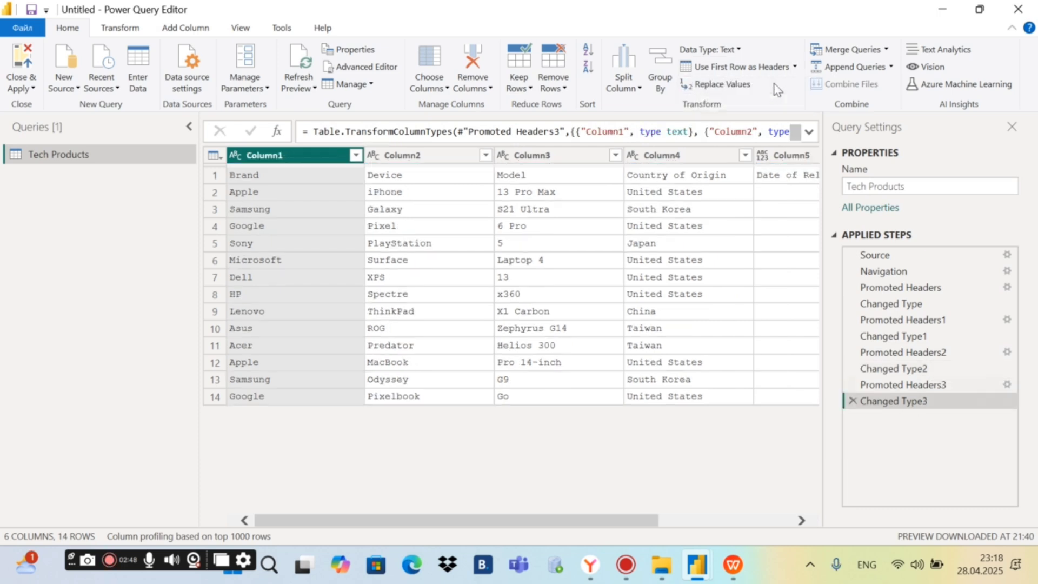
{"action": "left_click", "coordinate": [794, 67]}
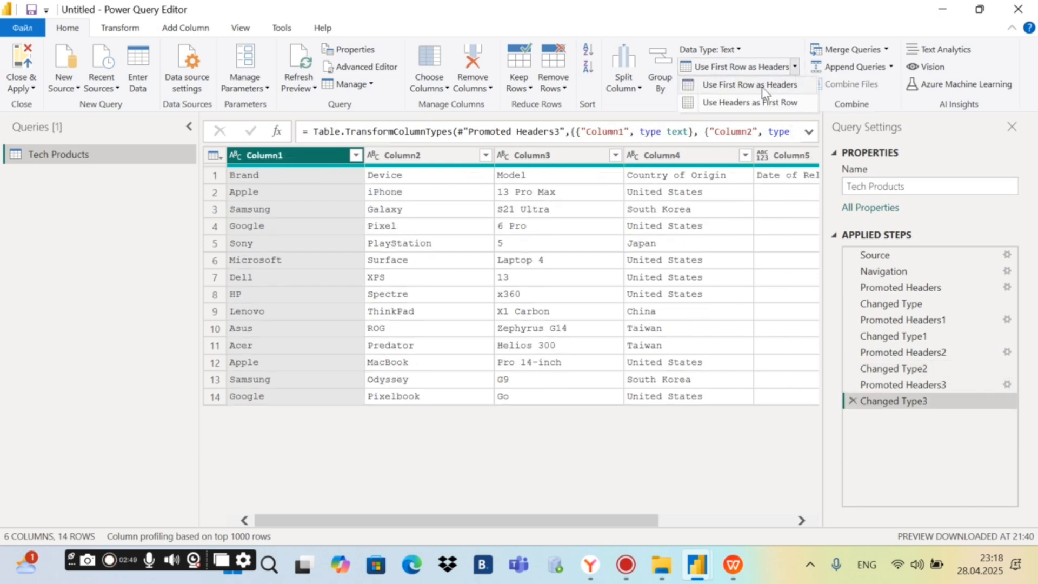
{"action": "left_click", "coordinate": [761, 86]}
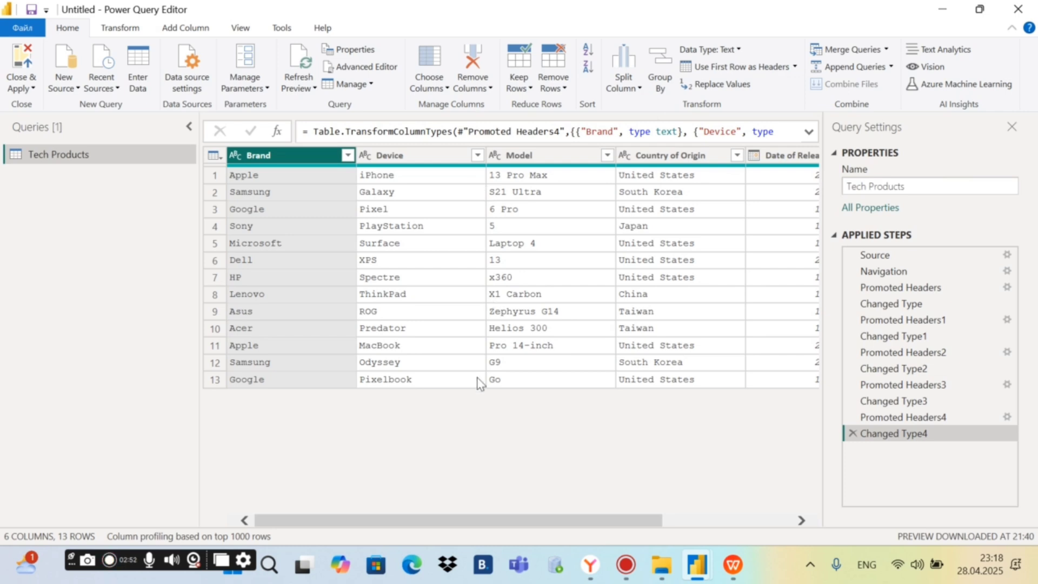
{"action": "left_click_drag", "start_coordinate": [433, 516], "coordinate": [351, 551]}
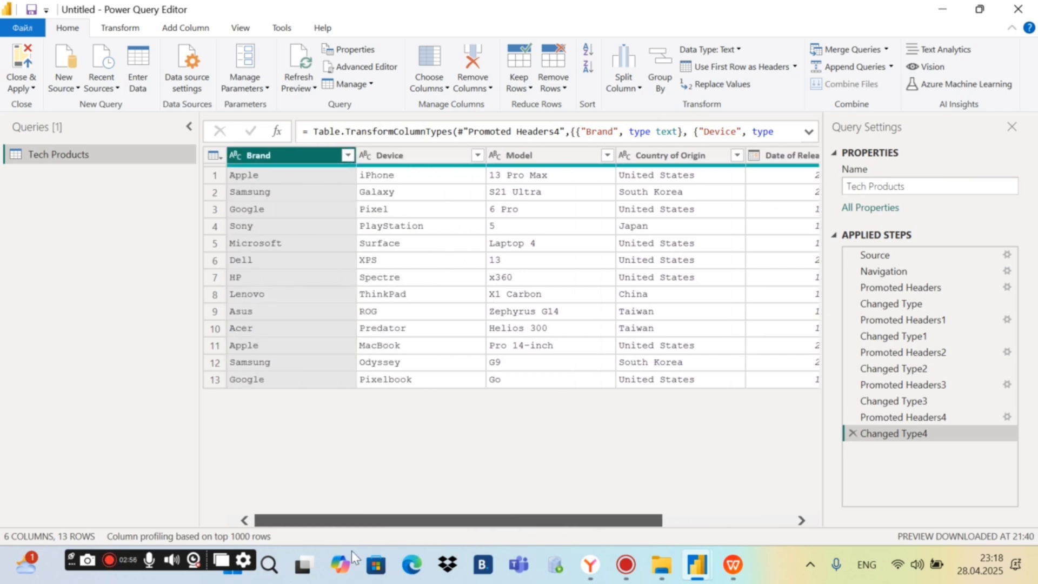
Rename the Tech Products query as Teble1.
{"action": "double_click", "coordinate": [87, 155]}
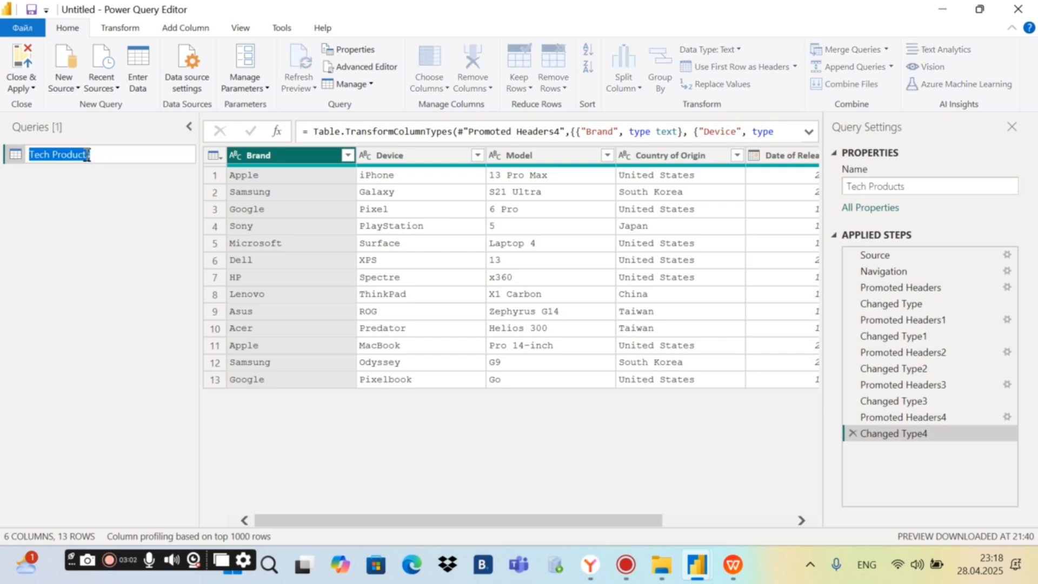
{"action": "type", "text": "Teble"}
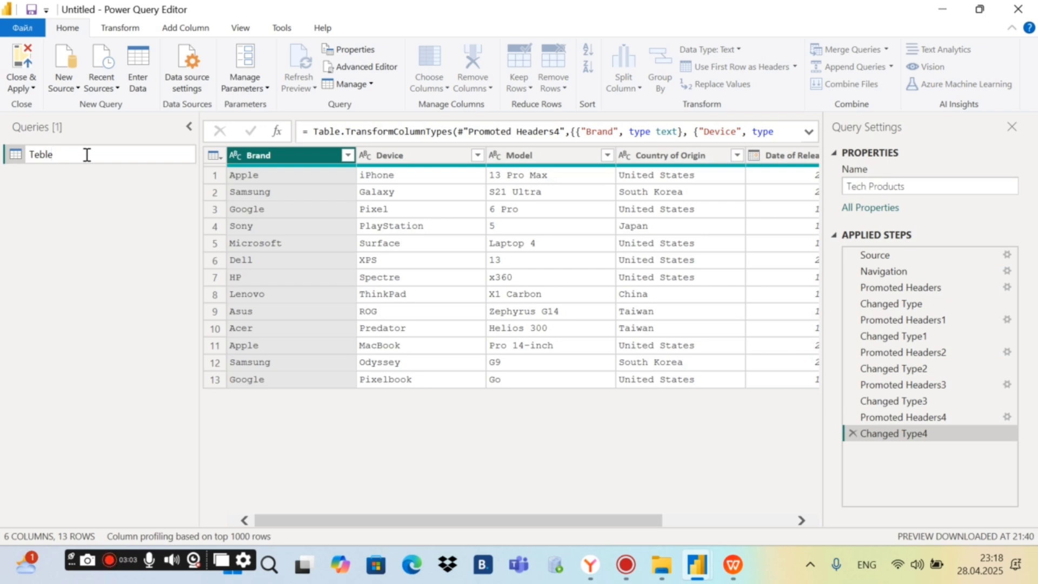
{"action": "type", "text": "1"}
{"action": "key", "text": "Return"}
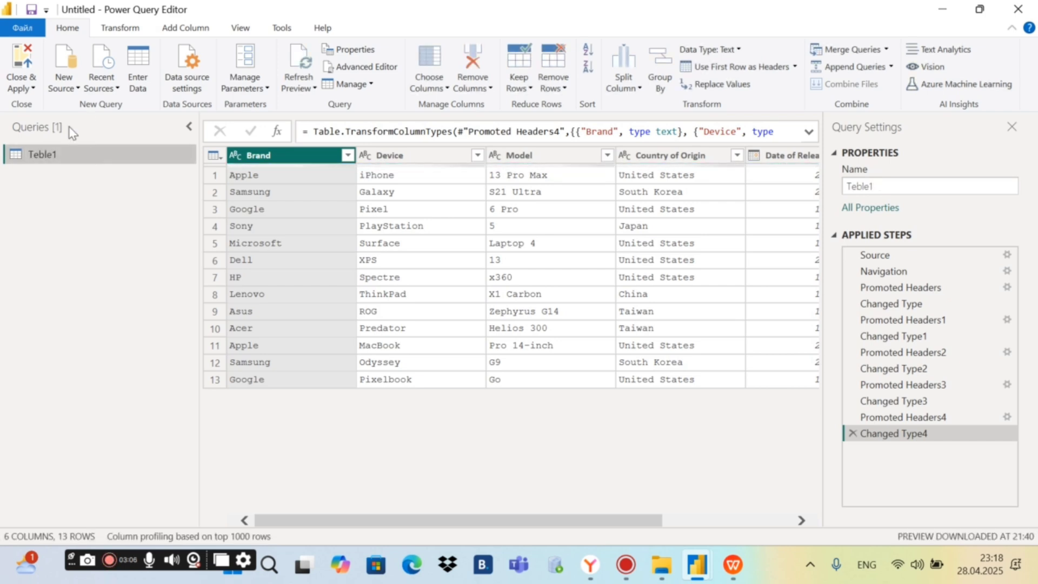
Add the Tech Products sheet of the Technological-Products Table2 Excel workbook as a new query.
{"action": "left_click", "coordinate": [76, 87]}
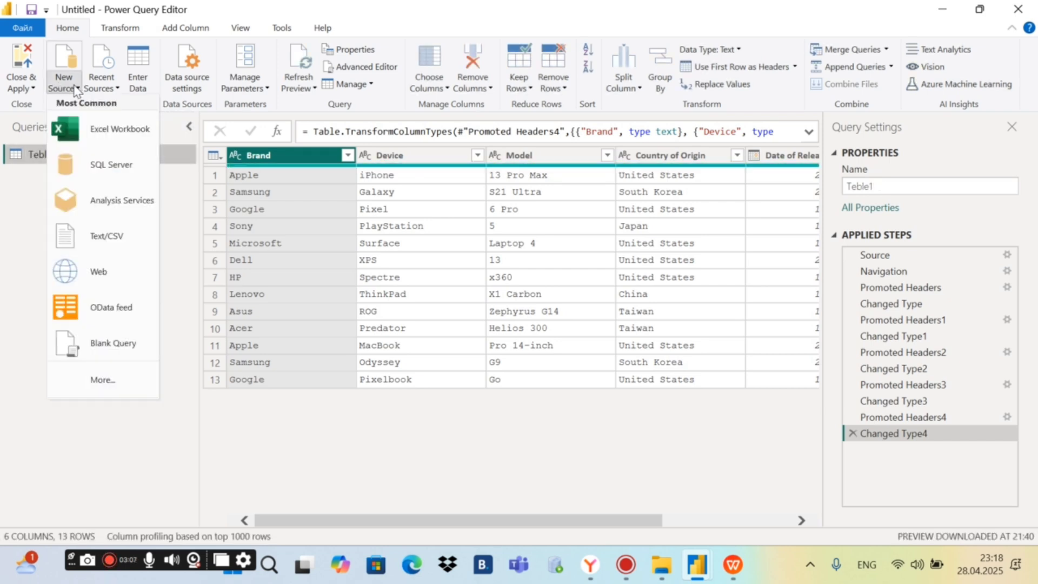
{"action": "left_click", "coordinate": [93, 127]}
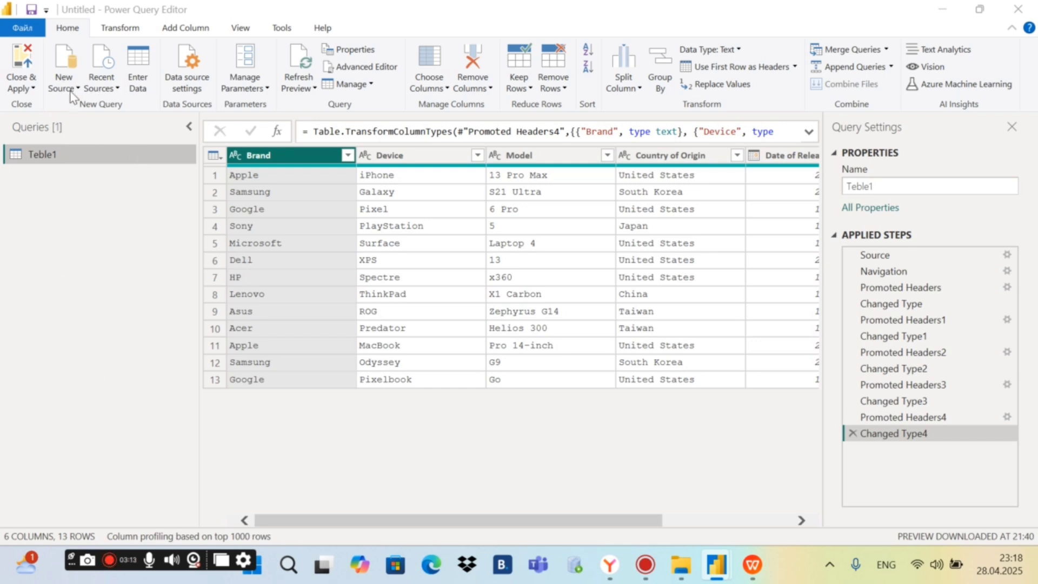
{"action": "left_click", "coordinate": [234, 155]}
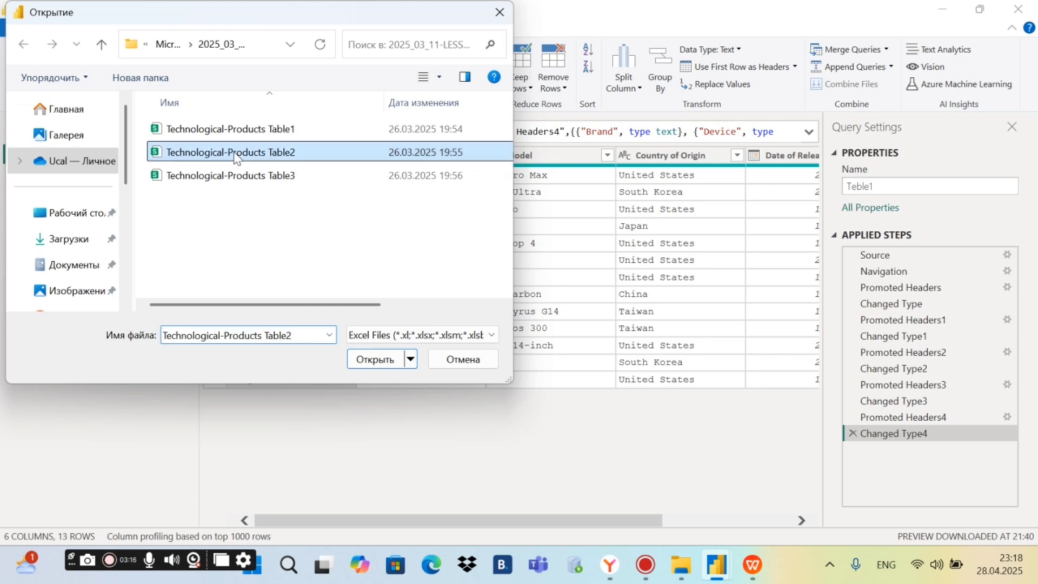
{"action": "left_click", "coordinate": [387, 360]}
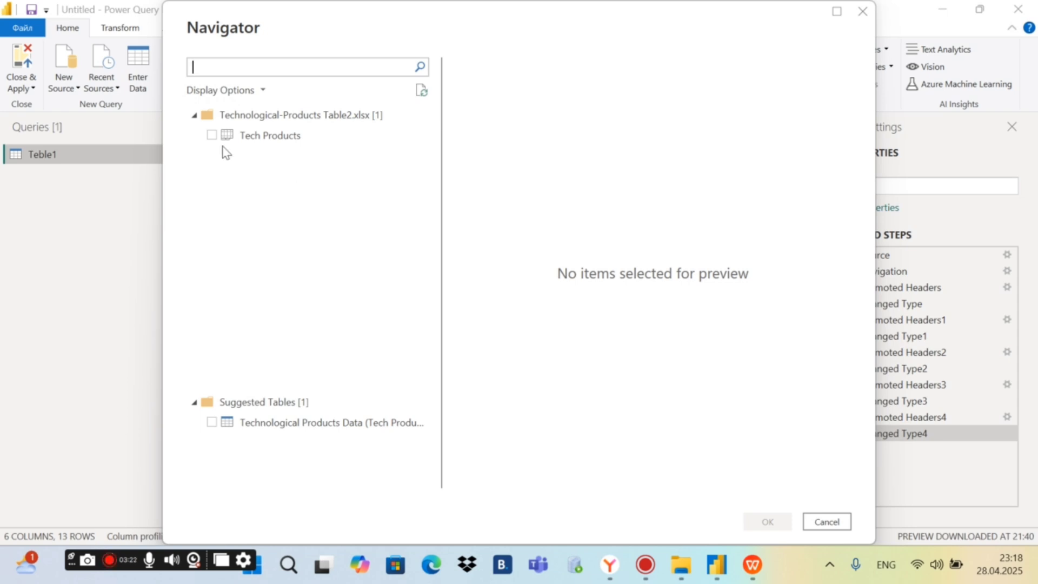
{"action": "left_click", "coordinate": [212, 135]}
{"action": "left_click", "coordinate": [759, 522]}
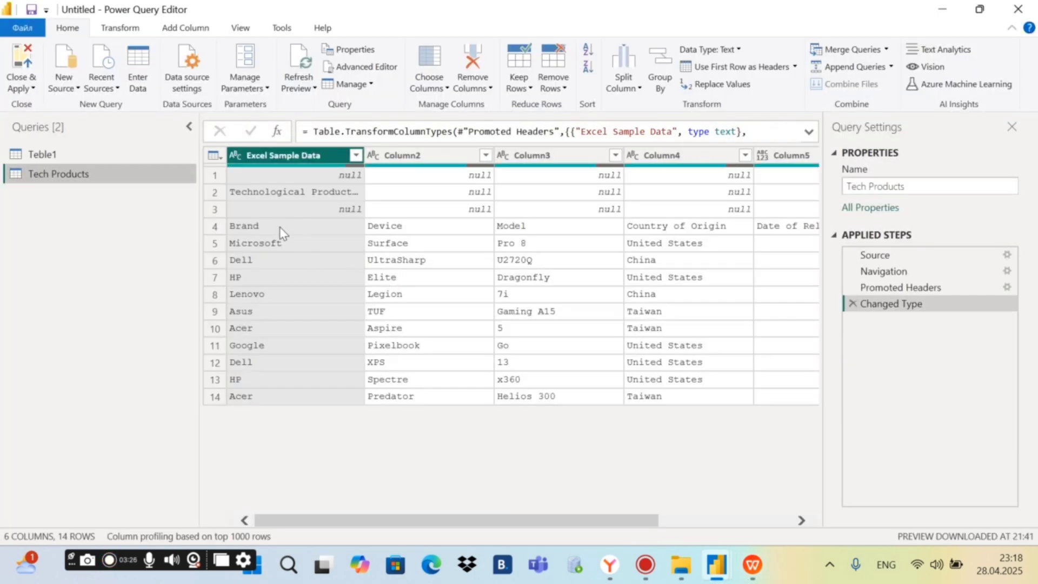
Rename the newly imported Tech Products query as Table2.
{"action": "double_click", "coordinate": [103, 174]}
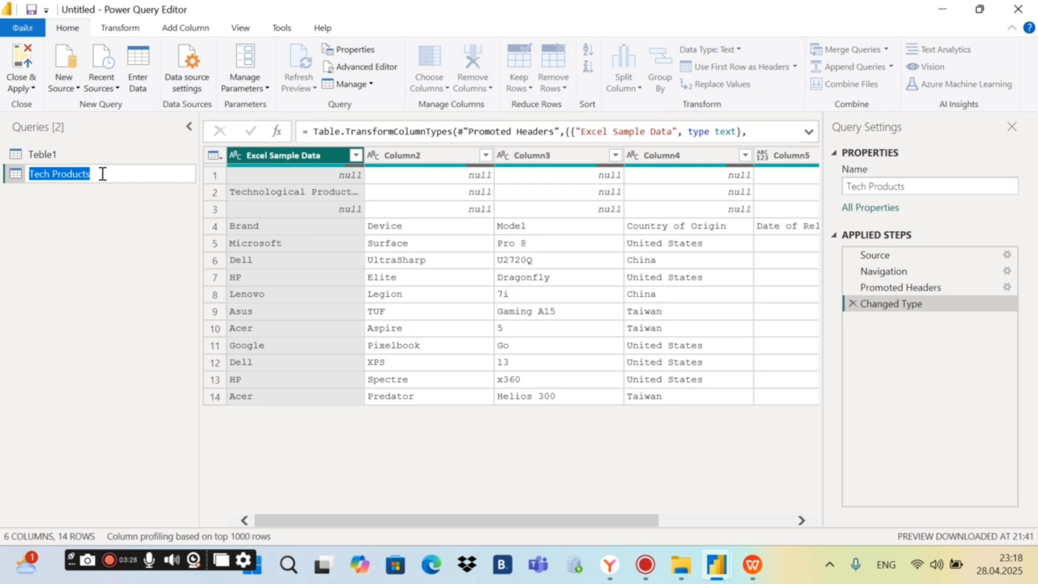
{"action": "type", "text": "Tabl"}
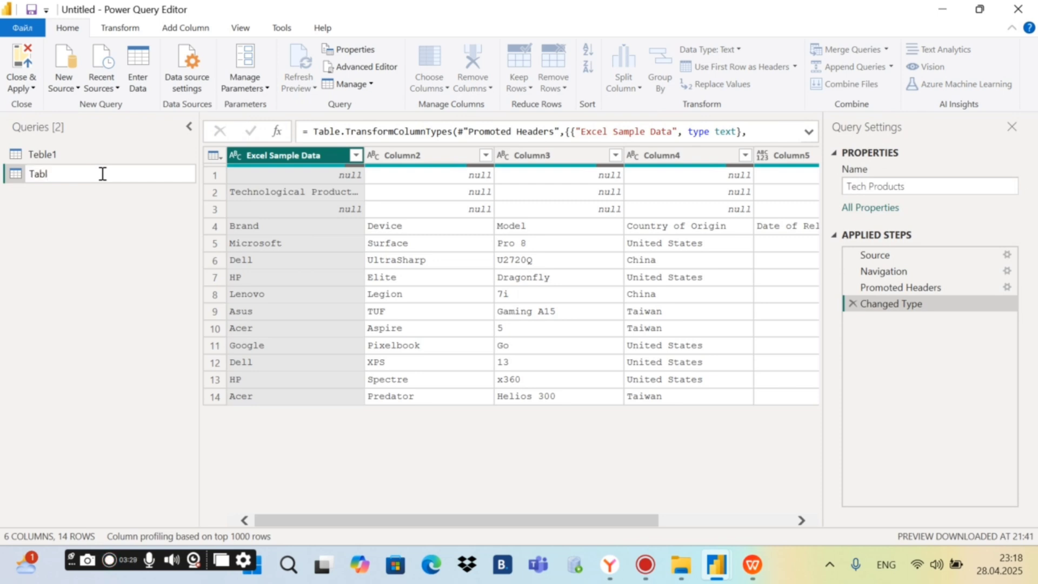
{"action": "type", "text": "e2"}
{"action": "key", "text": "Return"}
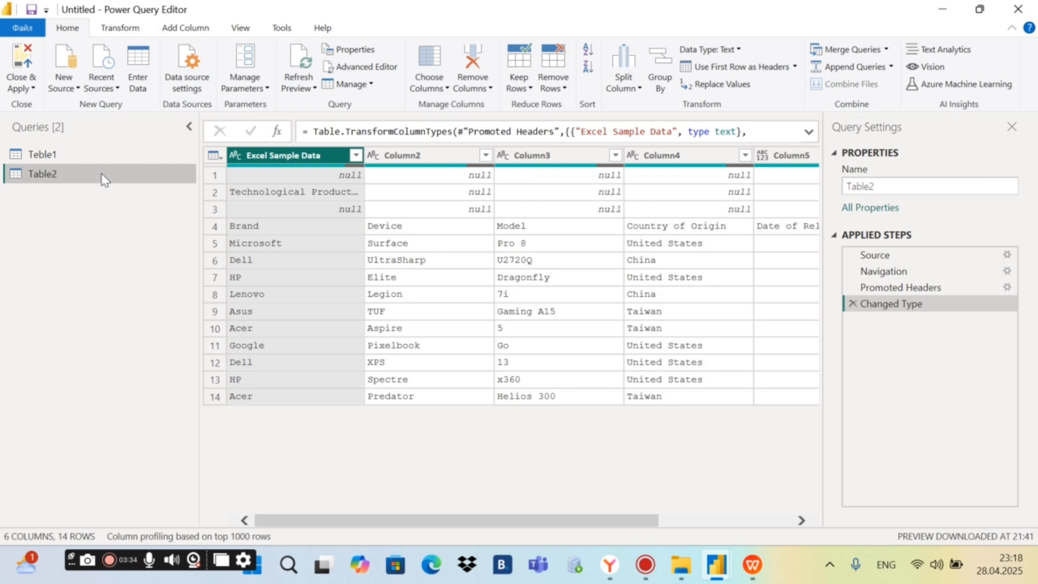
{"action": "double_click", "coordinate": [69, 170]}
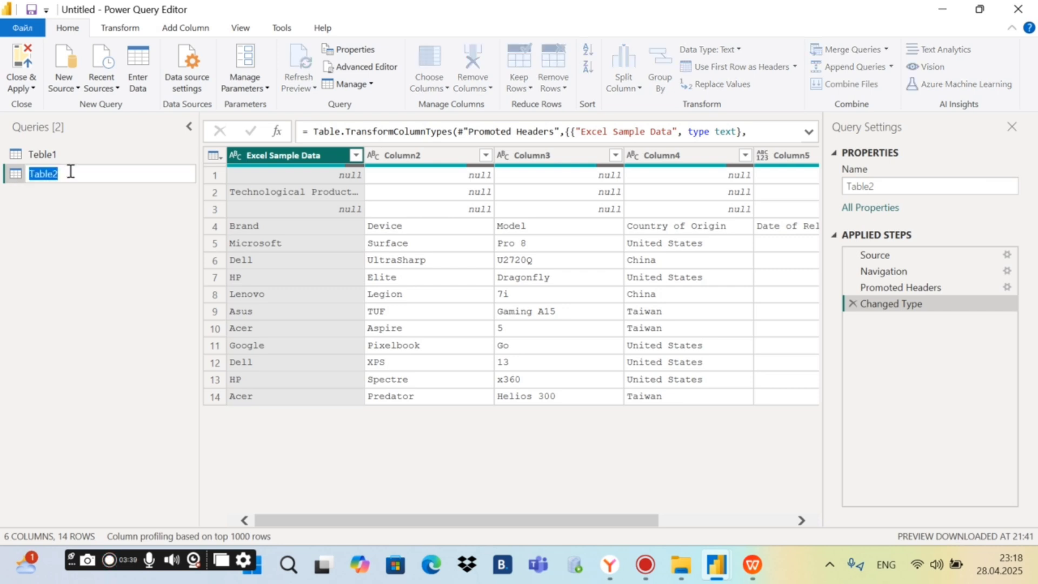
{"action": "left_click", "coordinate": [82, 218]}
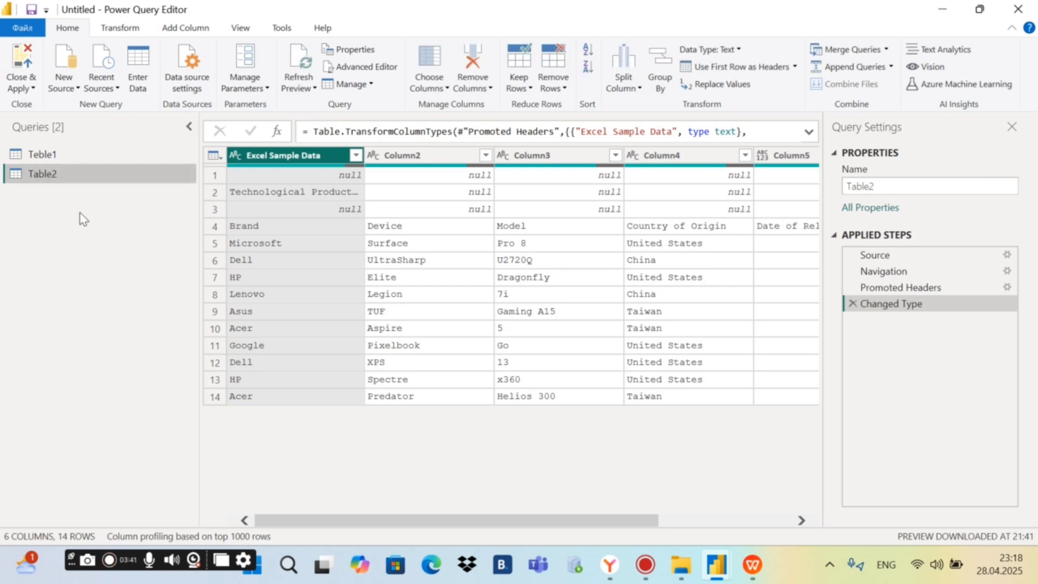
{"action": "double_click", "coordinate": [61, 173]}
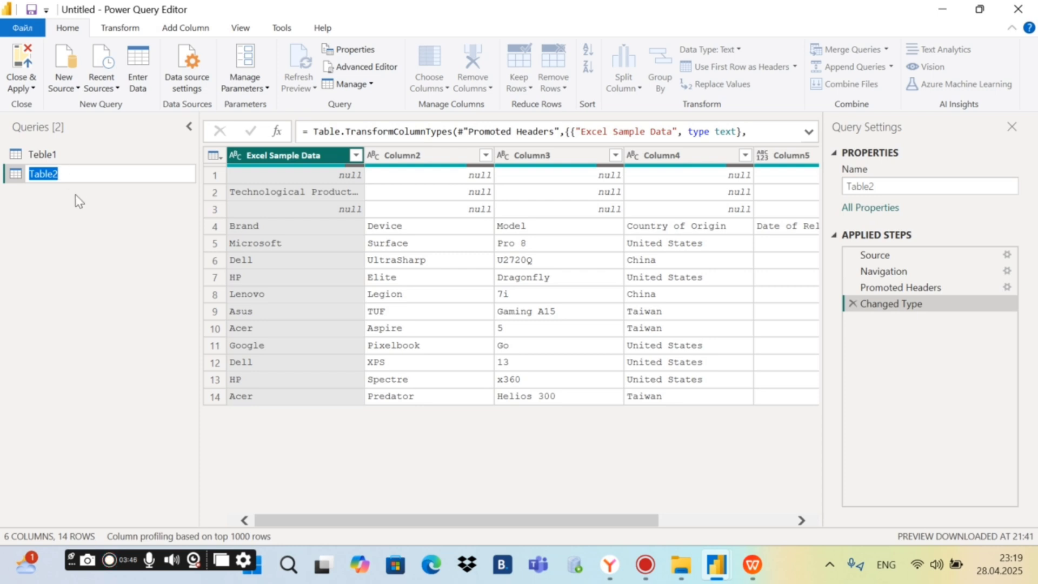
{"action": "left_click", "coordinate": [69, 174]}
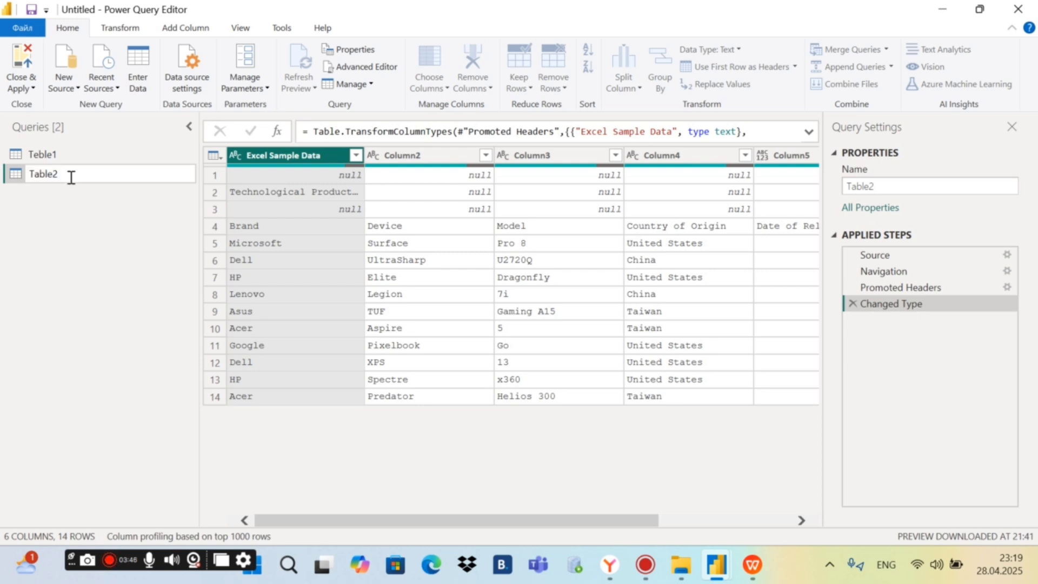
{"action": "left_click", "coordinate": [81, 210]}
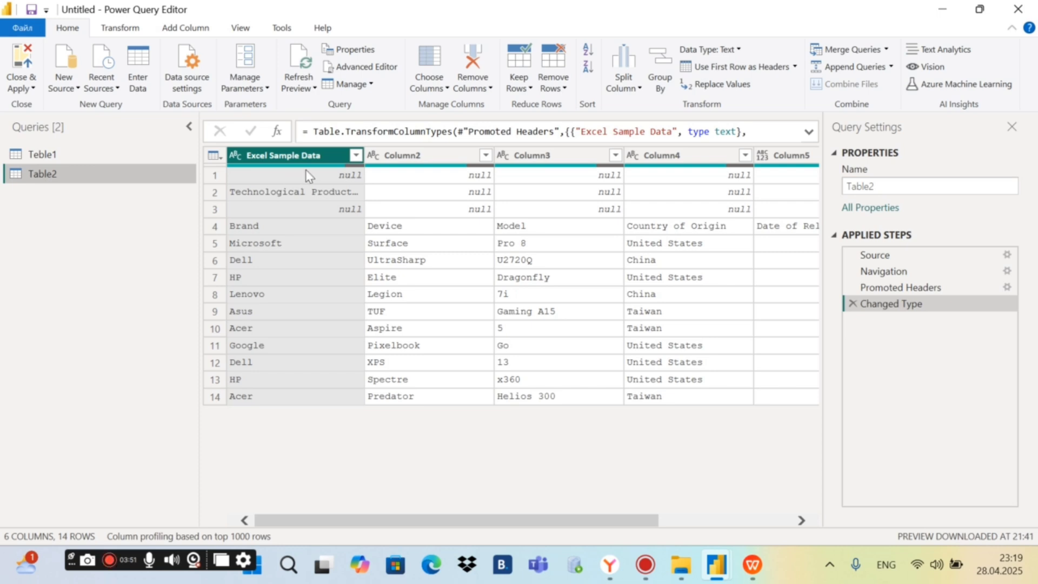
Promote the first row to headers four times in Table2 so that the Brand, Device and Model row supplies the column names.
{"action": "left_click", "coordinate": [215, 225]}
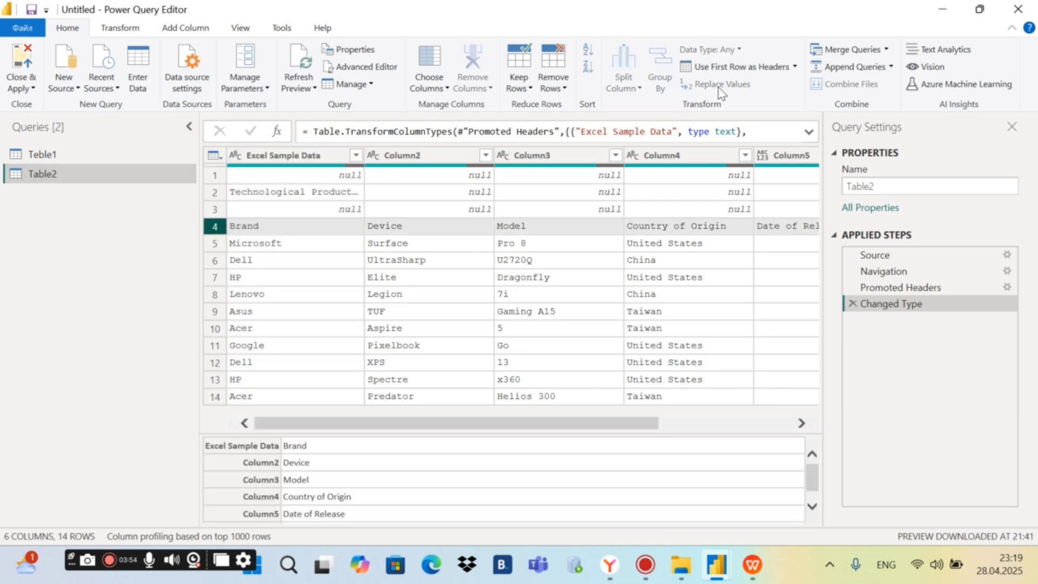
{"action": "left_click", "coordinate": [770, 68]}
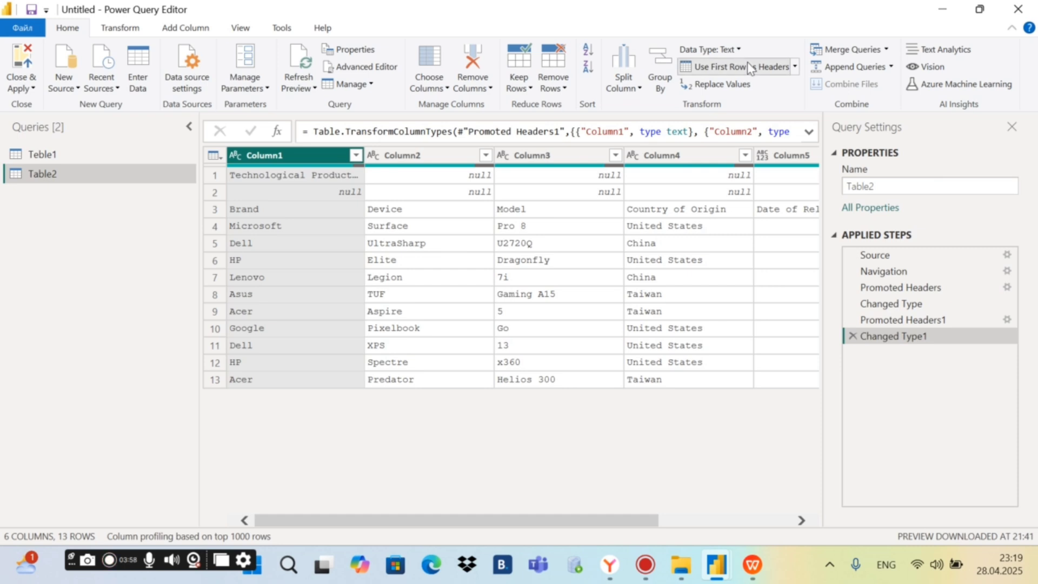
{"action": "left_click", "coordinate": [750, 68]}
{"action": "left_click", "coordinate": [750, 68]}
{"action": "left_click", "coordinate": [750, 68]}
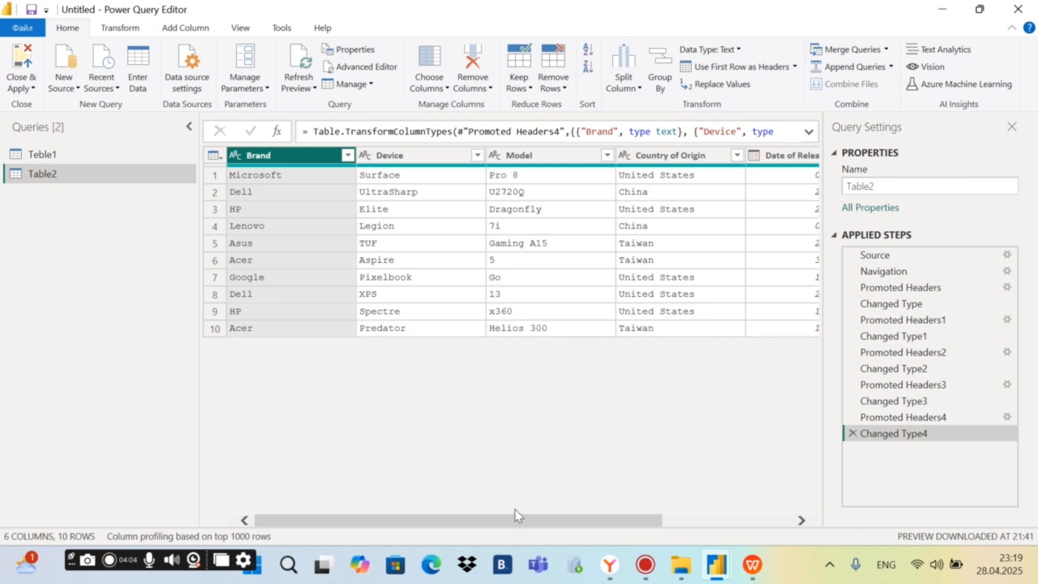
{"action": "left_click_drag", "start_coordinate": [517, 517], "coordinate": [422, 524]}
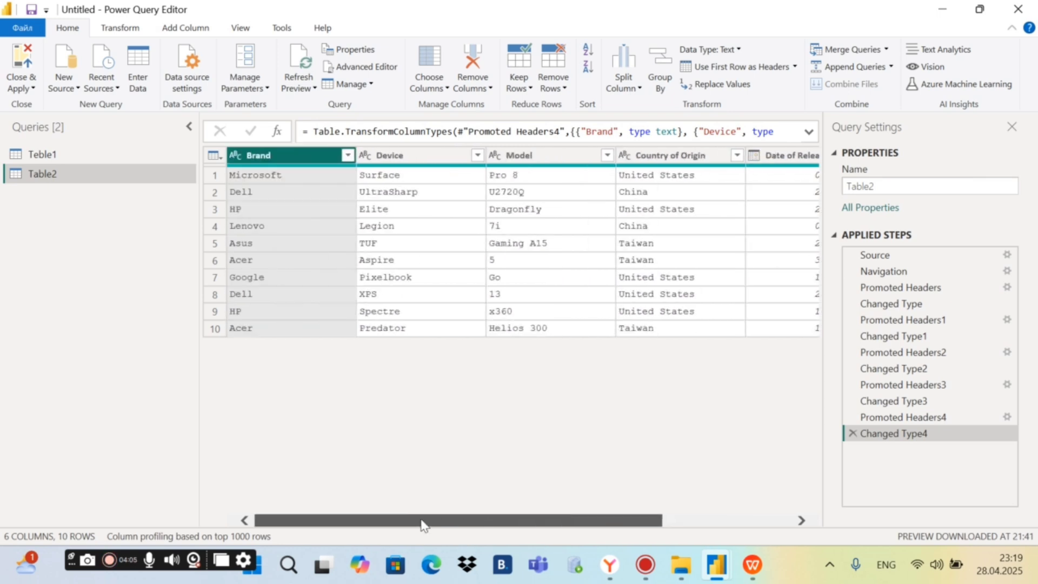
Add the Tech Products sheet of the Technological-Products Table3 Excel workbook as a new query.
{"action": "left_click", "coordinate": [64, 81]}
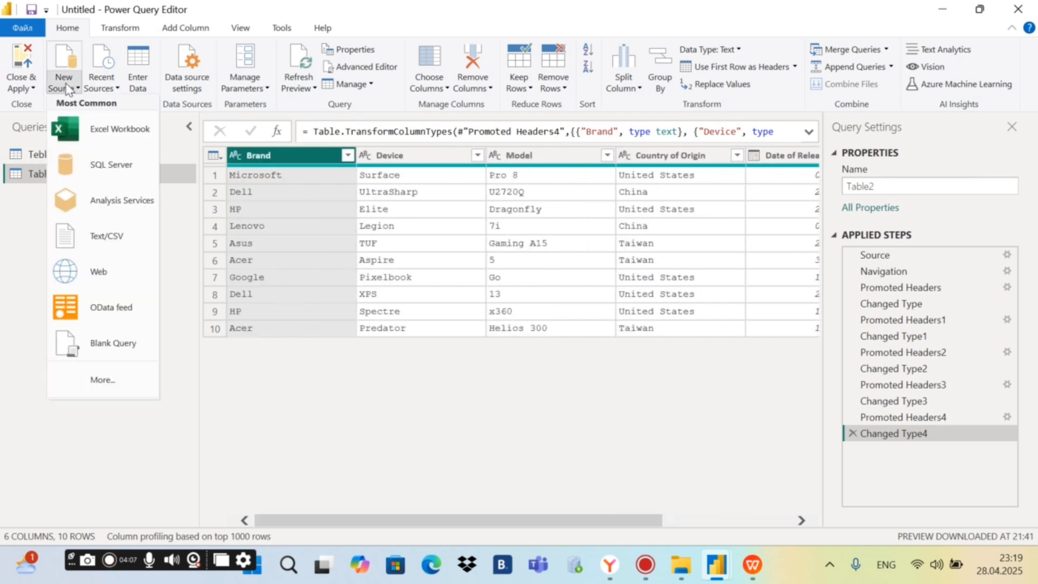
{"action": "left_click", "coordinate": [96, 131]}
{"action": "left_click", "coordinate": [205, 177]}
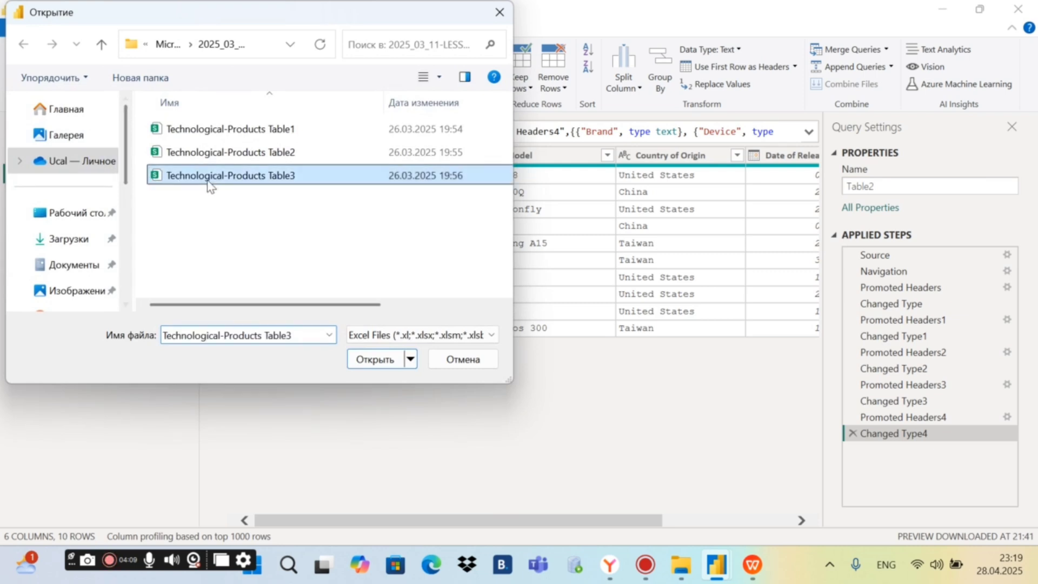
{"action": "left_click", "coordinate": [385, 360]}
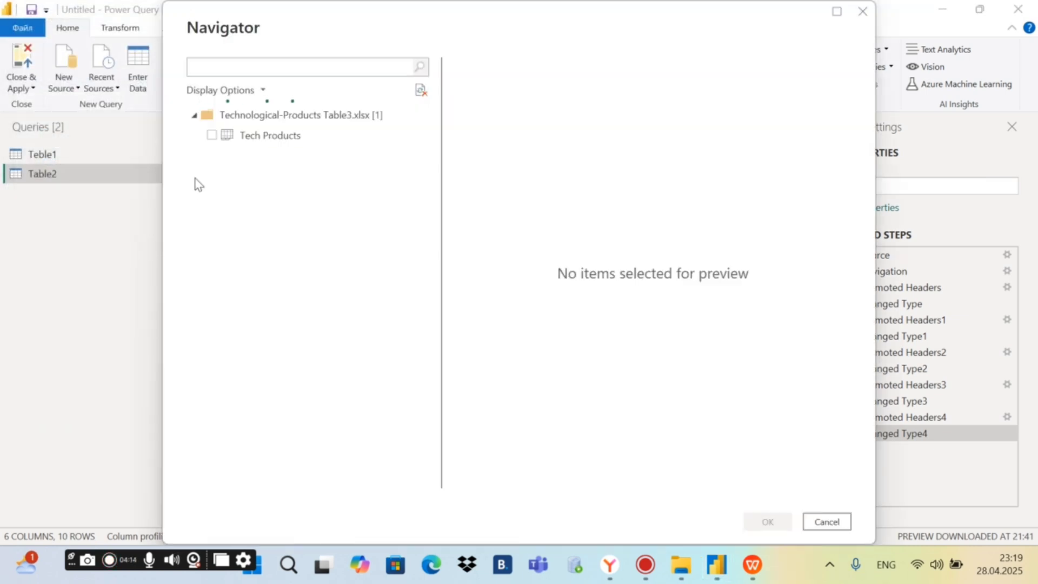
{"action": "left_click", "coordinate": [212, 135]}
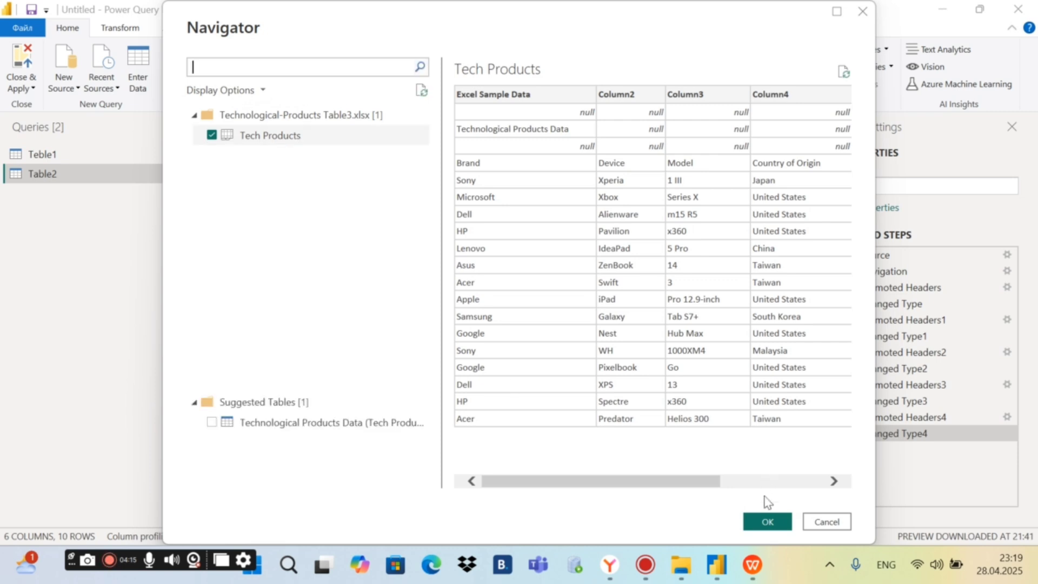
{"action": "left_click", "coordinate": [768, 522]}
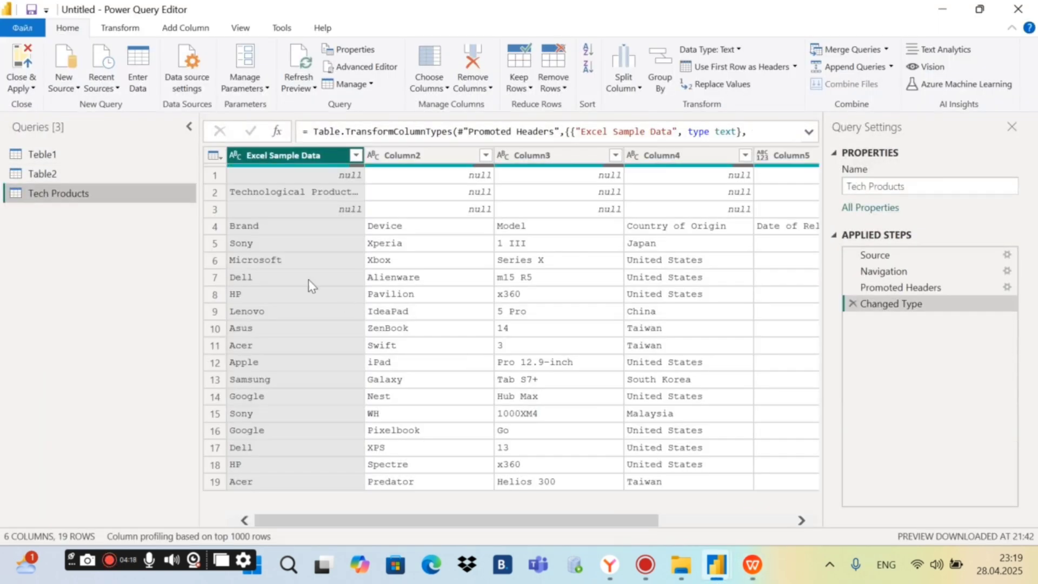
Rename the newly imported Tech Products query as Table3.
{"action": "double_click", "coordinate": [88, 194]}
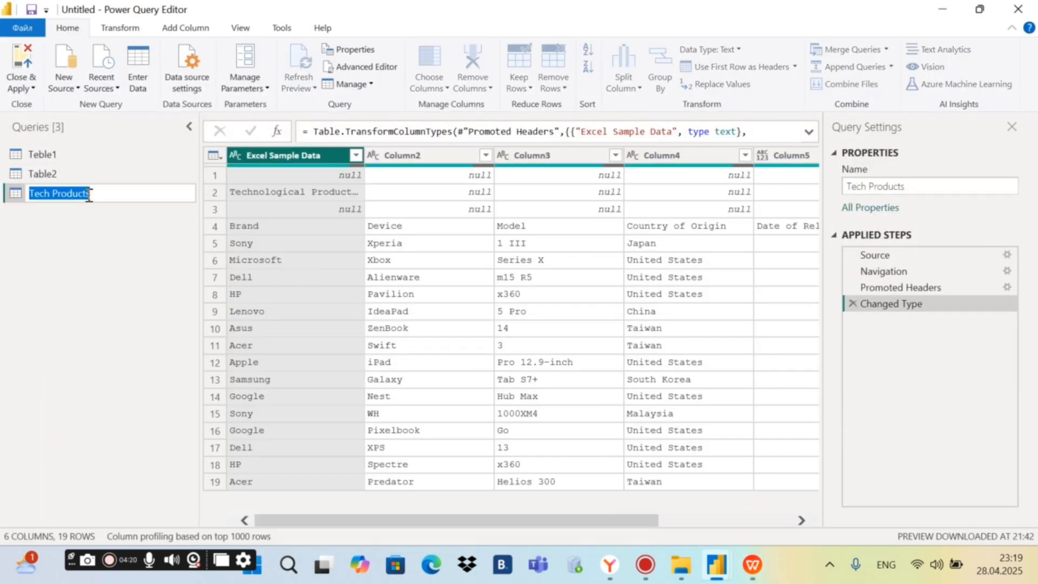
{"action": "type", "text": "Table"}
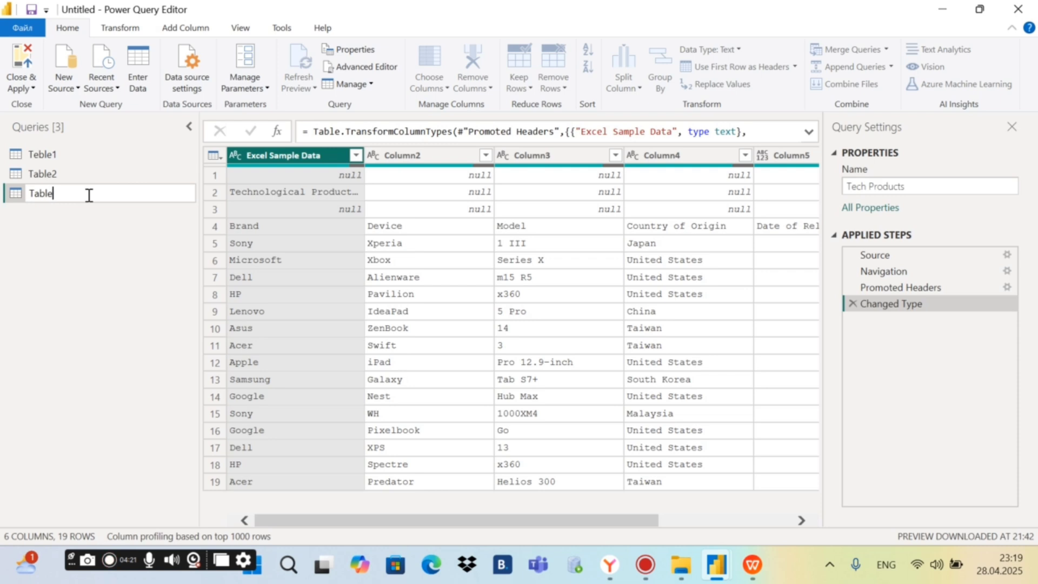
{"action": "type", "text": "3"}
{"action": "key", "text": "Return"}
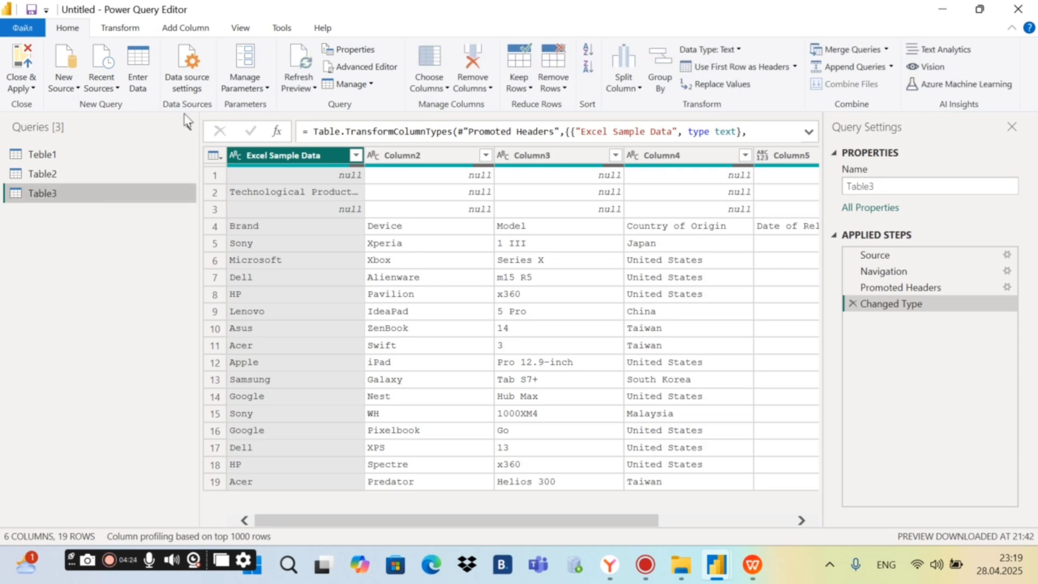
Promote the first row to headers four times in Table3 so that the Brand, Device and Model row supplies the column names.
{"action": "left_click", "coordinate": [728, 67]}
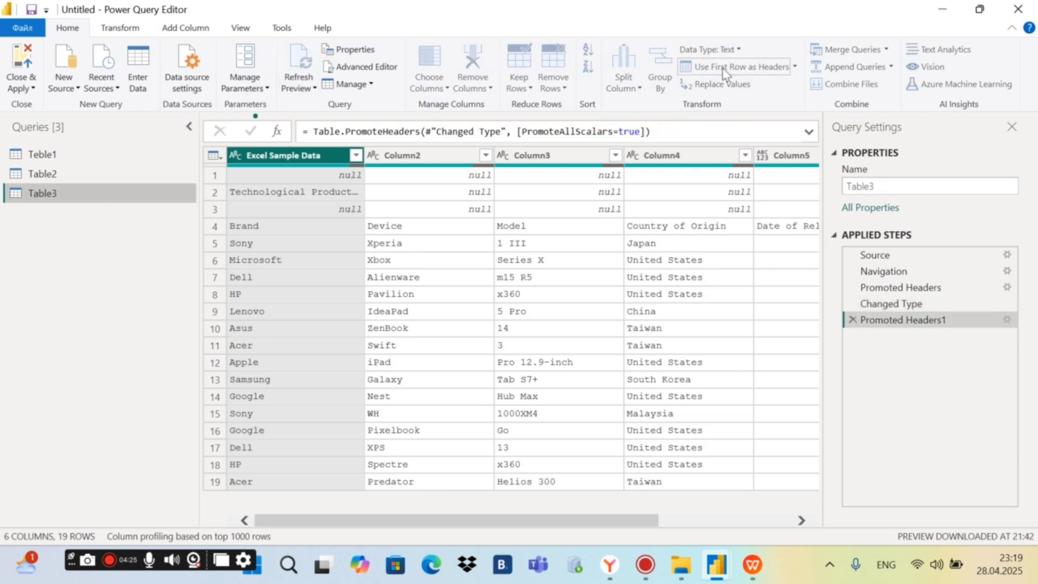
{"action": "left_click", "coordinate": [725, 70]}
{"action": "left_click", "coordinate": [724, 69]}
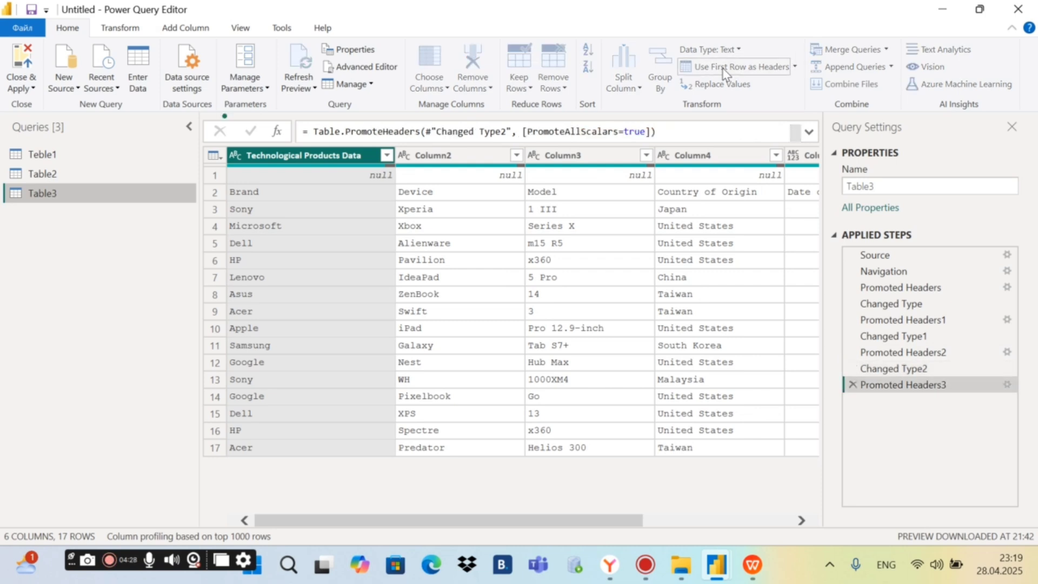
{"action": "left_click", "coordinate": [724, 69]}
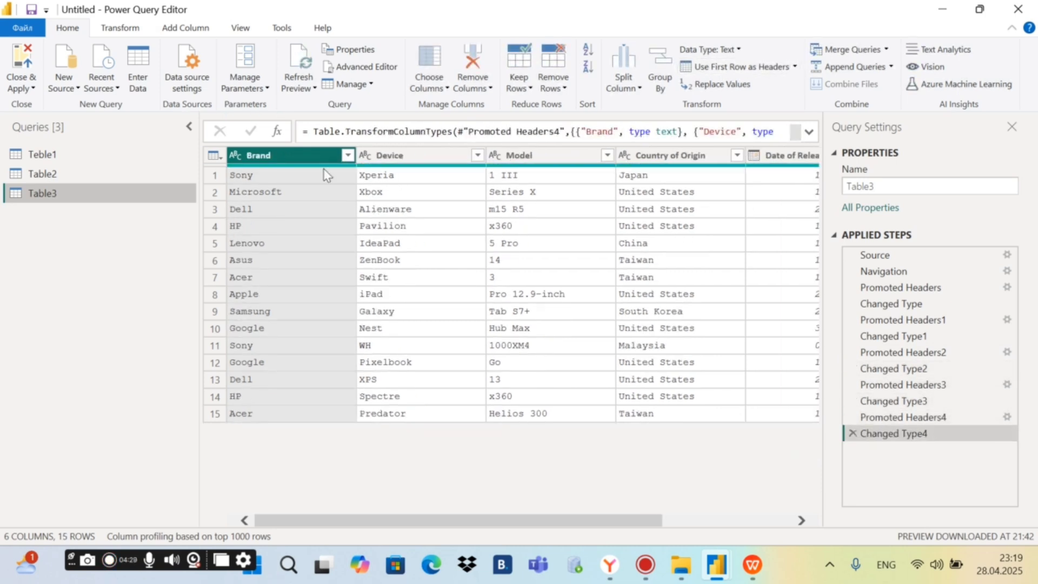
Review the rows of the Teble1, Table2 and Table3 queries in turn, ending with Teble1 selected.
{"action": "left_click", "coordinate": [71, 154]}
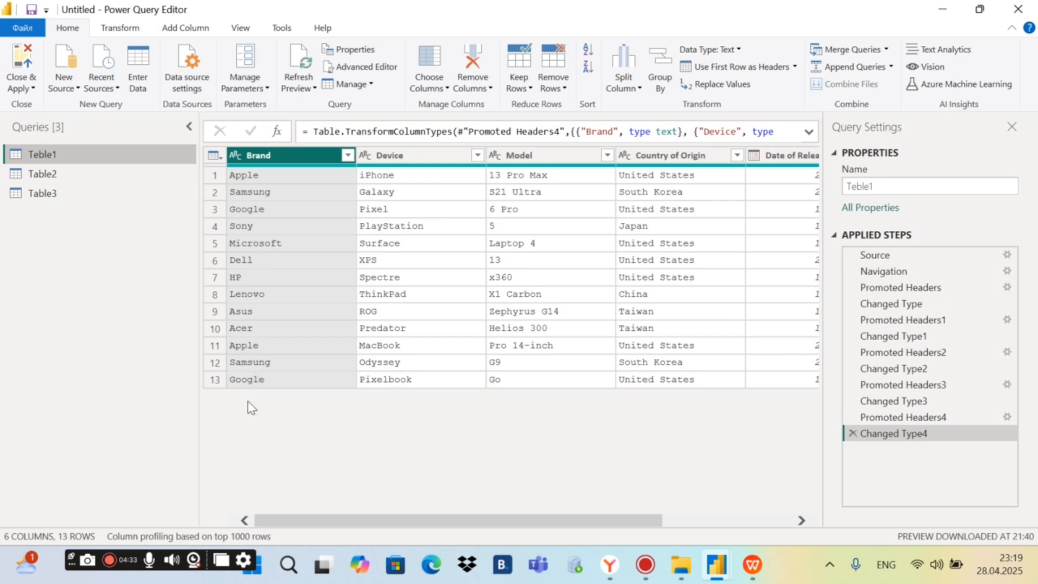
{"action": "left_click", "coordinate": [76, 173]}
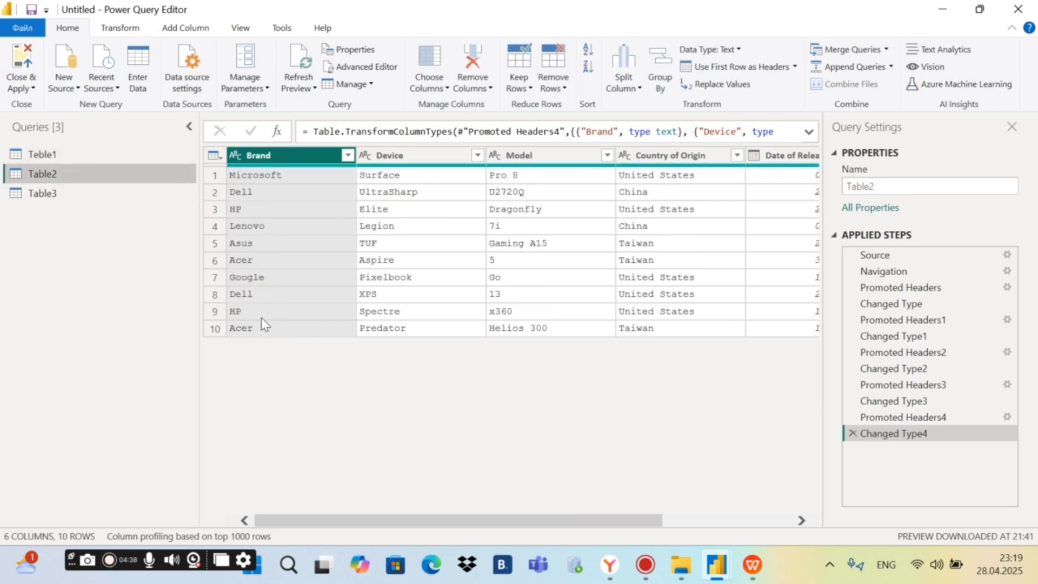
{"action": "left_click", "coordinate": [44, 193]}
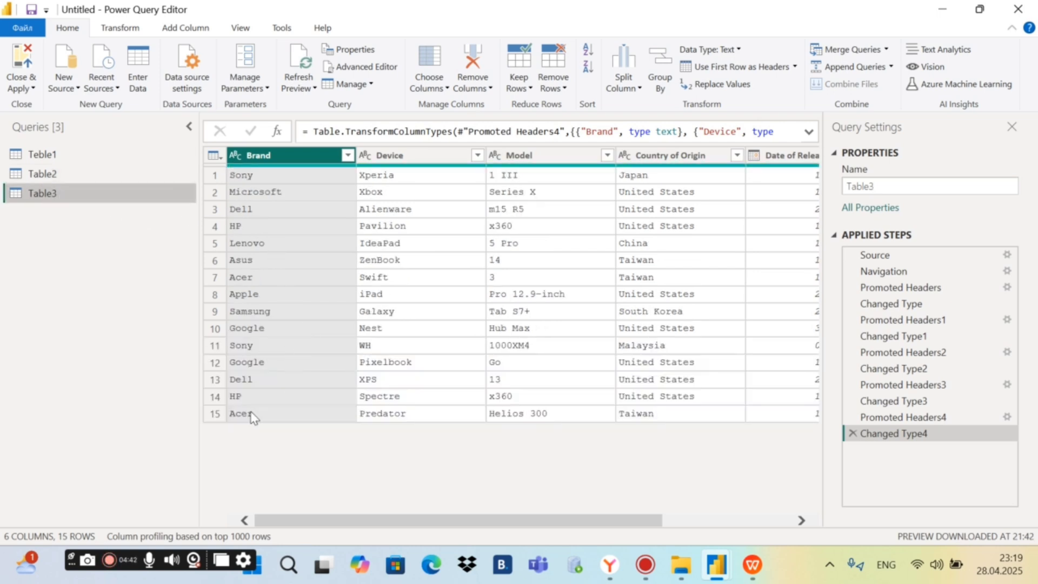
{"action": "left_click", "coordinate": [60, 154]}
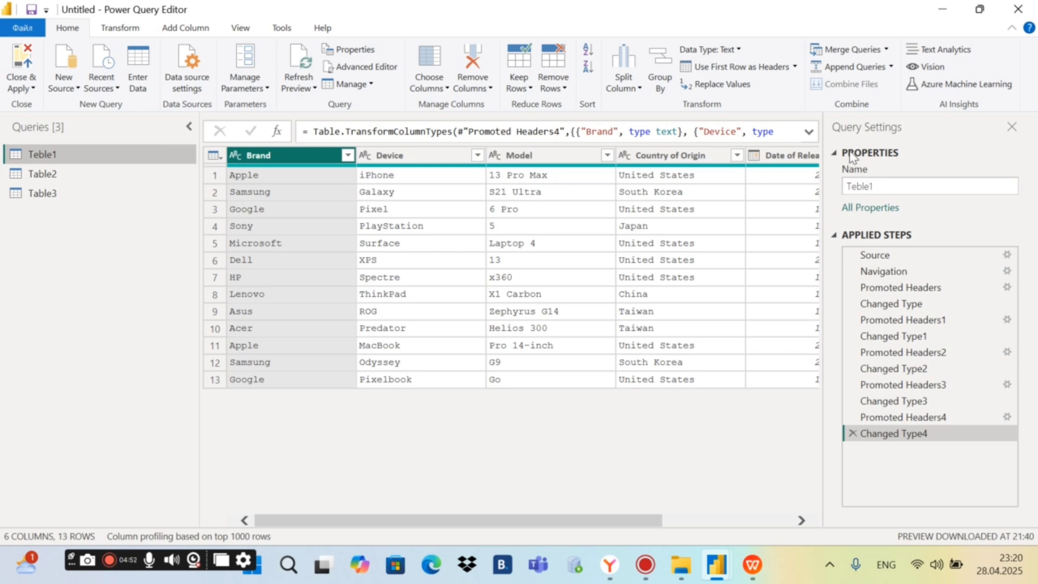
{"action": "left_click", "coordinate": [892, 68]}
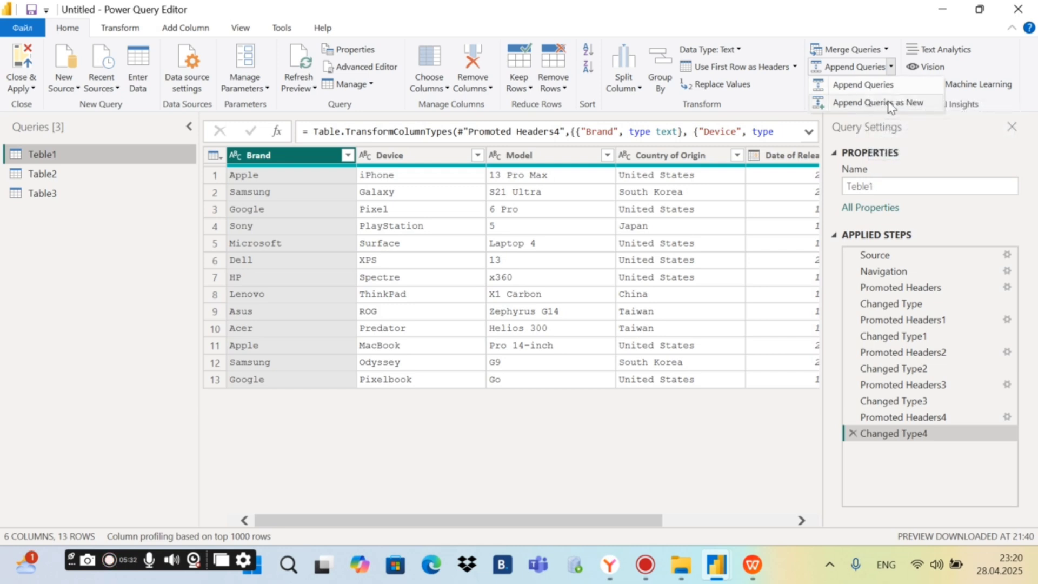
{"action": "left_click", "coordinate": [891, 104]}
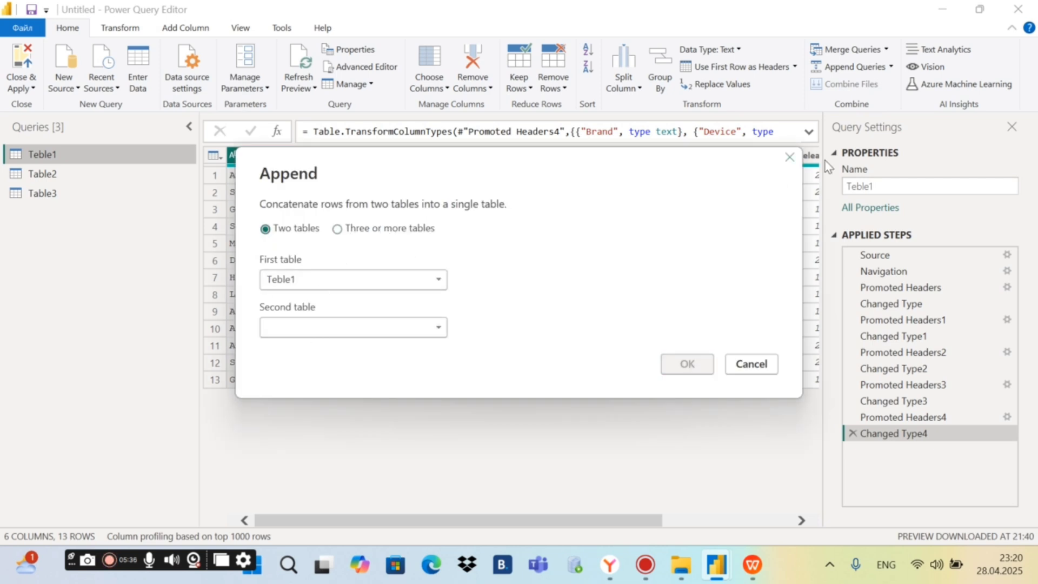
{"action": "left_click", "coordinate": [788, 158]}
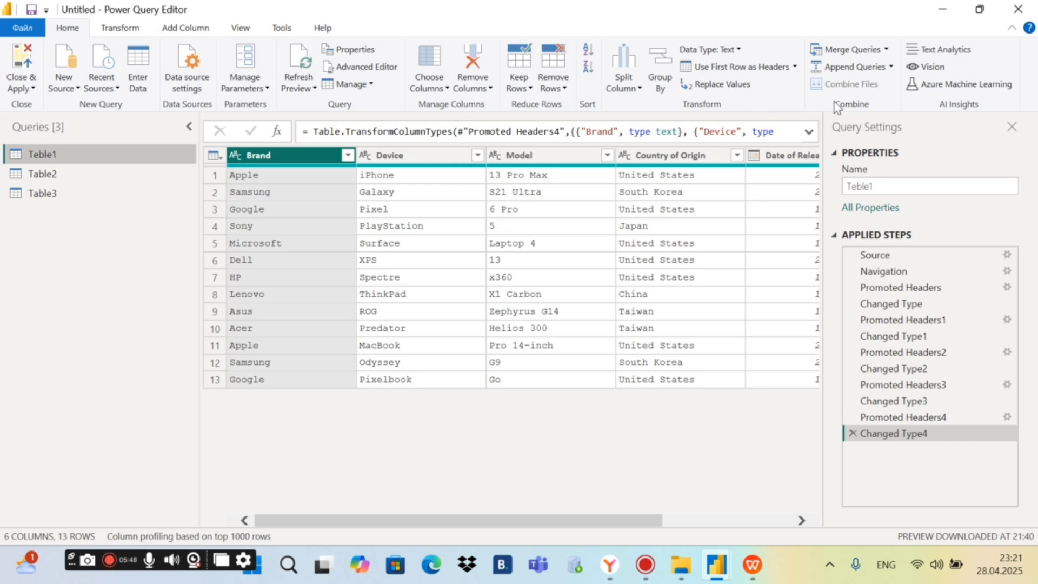
Append Teble1 and Table2 as a new query, using the two-table option with Teble1 first and Table2 second.
{"action": "left_click", "coordinate": [892, 68]}
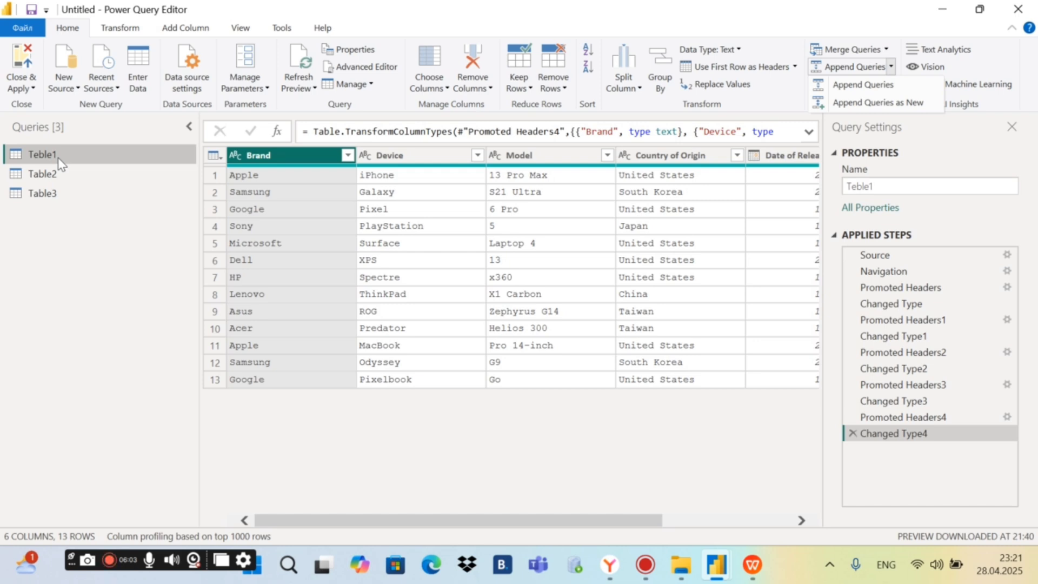
{"action": "left_click", "coordinate": [887, 103]}
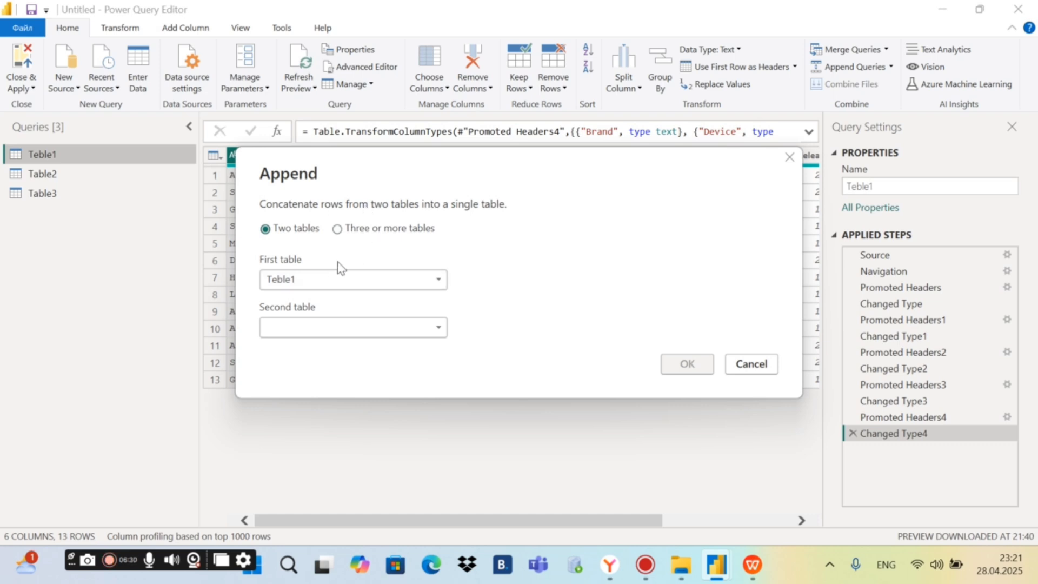
{"action": "left_click", "coordinate": [315, 327]}
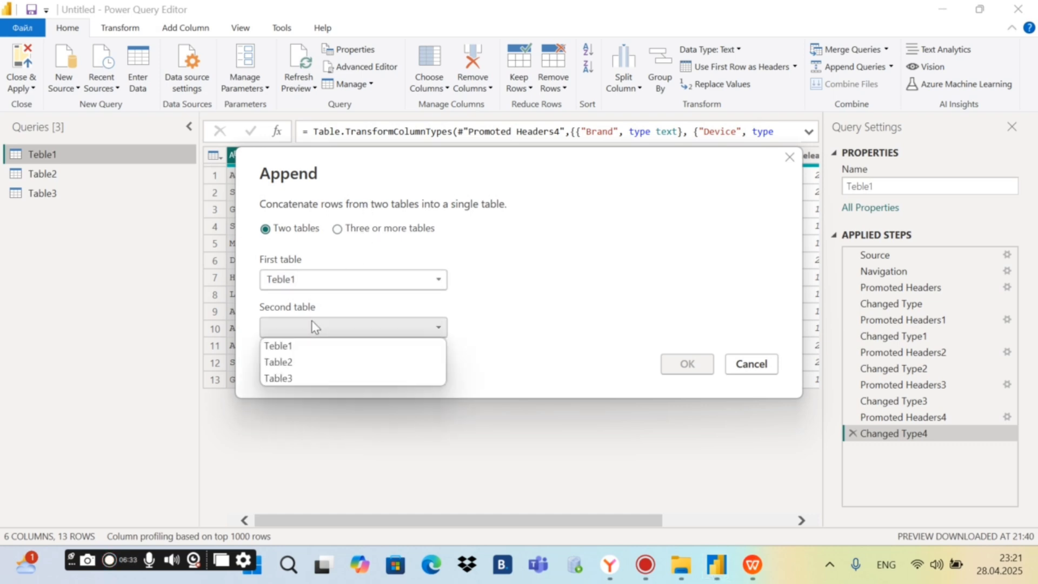
{"action": "left_click", "coordinate": [308, 362]}
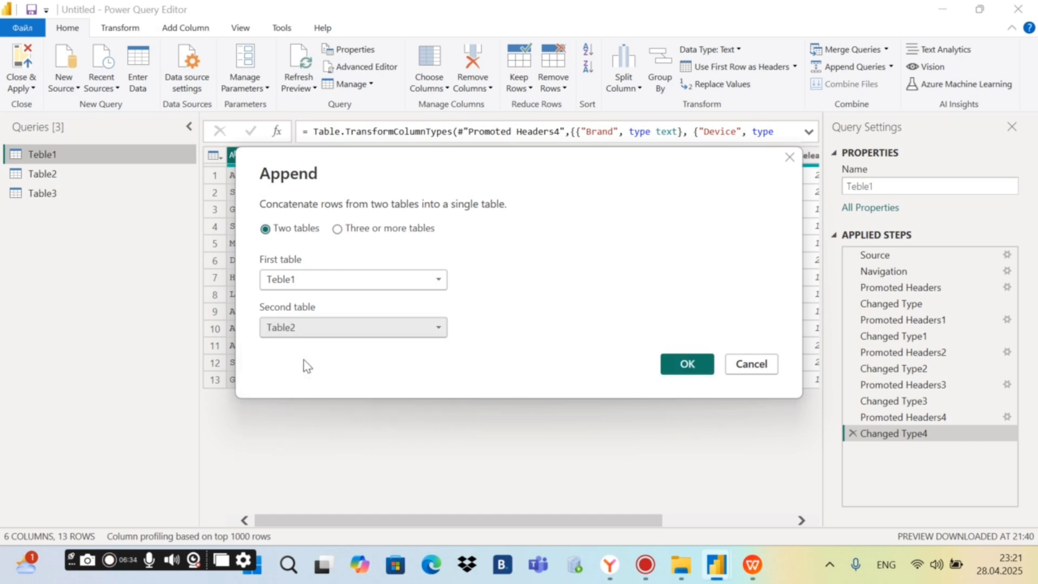
{"action": "left_click", "coordinate": [680, 367]}
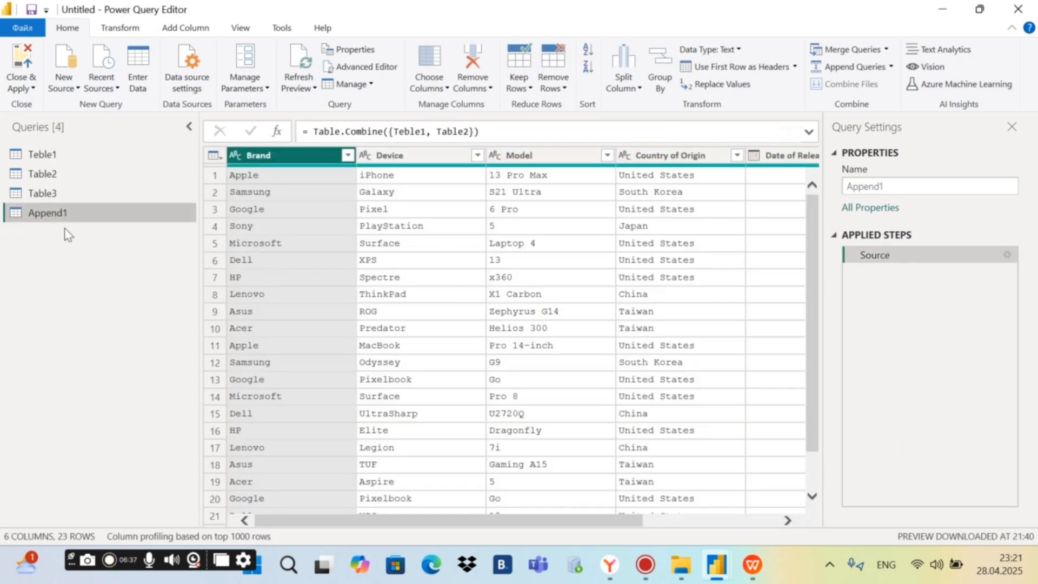
Look through the appended rows and rename the new appended query as Append_Table1_table2.
{"action": "scroll", "coordinate": [288, 298], "scroll_direction": "down", "scroll_amount": 1}
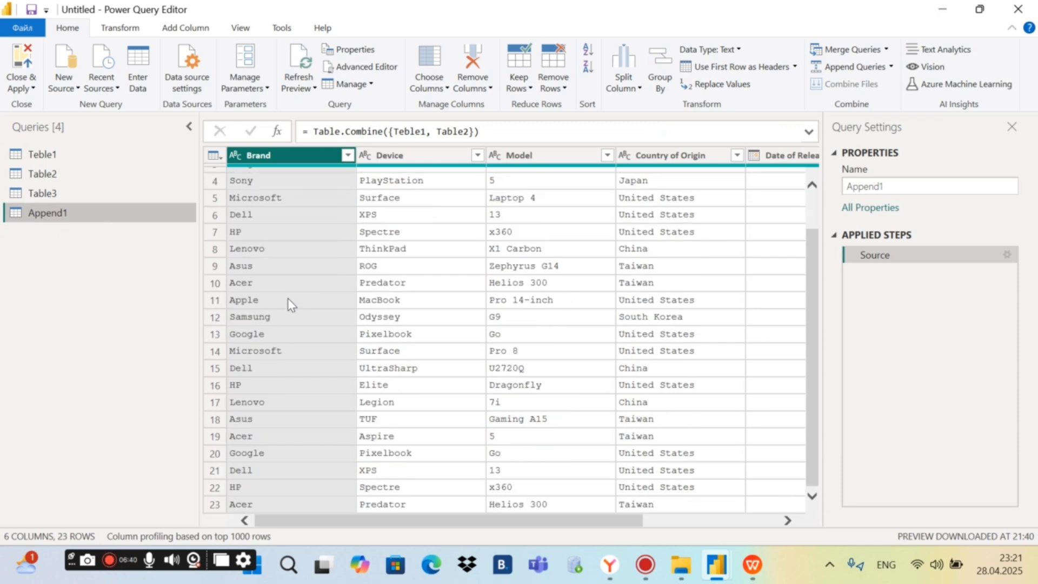
{"action": "scroll", "coordinate": [287, 304], "scroll_direction": "up", "scroll_amount": 1}
{"action": "scroll", "coordinate": [287, 303], "scroll_direction": "down", "scroll_amount": 1}
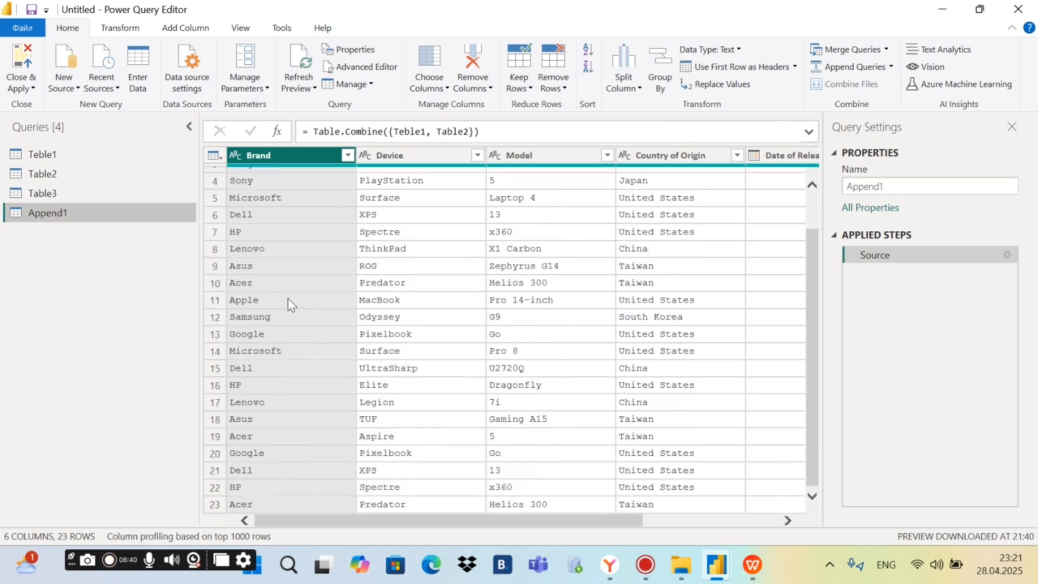
{"action": "double_click", "coordinate": [66, 216]}
{"action": "left_click", "coordinate": [72, 214]}
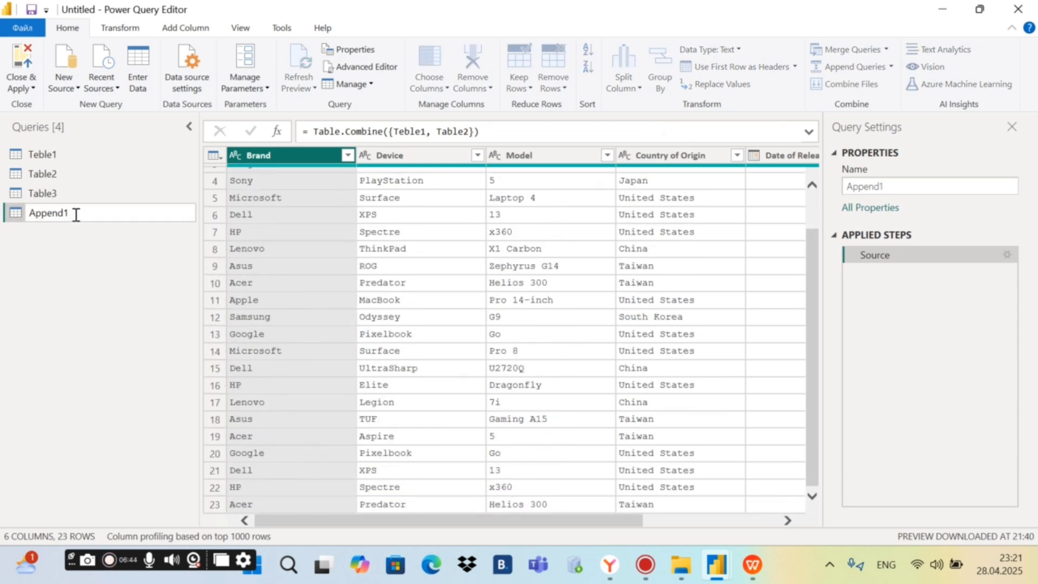
{"action": "key", "text": "BackSpace"}
{"action": "type", "text": "_Tabl"}
{"action": "type", "text": "e1"}
{"action": "type", "text": "-"}
{"action": "type", "text": "ta"}
{"action": "type", "text": "ble"}
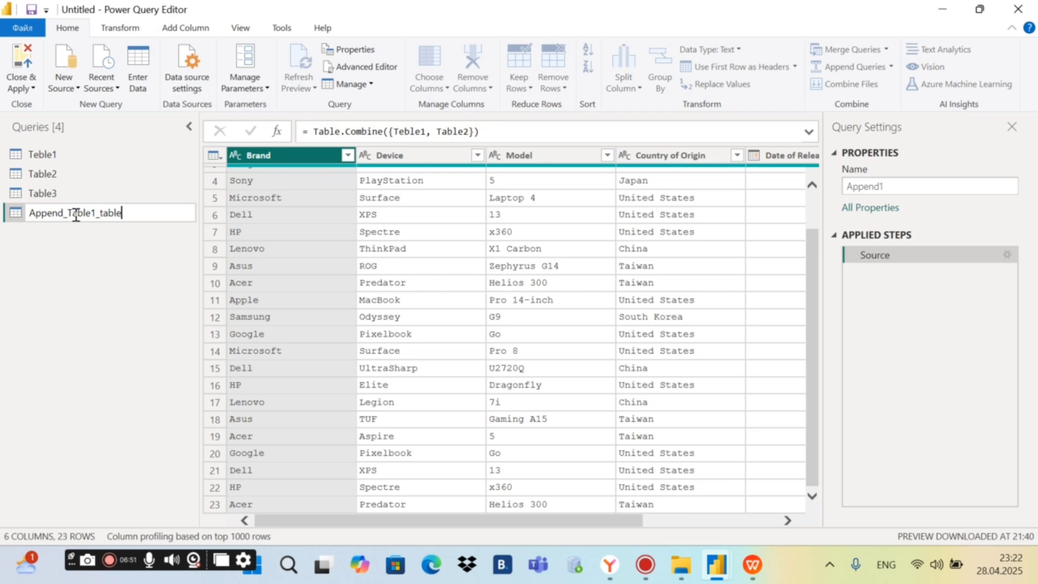
{"action": "type", "text": "2"}
{"action": "key", "text": "Return"}
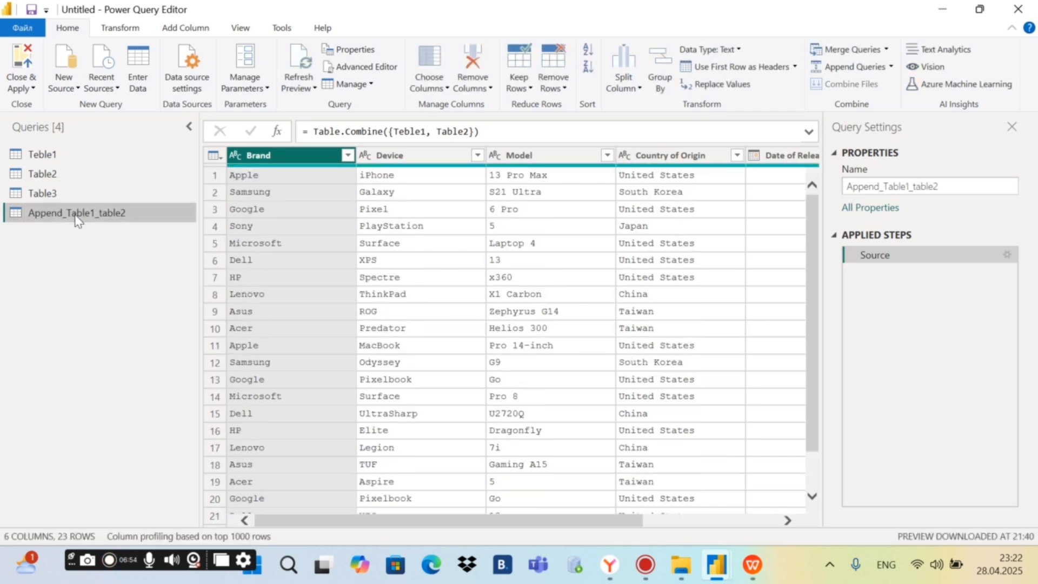
Capitalise the second "table" in the appended query's name so that it reads Append_Table1_Table2.
{"action": "double_click", "coordinate": [108, 214]}
{"action": "left_click", "coordinate": [103, 213]}
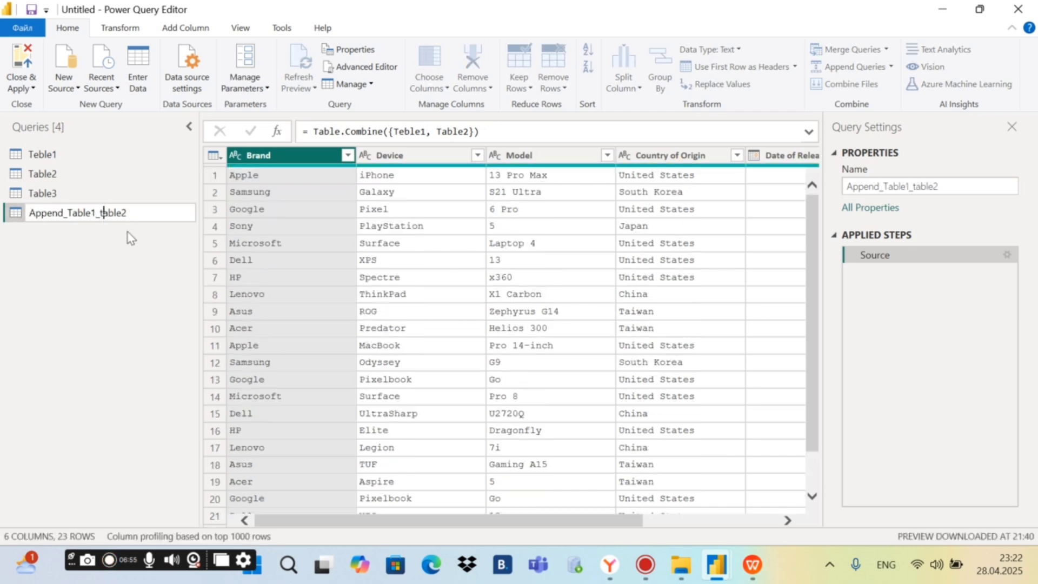
{"action": "key", "text": "BackSpace"}
{"action": "type", "text": "T"}
{"action": "key", "text": "Return"}
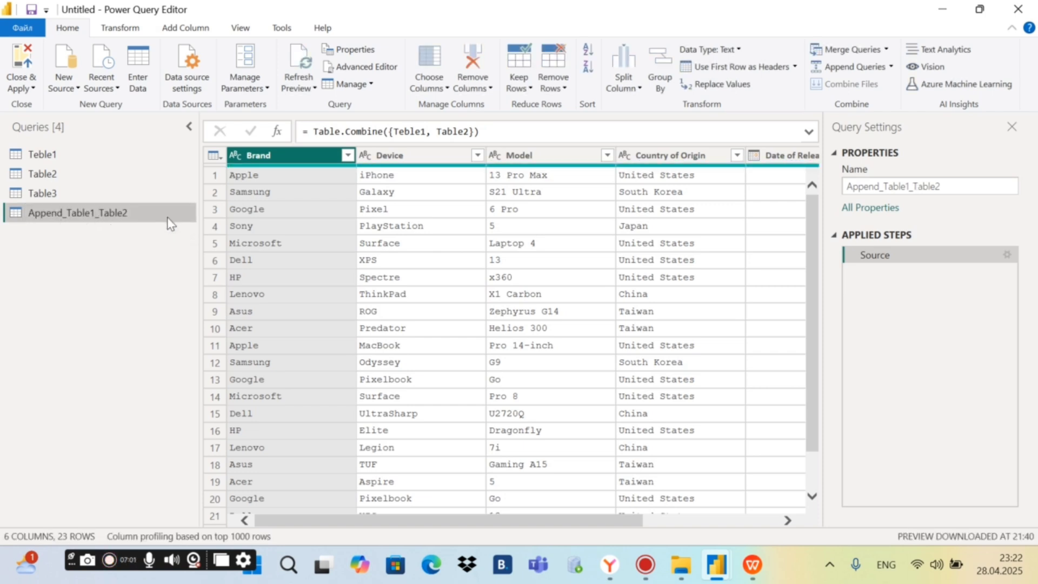
Compare the rows of Teble1 and Table2 with the combined rows in Append_Table1_Table2.
{"action": "left_click", "coordinate": [61, 154]}
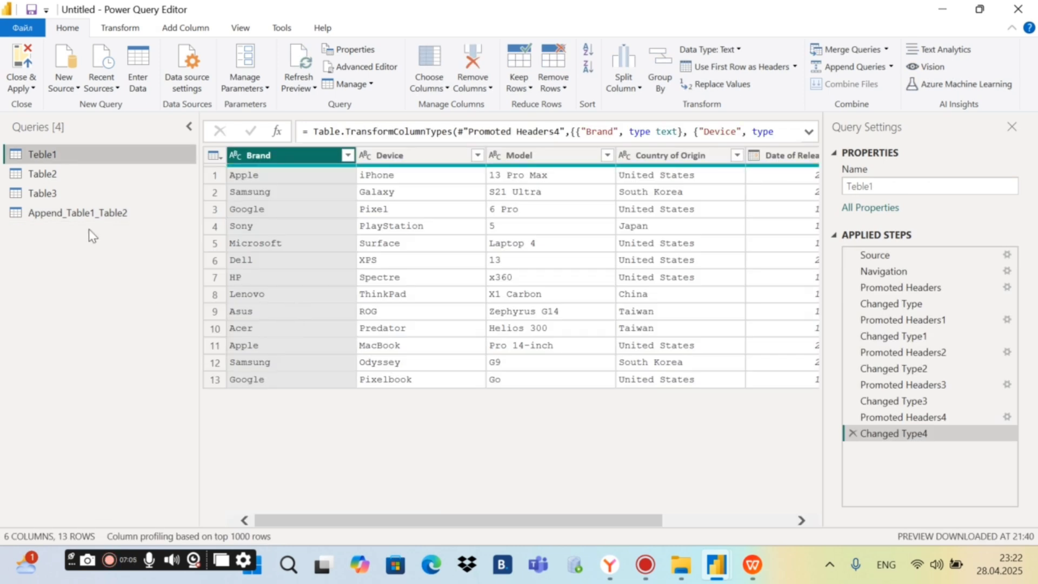
{"action": "left_click", "coordinate": [44, 174]}
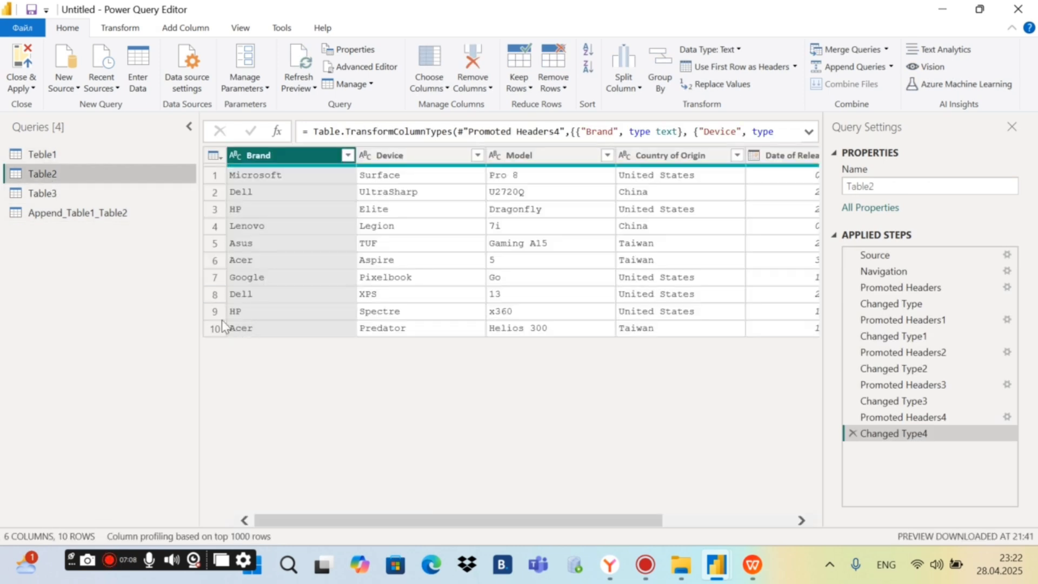
{"action": "left_click", "coordinate": [86, 220]}
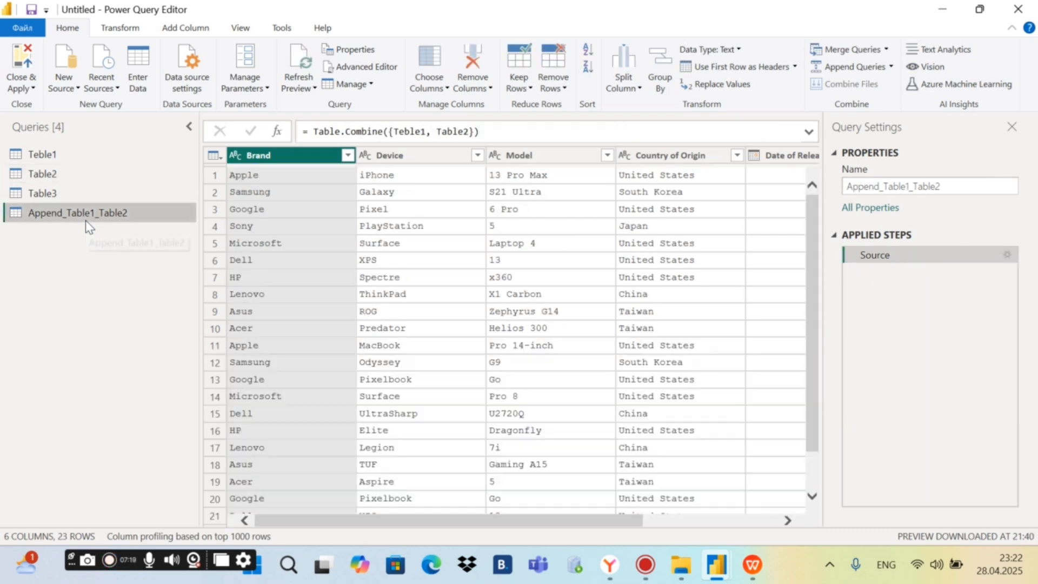
{"action": "scroll", "coordinate": [381, 335], "scroll_direction": "down", "scroll_amount": 2}
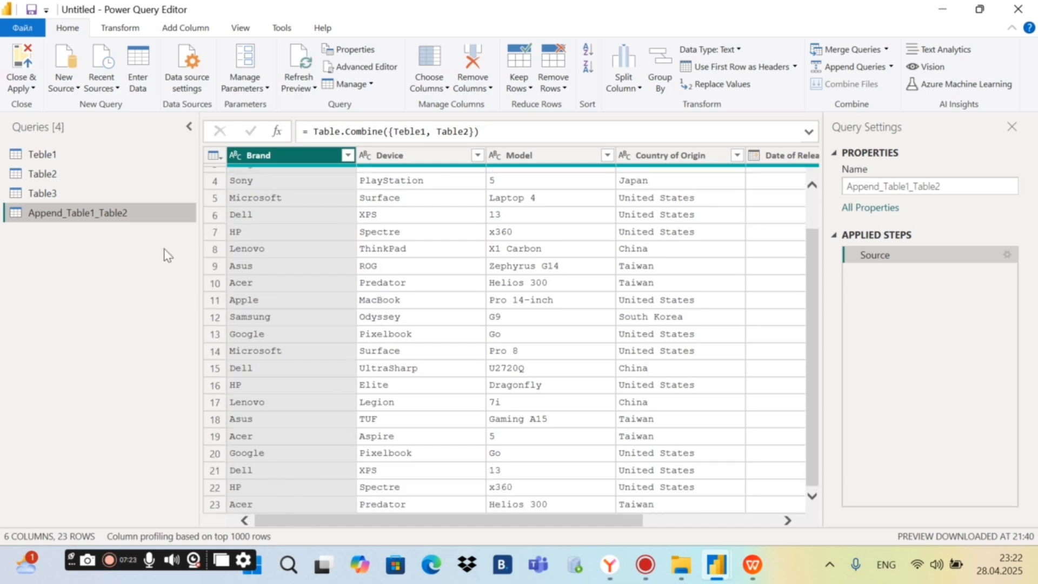
{"action": "left_click", "coordinate": [60, 157]}
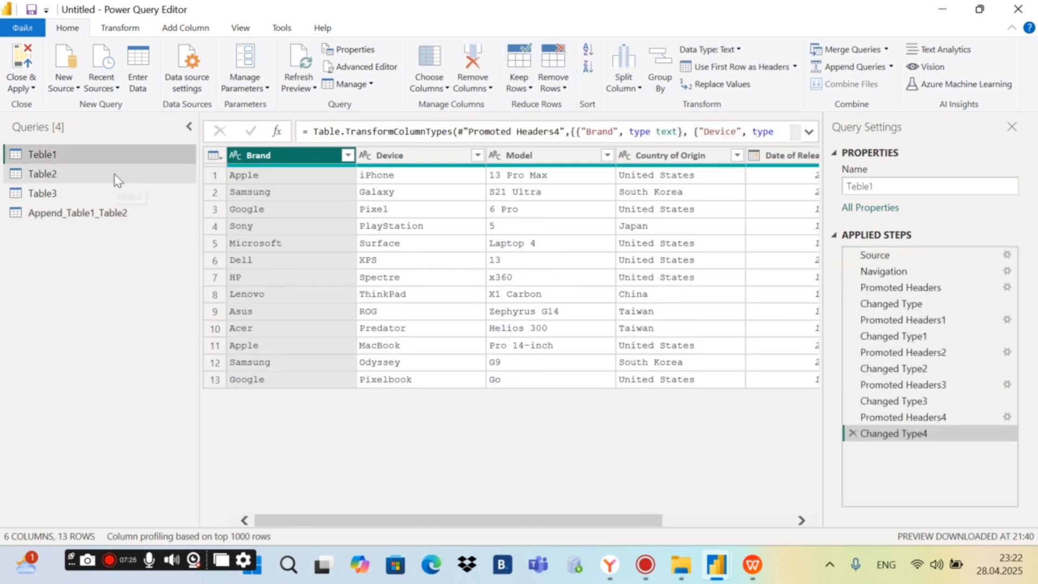
{"action": "left_click", "coordinate": [77, 174]}
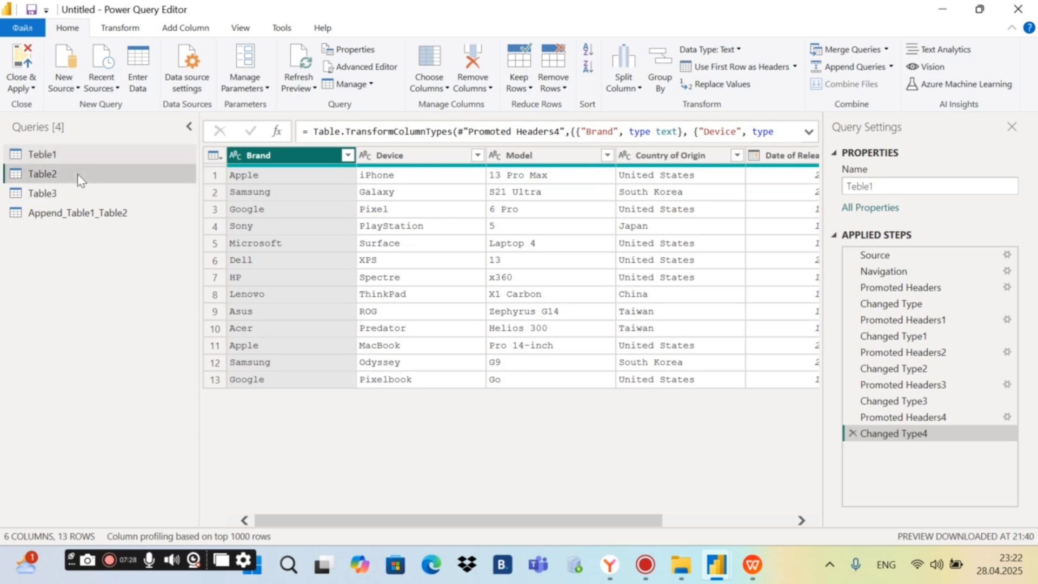
{"action": "left_click", "coordinate": [98, 216]}
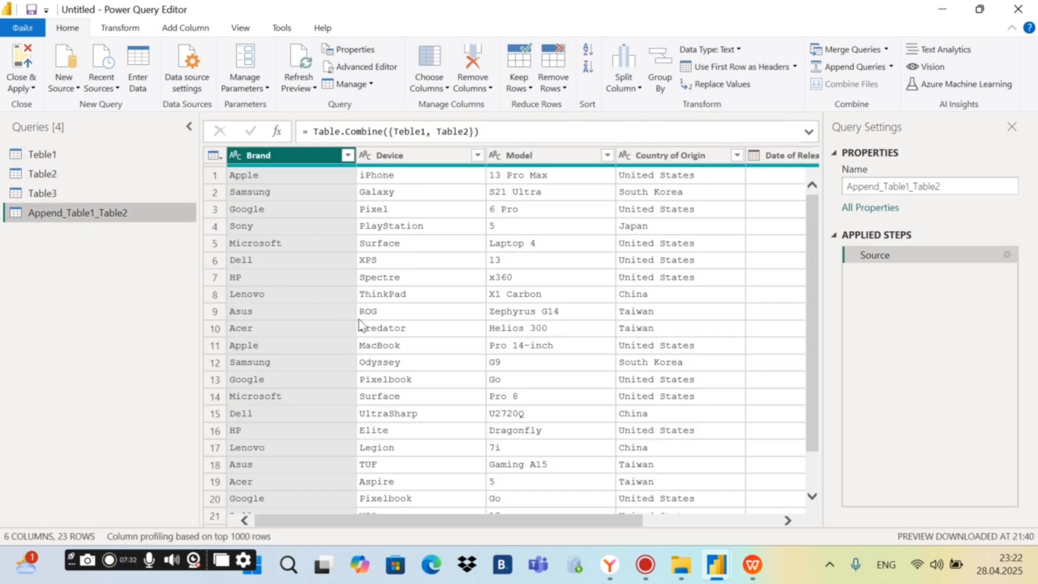
{"action": "scroll", "coordinate": [361, 325], "scroll_direction": "down", "scroll_amount": 1}
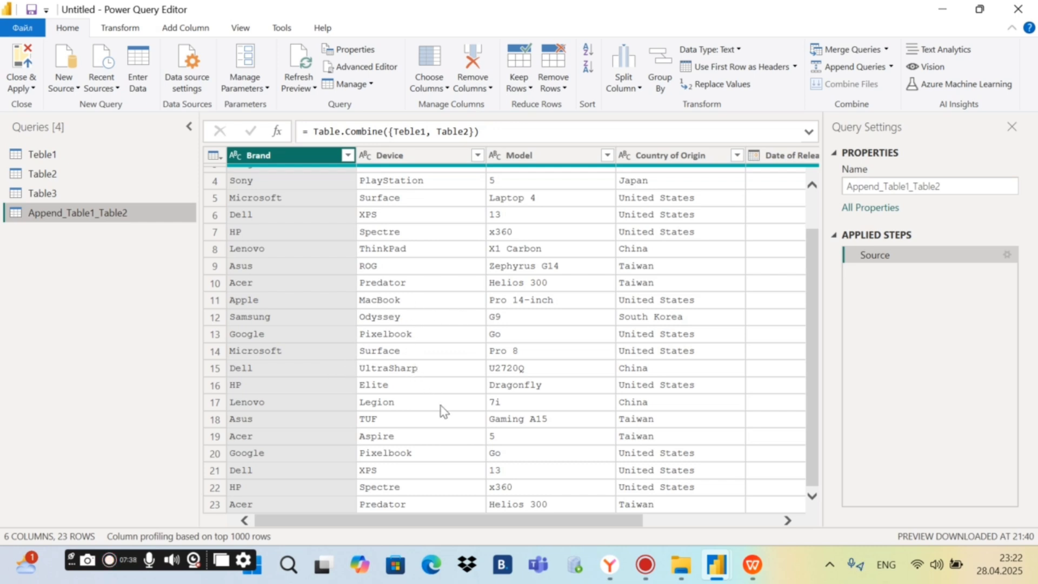
{"action": "scroll", "coordinate": [419, 364], "scroll_direction": "up", "scroll_amount": 1}
Append Teble1 and Table3 as a new query, with Teble1 as the first table and Table3 as the second.
{"action": "left_click", "coordinate": [80, 156]}
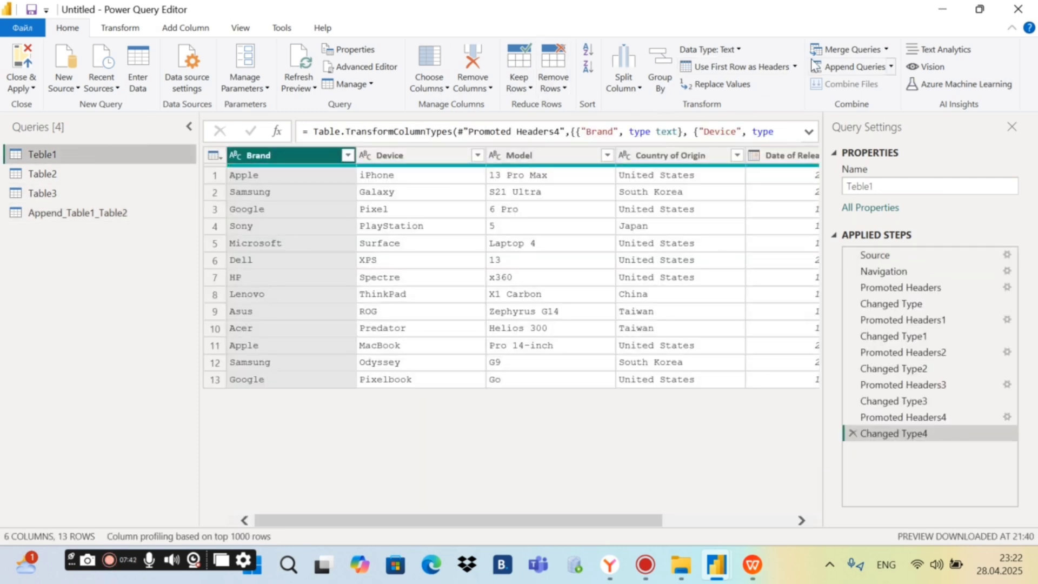
{"action": "left_click", "coordinate": [891, 67]}
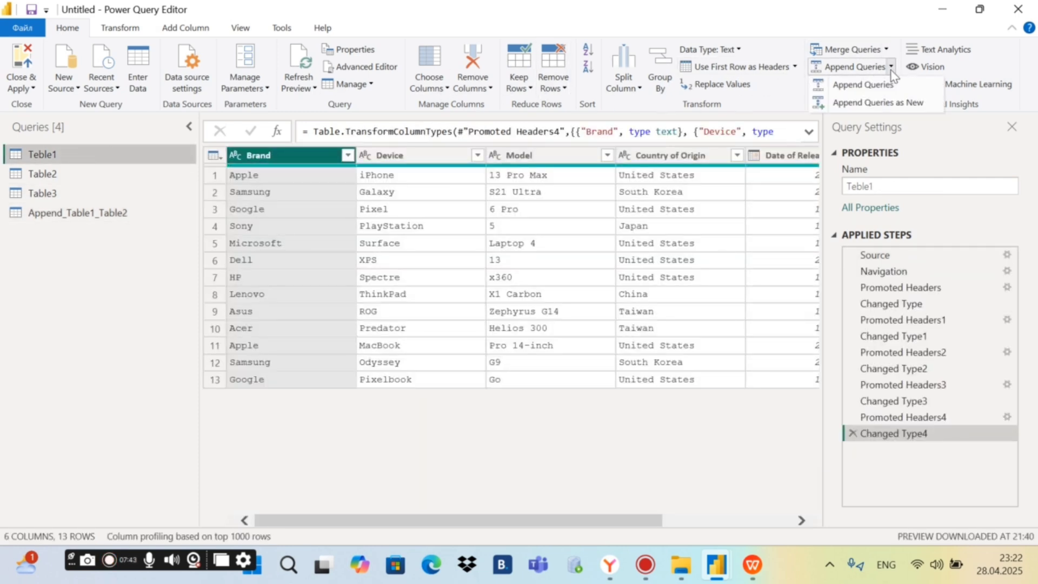
{"action": "left_click", "coordinate": [884, 103]}
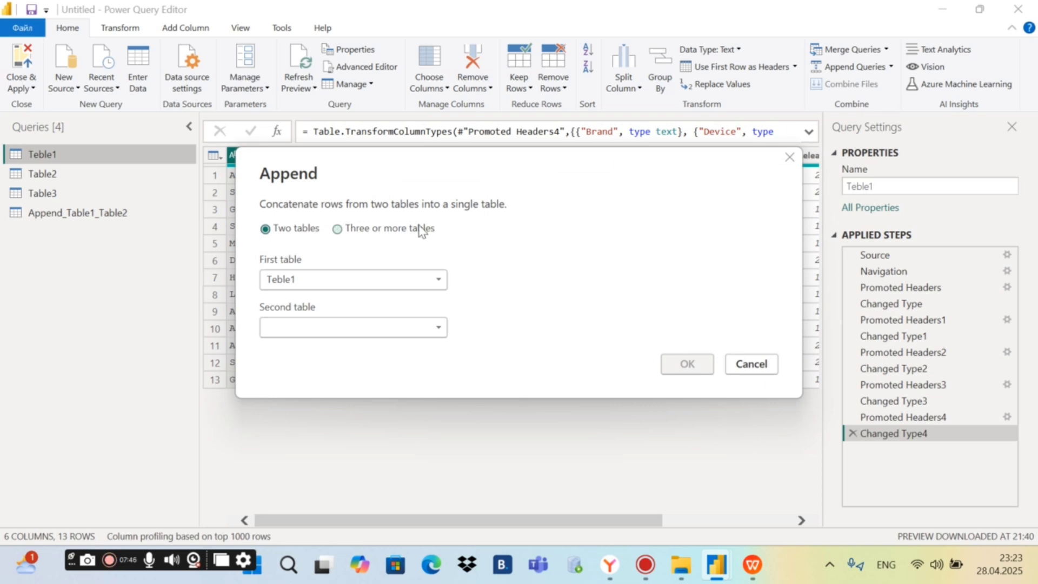
{"action": "left_click", "coordinate": [326, 322]}
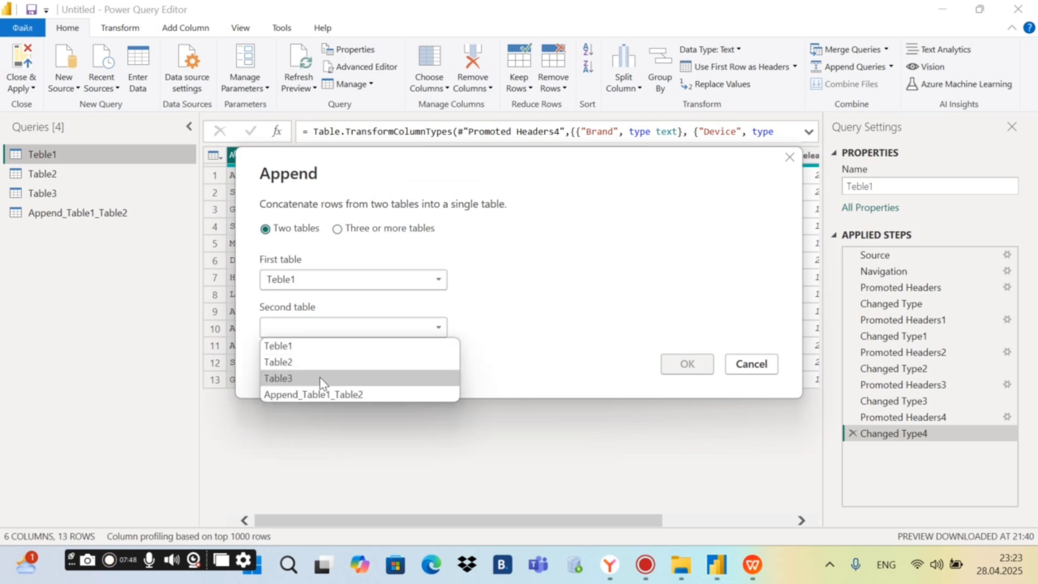
{"action": "left_click", "coordinate": [320, 377]}
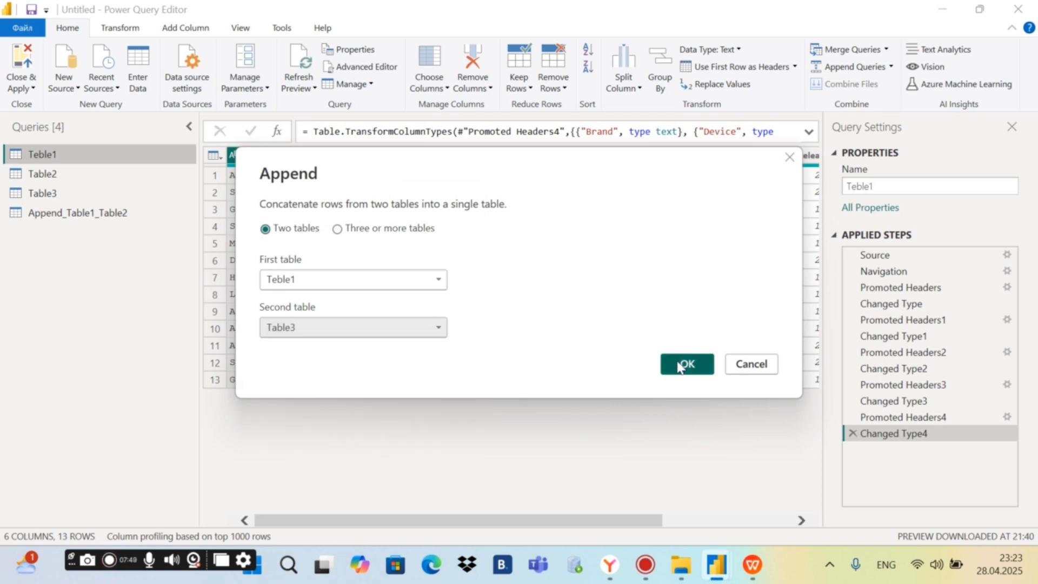
{"action": "left_click", "coordinate": [680, 368]}
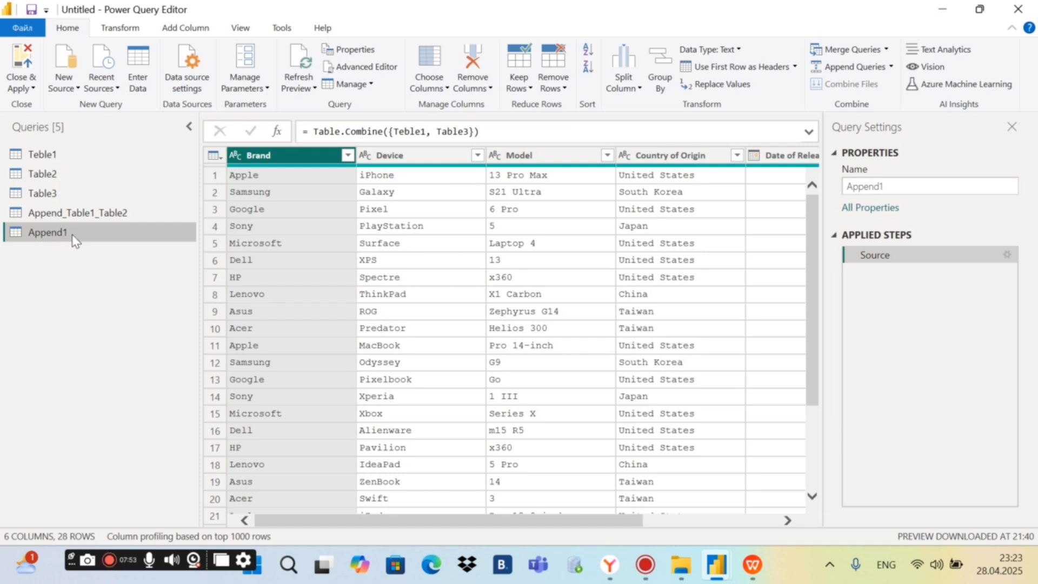
Rename the new appended query as Append_Table1_Table3.
{"action": "double_click", "coordinate": [75, 237]}
{"action": "left_click", "coordinate": [76, 236]}
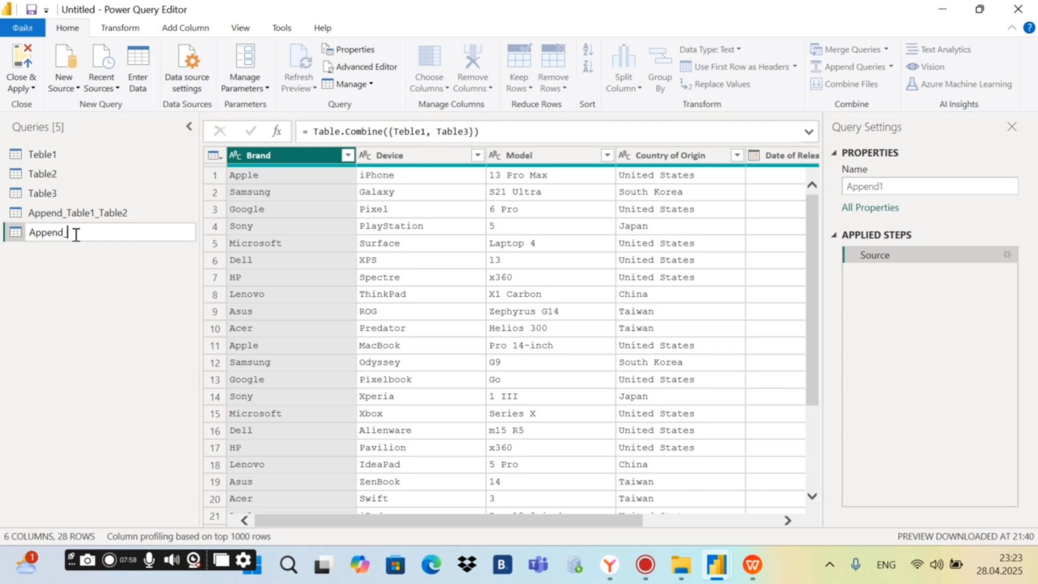
{"action": "type", "text": "_Table1_Table3"}
{"action": "key", "text": "Return"}
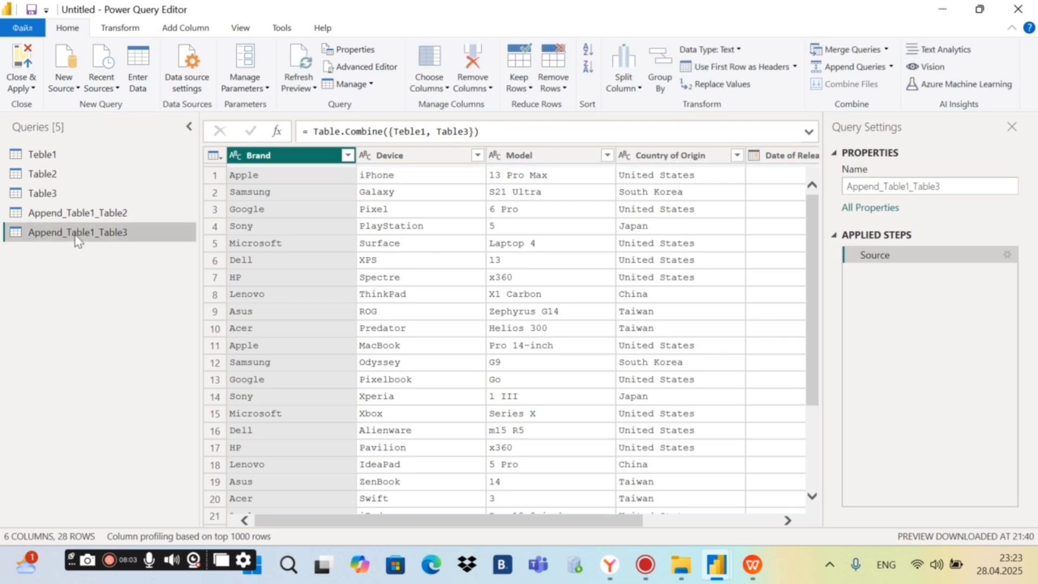
Compare the rows of Teble1 and Table3 with the combined rows in Append_Table1_Table3.
{"action": "left_click", "coordinate": [63, 156]}
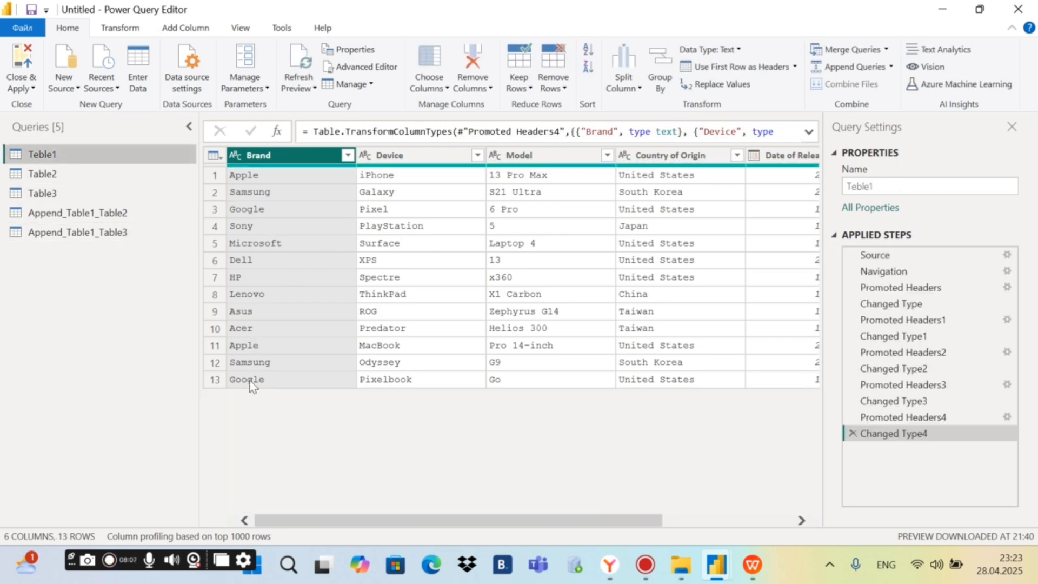
{"action": "left_click", "coordinate": [48, 195]}
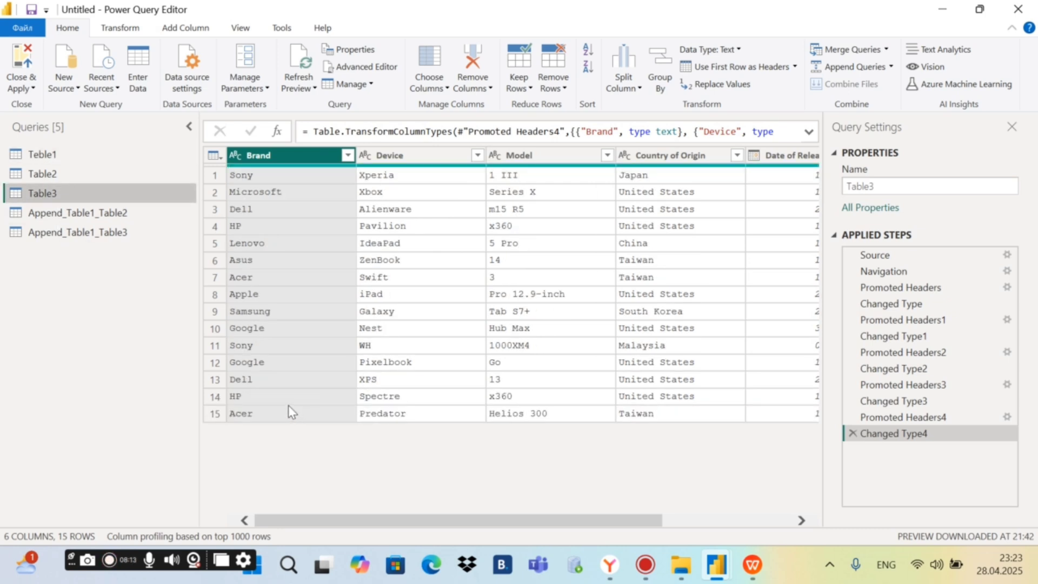
{"action": "left_click", "coordinate": [99, 236]}
{"action": "scroll", "coordinate": [265, 317], "scroll_direction": "down", "scroll_amount": 3}
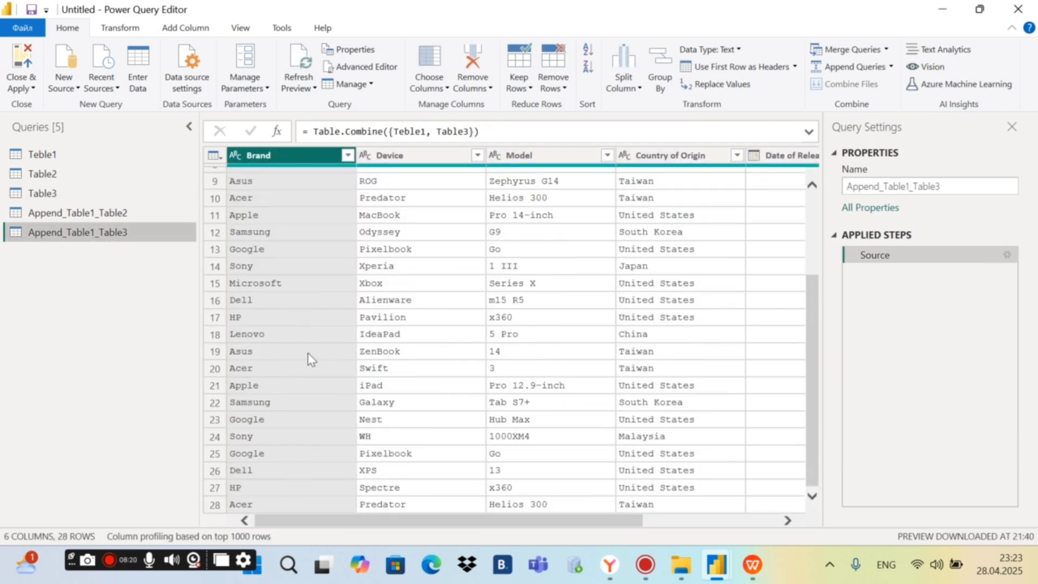
{"action": "scroll", "coordinate": [307, 352], "scroll_direction": "up", "scroll_amount": 3}
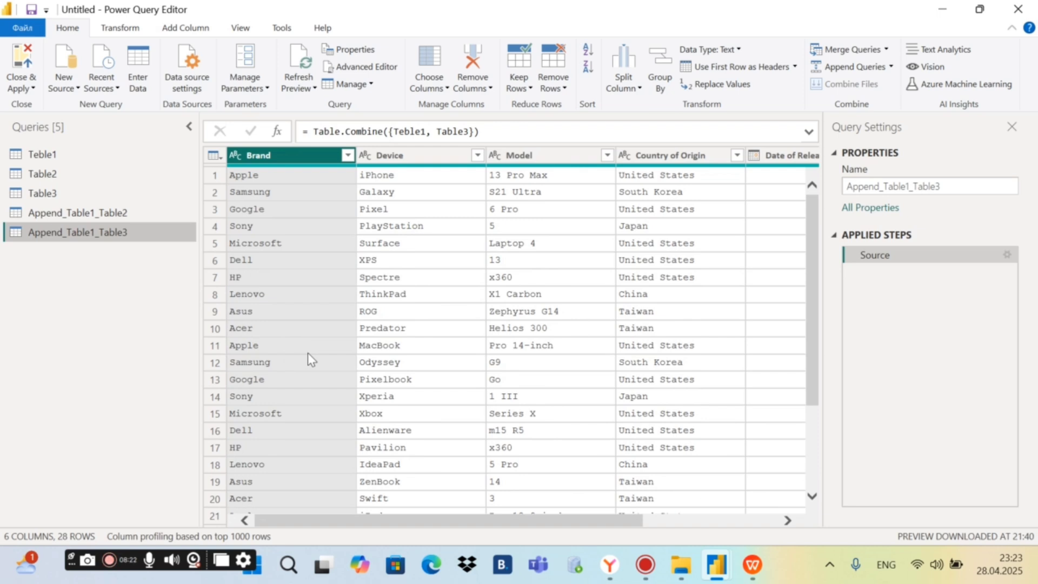
{"action": "scroll", "coordinate": [308, 352], "scroll_direction": "down", "scroll_amount": 3}
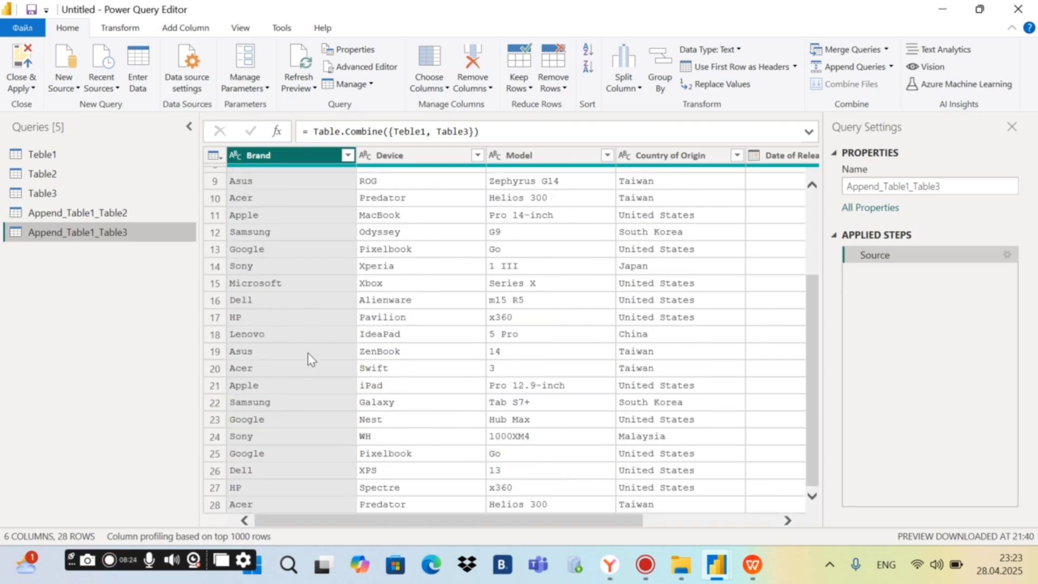
{"action": "scroll", "coordinate": [324, 247], "scroll_direction": "up", "scroll_amount": 3}
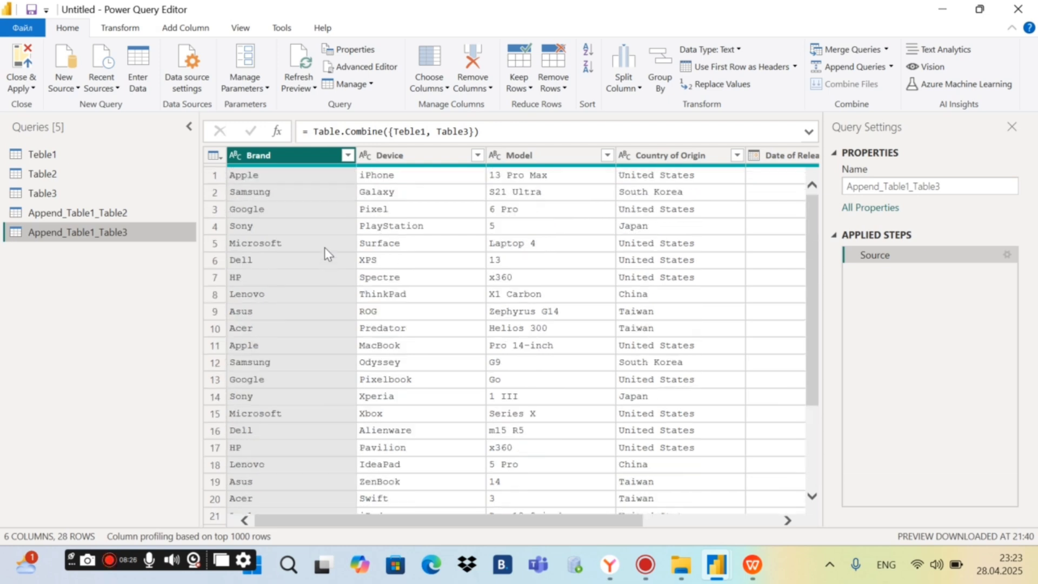
Append Table2 and Table3 as a new query, with Table2 as the first table and Table3 as the second.
{"action": "left_click", "coordinate": [54, 160]}
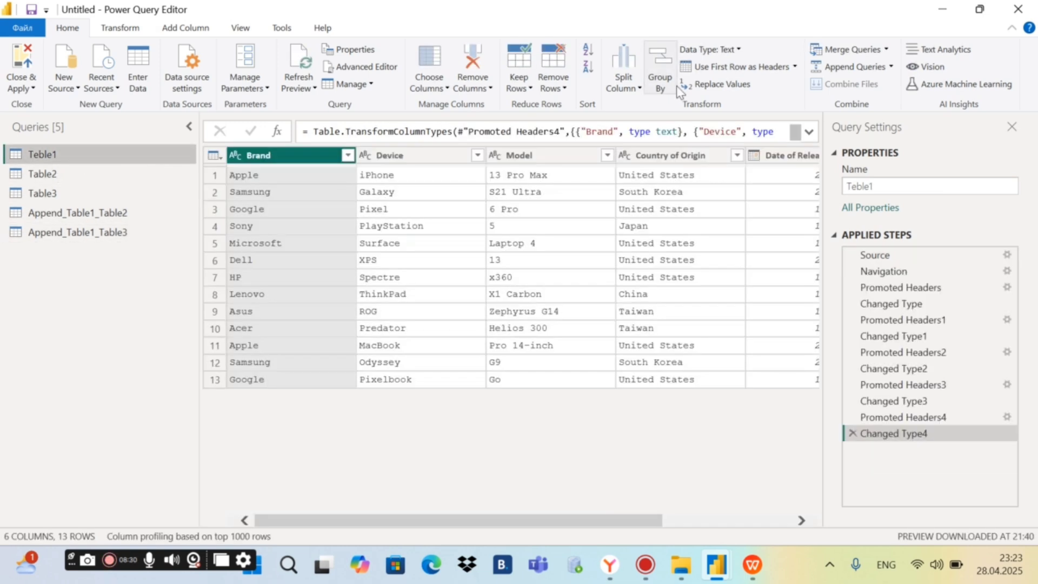
{"action": "left_click", "coordinate": [894, 68]}
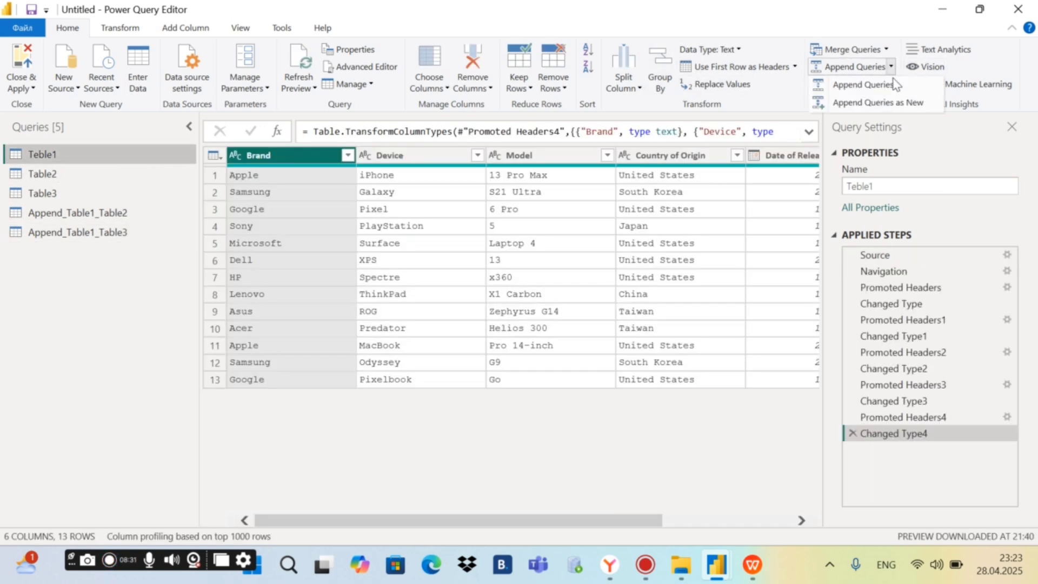
{"action": "left_click", "coordinate": [889, 102]}
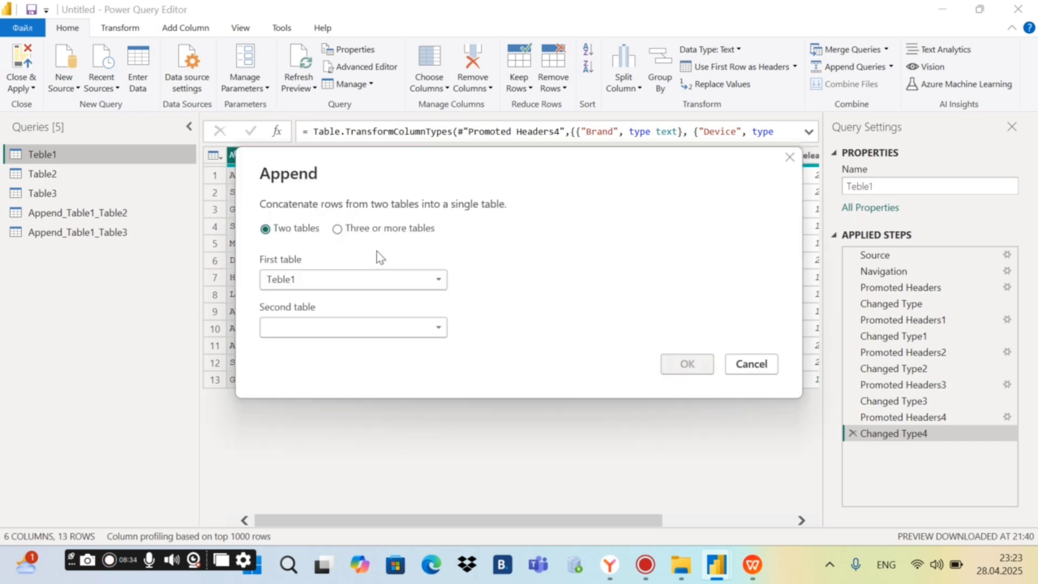
{"action": "left_click", "coordinate": [356, 279]}
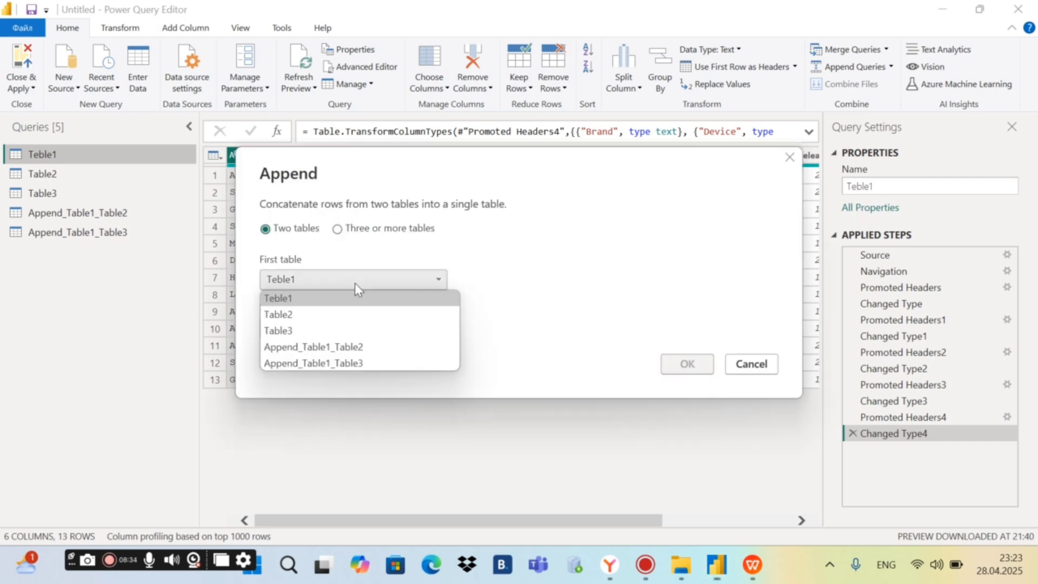
{"action": "left_click", "coordinate": [324, 316]}
{"action": "left_click", "coordinate": [325, 325]}
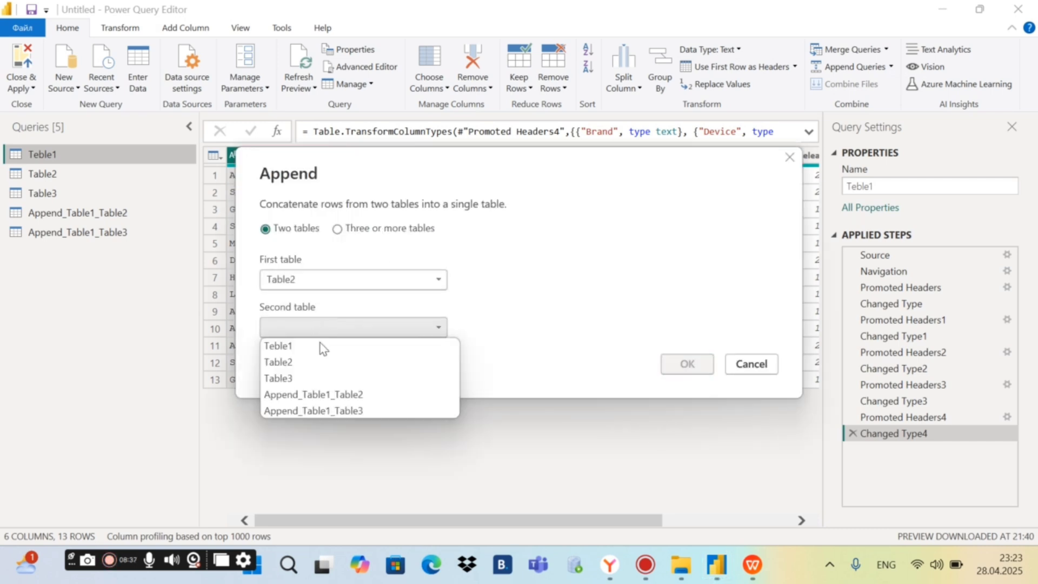
{"action": "left_click", "coordinate": [314, 379]}
{"action": "left_click", "coordinate": [687, 364]}
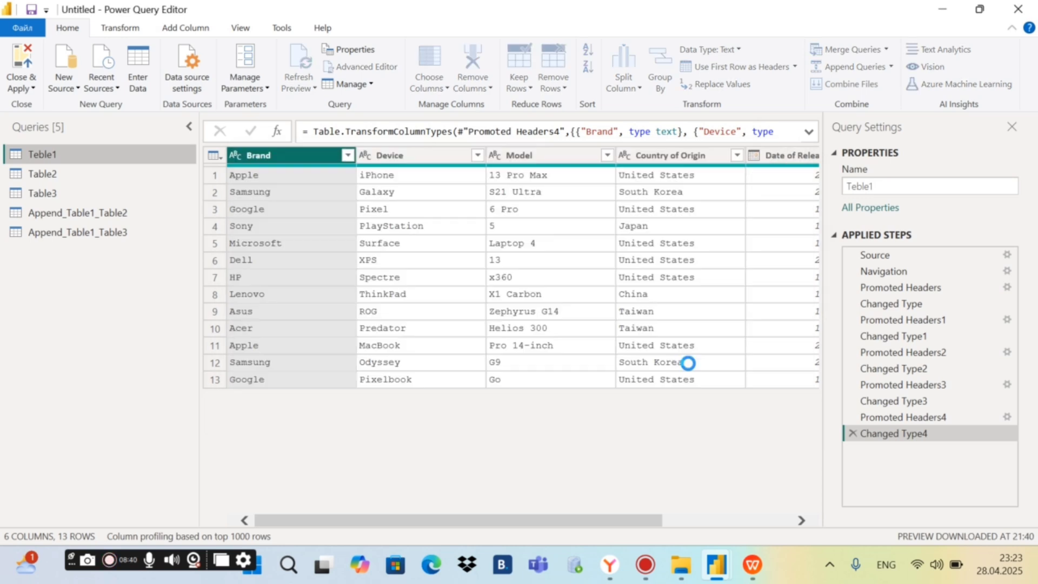
Rename the new appended query as Append_Table2_Table3.
{"action": "double_click", "coordinate": [64, 258]}
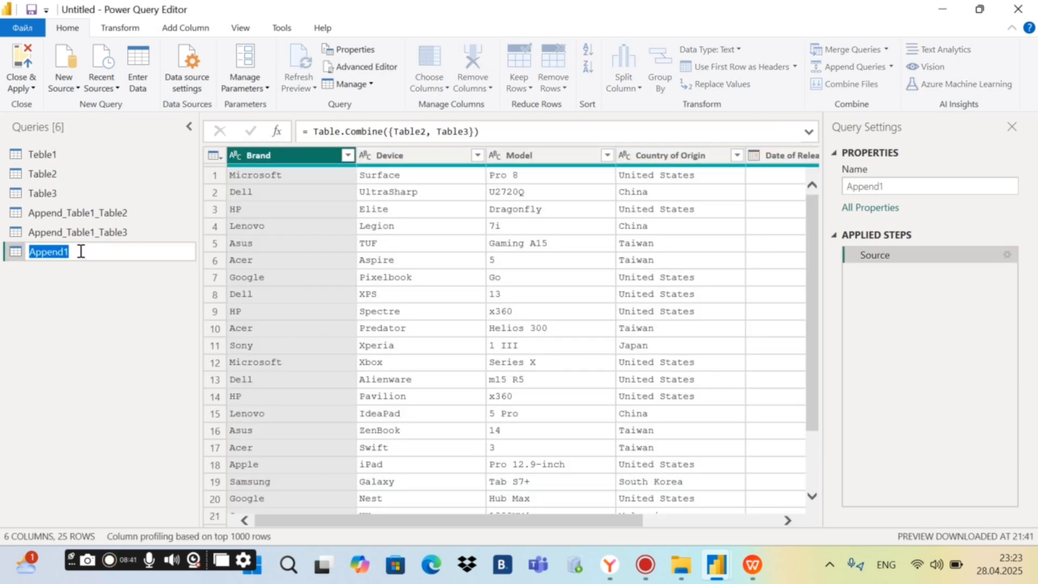
{"action": "left_click", "coordinate": [81, 250]}
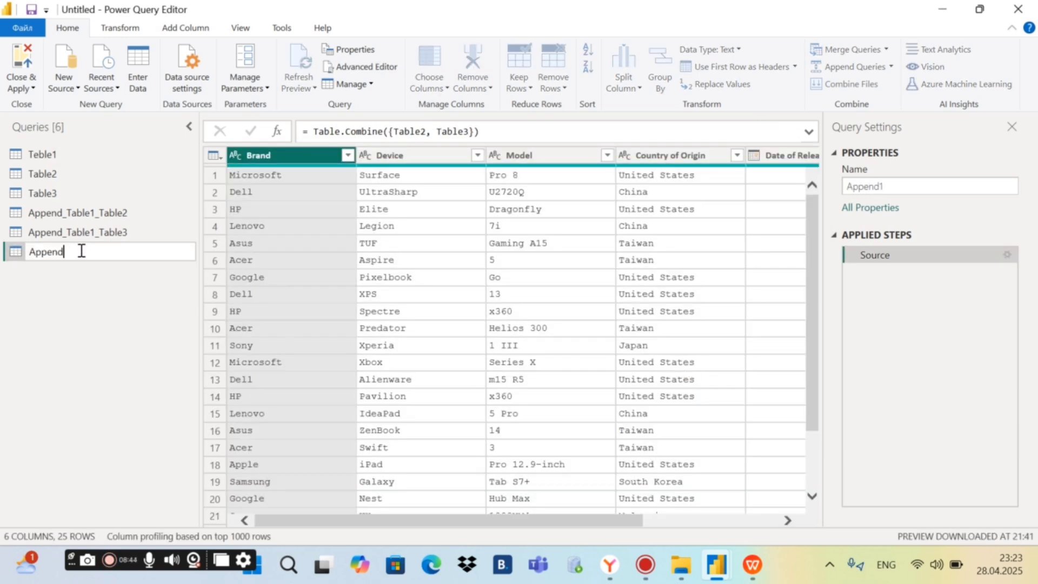
{"action": "type", "text": "_Table2_Table3"}
{"action": "key", "text": "Return"}
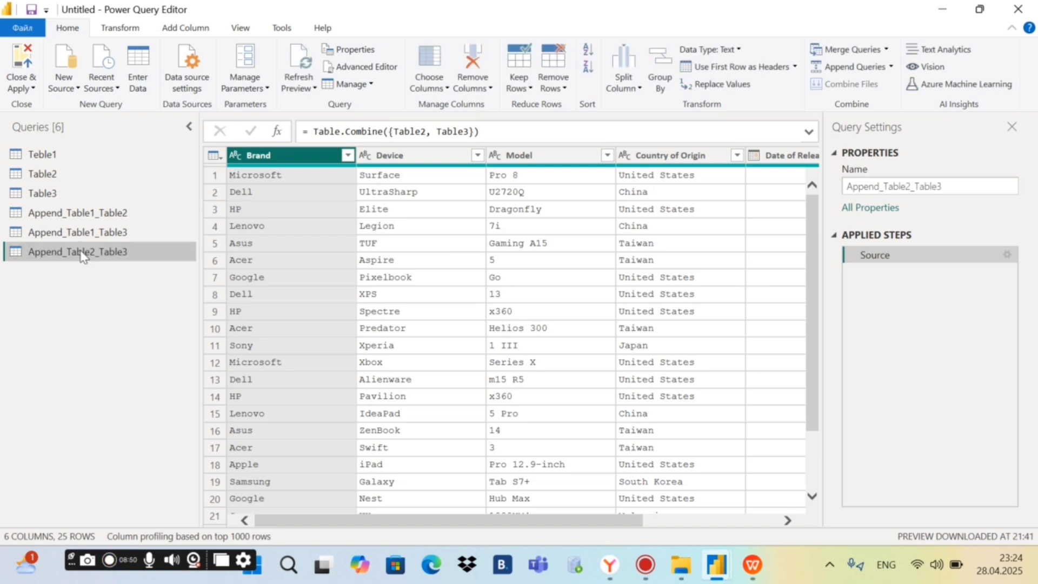
Compare the rows of Table2 and Table3 with the combined rows in Append_Table2_Table3.
{"action": "left_click", "coordinate": [72, 175]}
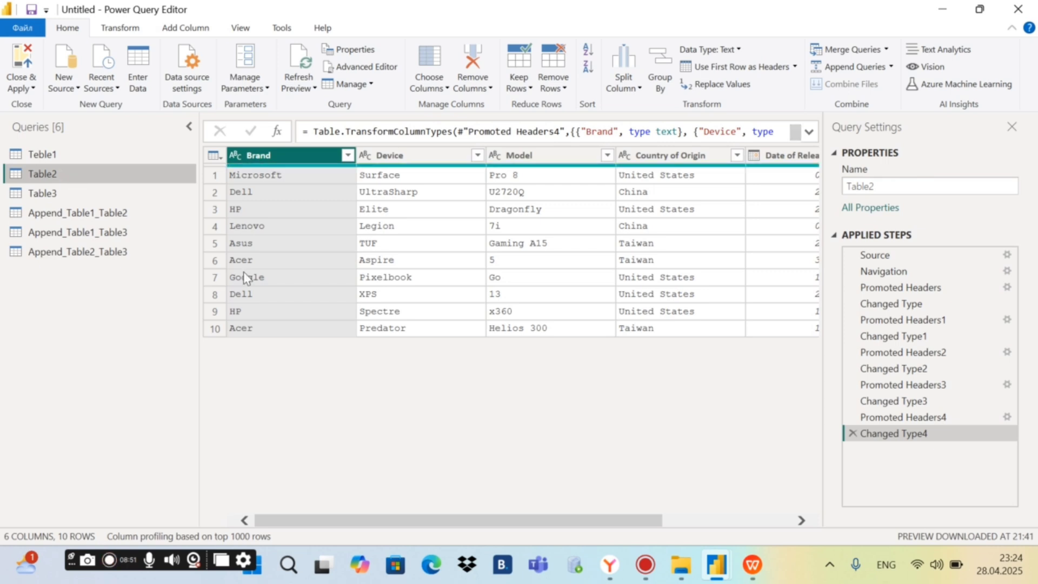
{"action": "left_click", "coordinate": [79, 196]}
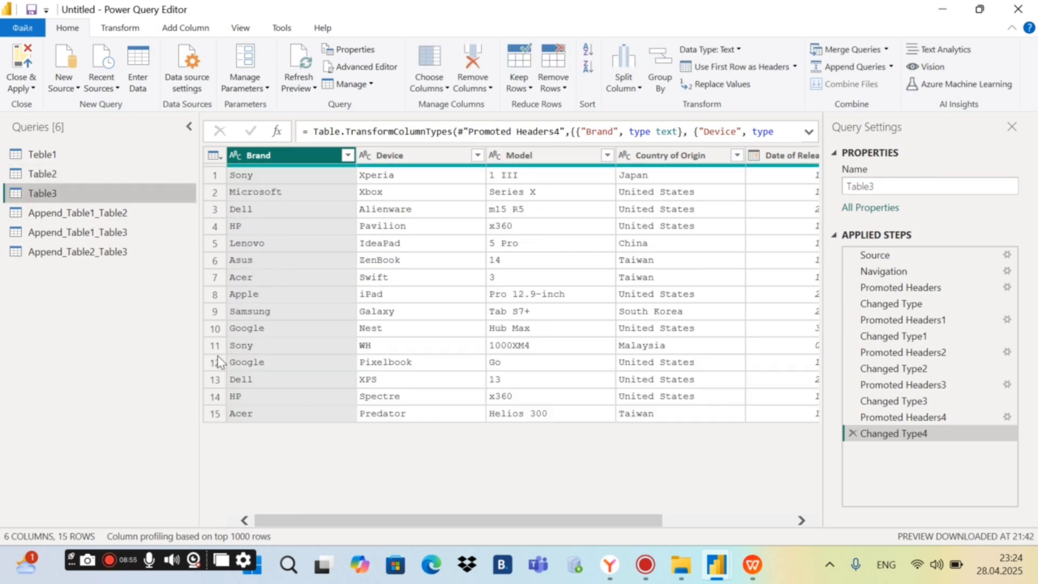
{"action": "left_click", "coordinate": [111, 254]}
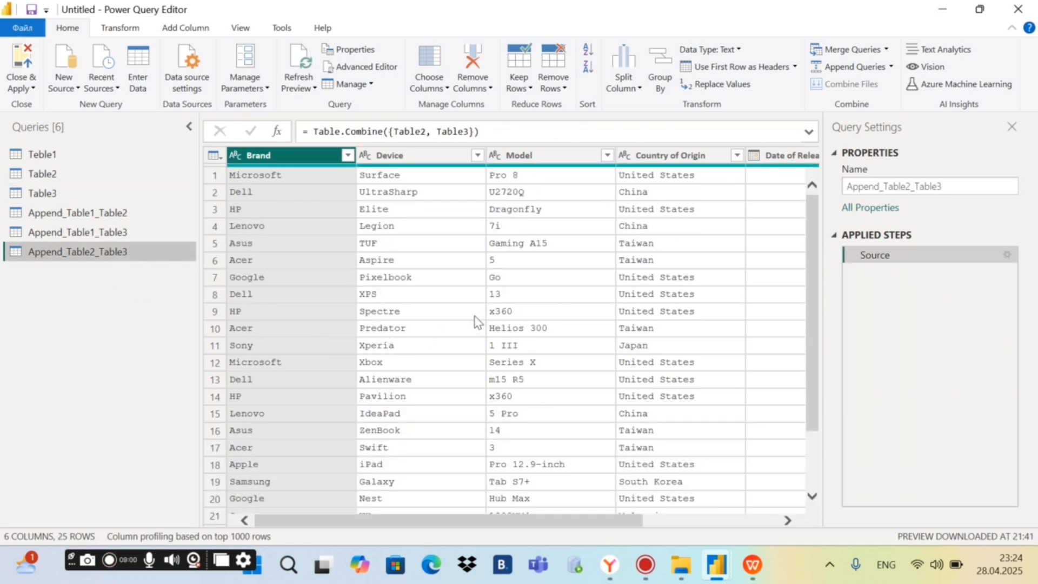
{"action": "left_click", "coordinate": [59, 172]}
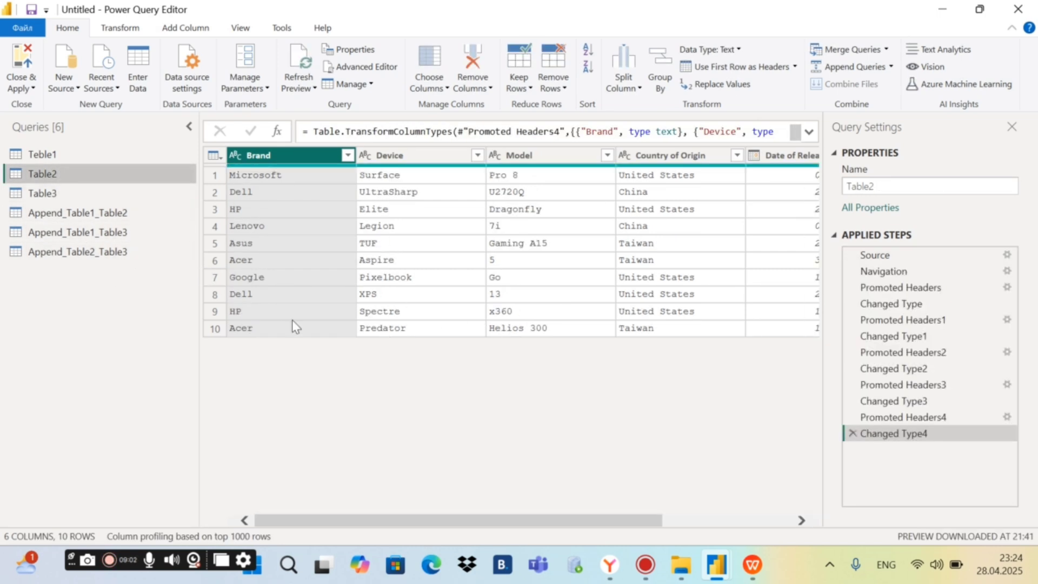
{"action": "left_click", "coordinate": [45, 192]}
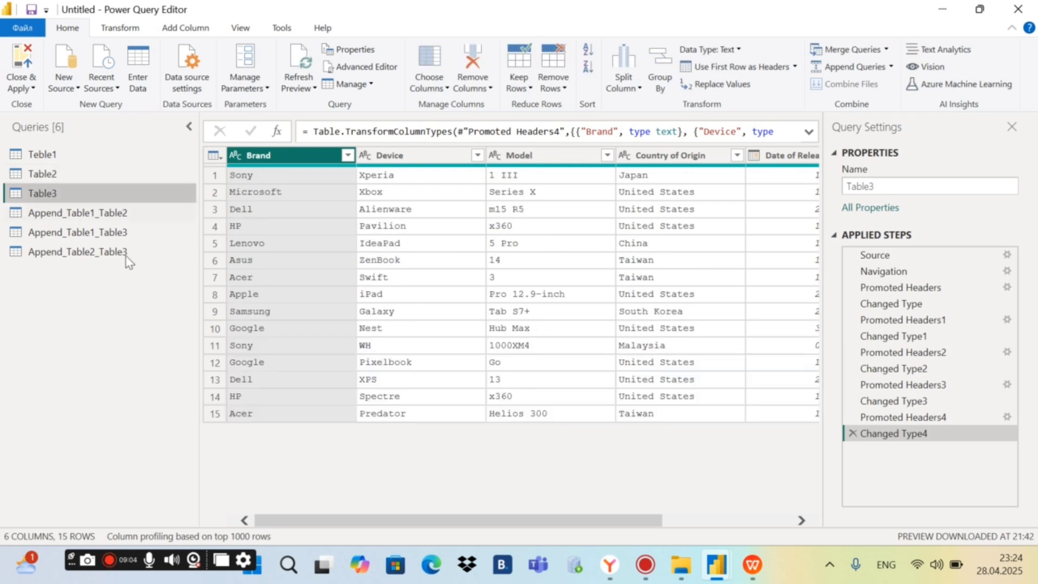
{"action": "left_click", "coordinate": [93, 253]}
{"action": "scroll", "coordinate": [371, 315], "scroll_direction": "down", "scroll_amount": 2}
{"action": "scroll", "coordinate": [371, 315], "scroll_direction": "up", "scroll_amount": 2}
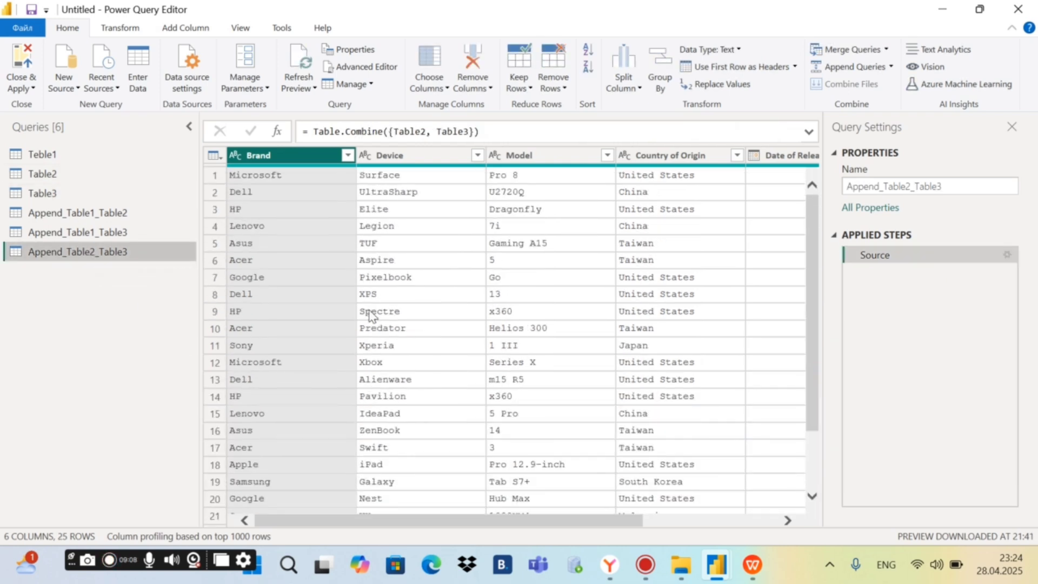
{"action": "scroll", "coordinate": [371, 315], "scroll_direction": "down", "scroll_amount": 2}
{"action": "scroll", "coordinate": [371, 315], "scroll_direction": "up", "scroll_amount": 2}
{"action": "scroll", "coordinate": [371, 315], "scroll_direction": "down", "scroll_amount": 2}
{"action": "scroll", "coordinate": [371, 315], "scroll_direction": "up", "scroll_amount": 2}
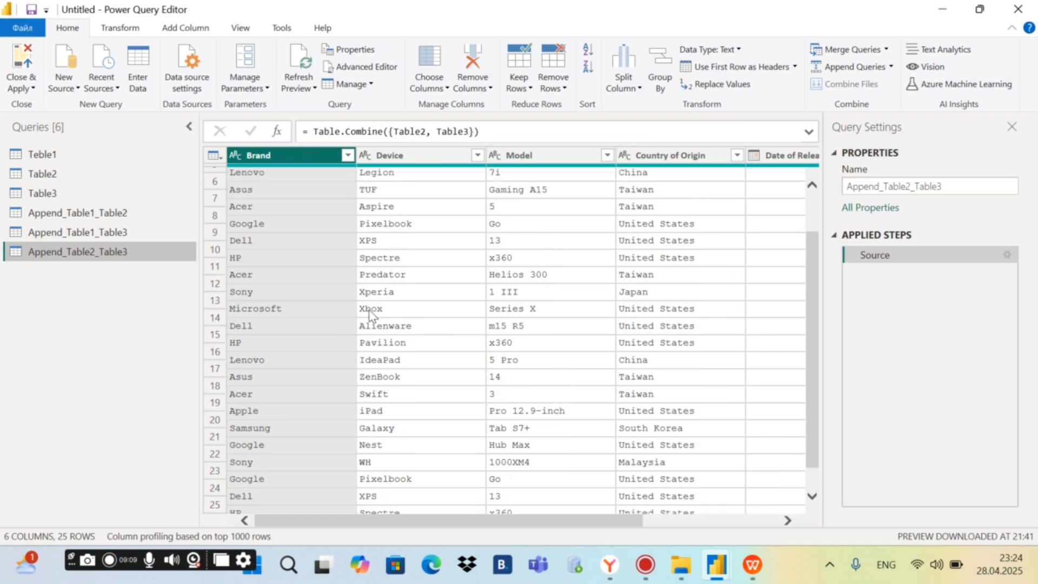
{"action": "scroll", "coordinate": [371, 315], "scroll_direction": "down", "scroll_amount": 2}
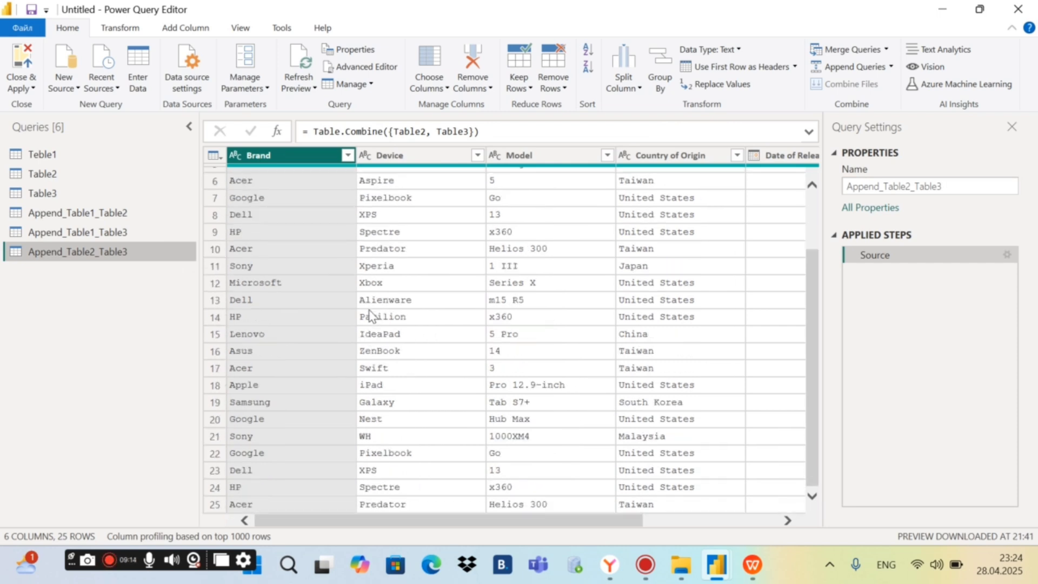
{"action": "scroll", "coordinate": [371, 315], "scroll_direction": "up", "scroll_amount": 2}
{"action": "scroll", "coordinate": [371, 315], "scroll_direction": "down", "scroll_amount": 2}
{"action": "scroll", "coordinate": [371, 315], "scroll_direction": "up", "scroll_amount": 2}
{"action": "scroll", "coordinate": [371, 316], "scroll_direction": "down", "scroll_amount": 2}
{"action": "scroll", "coordinate": [371, 316], "scroll_direction": "up", "scroll_amount": 2}
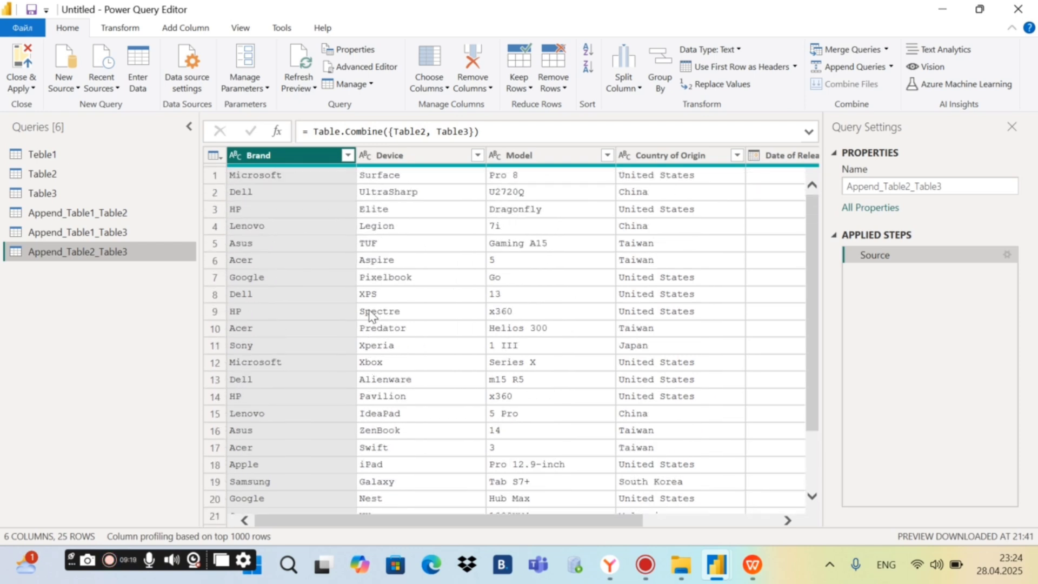
Append Teble1, Table2 and Table3 as a new query, using the option for three or more tables.
{"action": "left_click", "coordinate": [92, 156]}
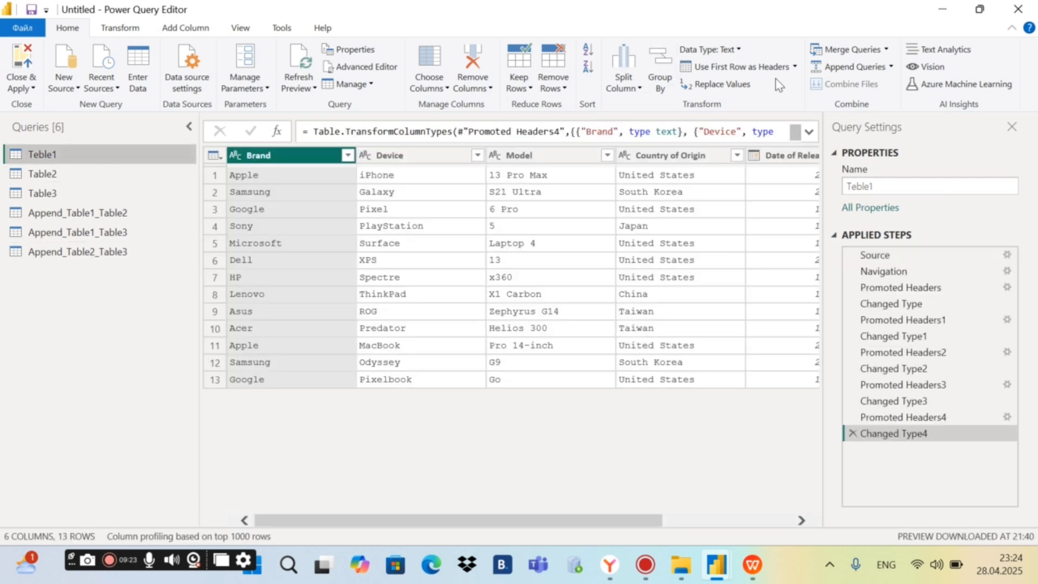
{"action": "left_click", "coordinate": [891, 67]}
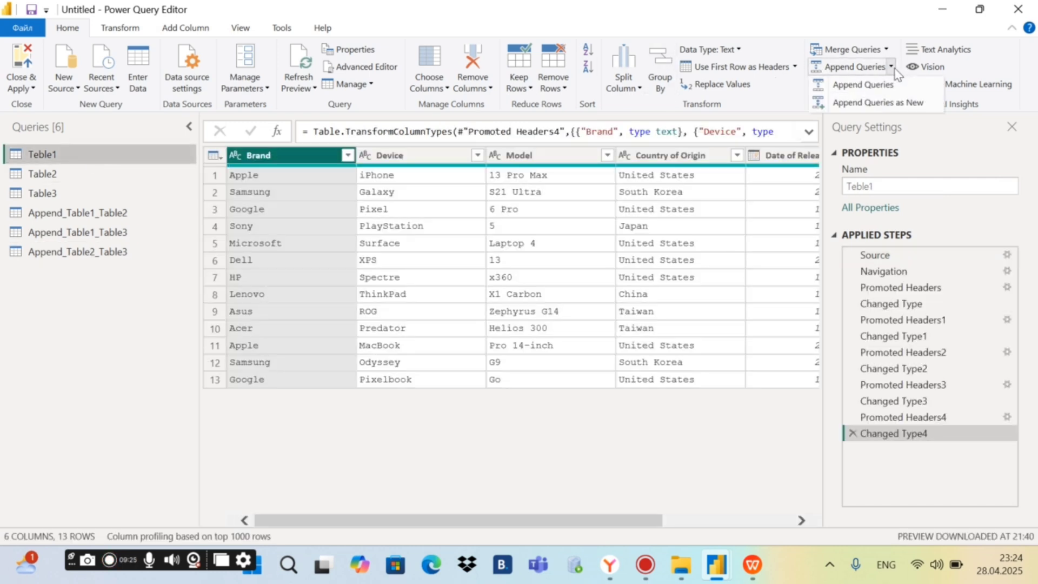
{"action": "left_click", "coordinate": [874, 99]}
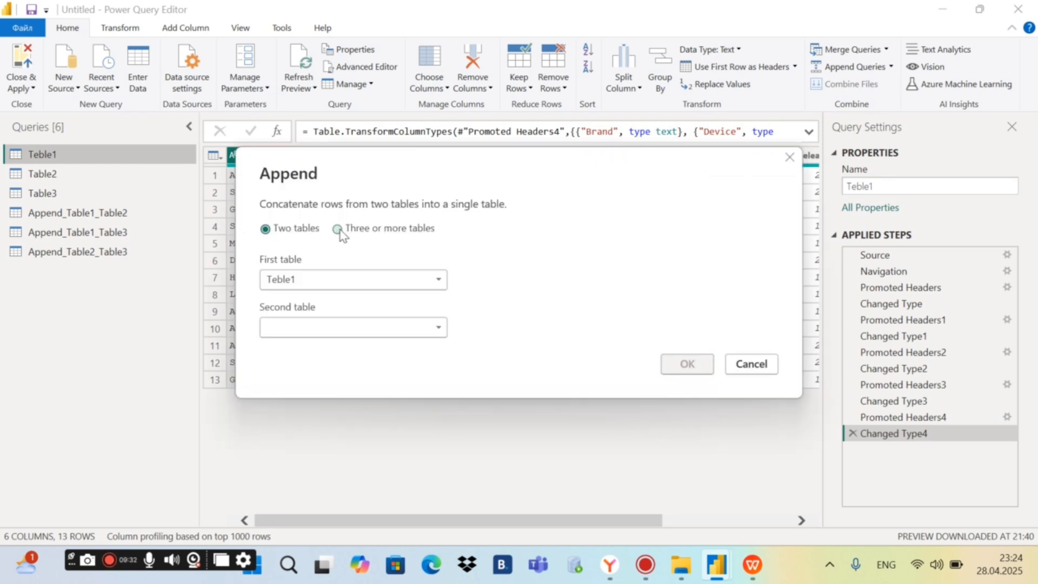
{"action": "left_click", "coordinate": [338, 229]}
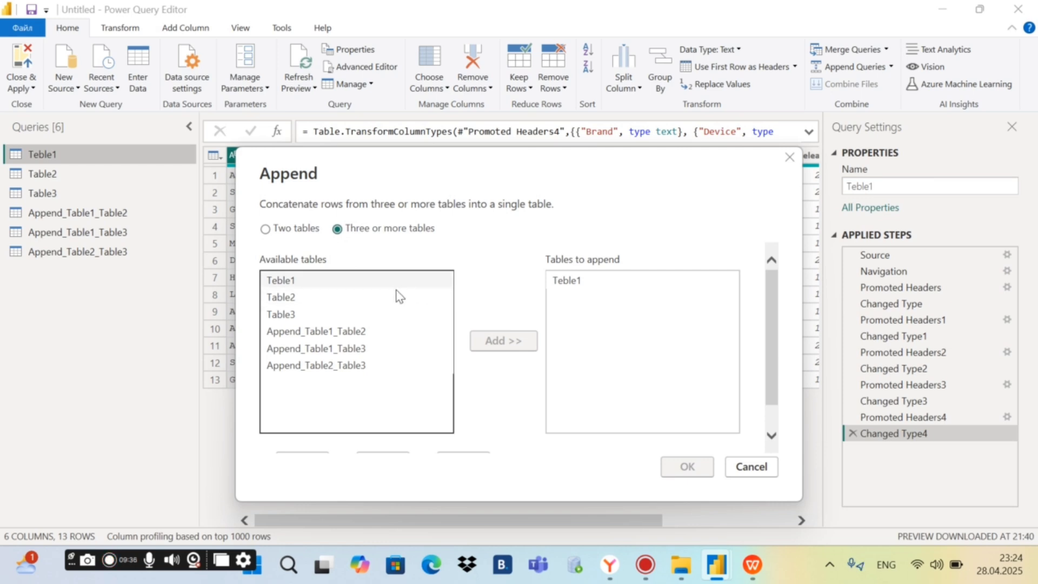
{"action": "left_click", "coordinate": [560, 277]}
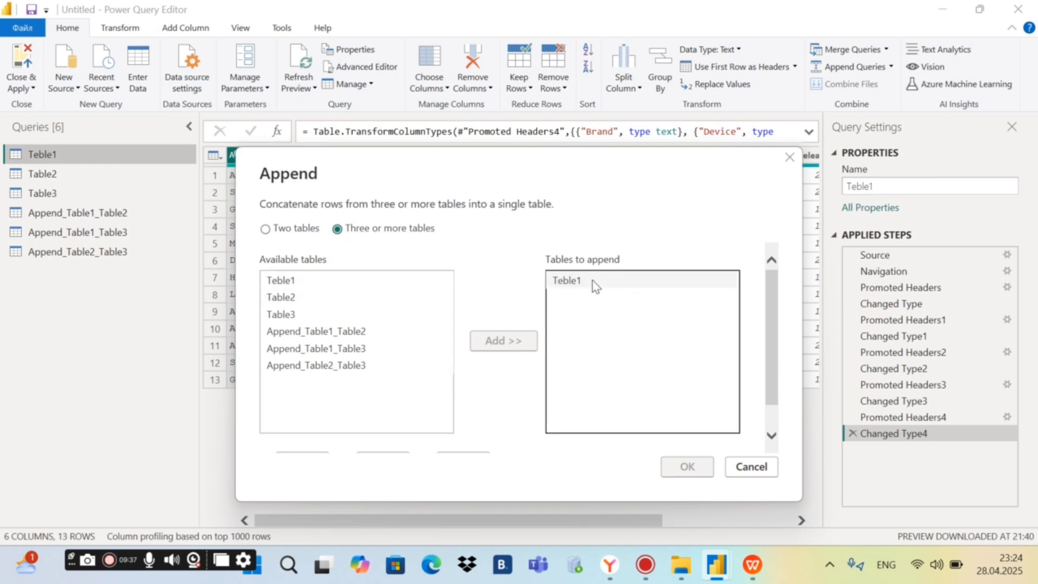
{"action": "left_click", "coordinate": [311, 297]}
{"action": "left_click", "coordinate": [500, 341]}
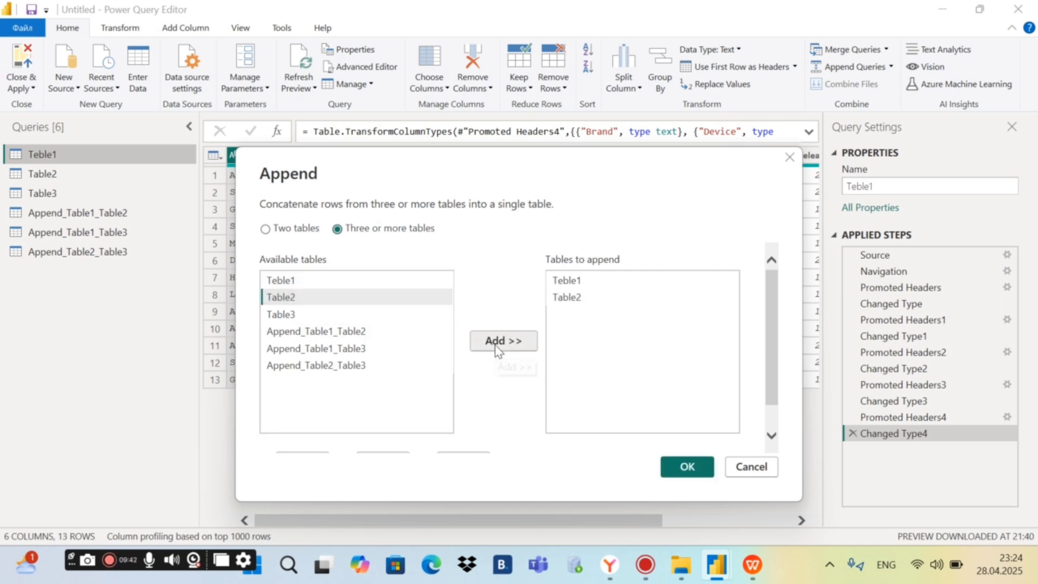
{"action": "left_click", "coordinate": [286, 315]}
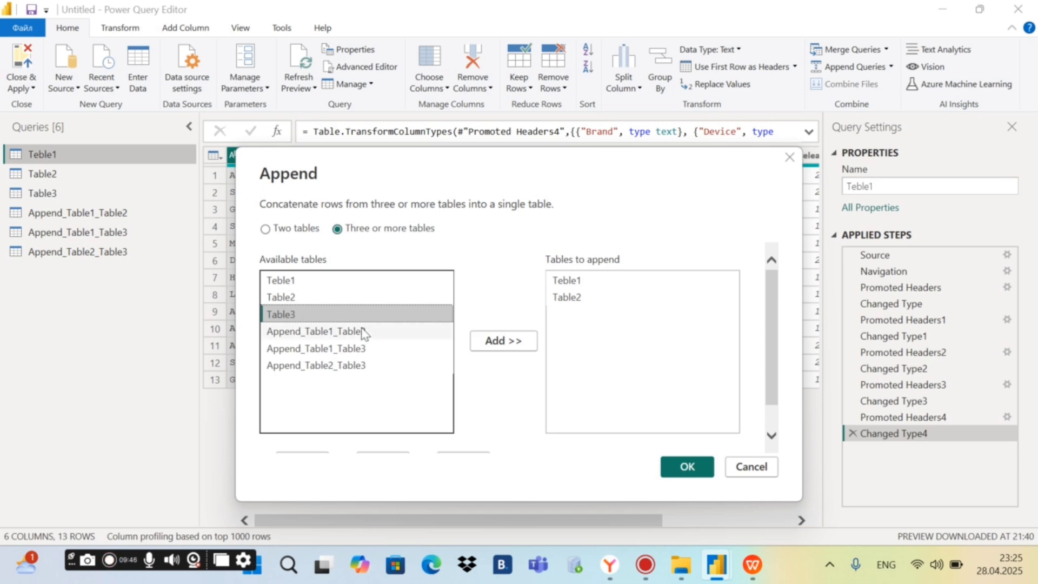
{"action": "left_click", "coordinate": [505, 342]}
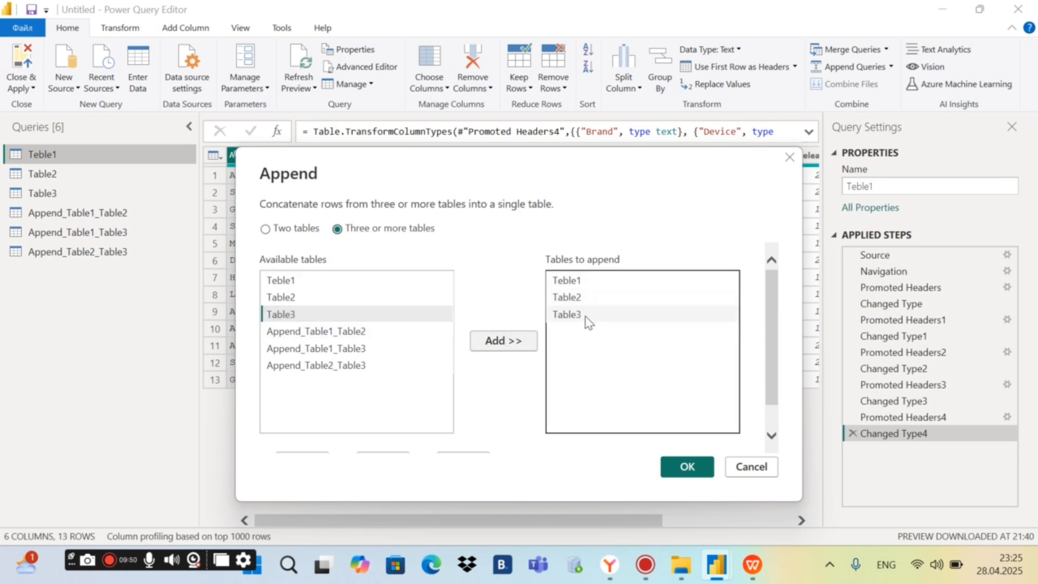
{"action": "left_click", "coordinate": [682, 467]}
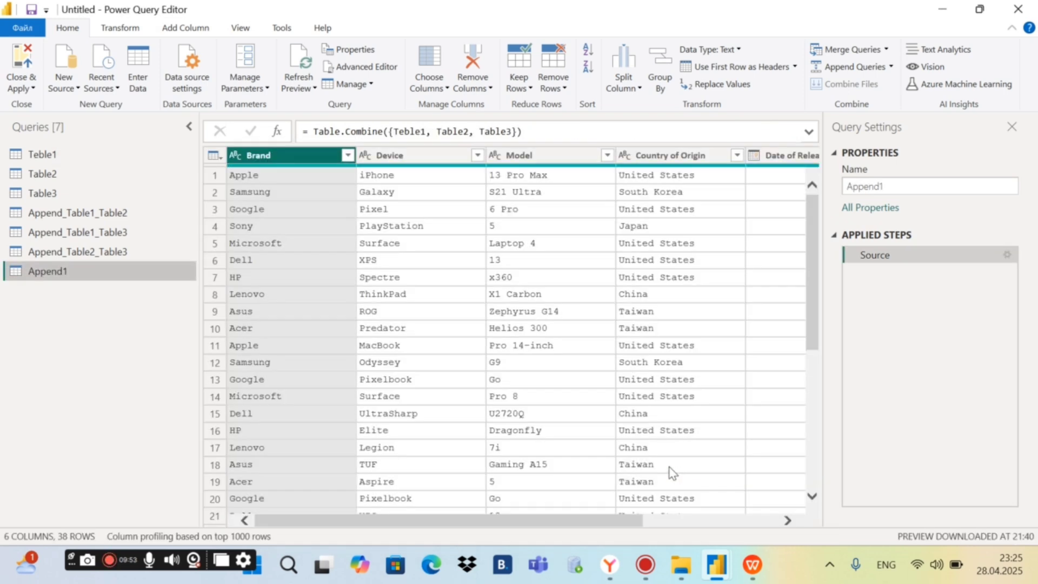
Rename the new three-table appended query as Append_Table1_Table2_Table3.
{"action": "double_click", "coordinate": [74, 272]}
{"action": "left_click", "coordinate": [75, 274]}
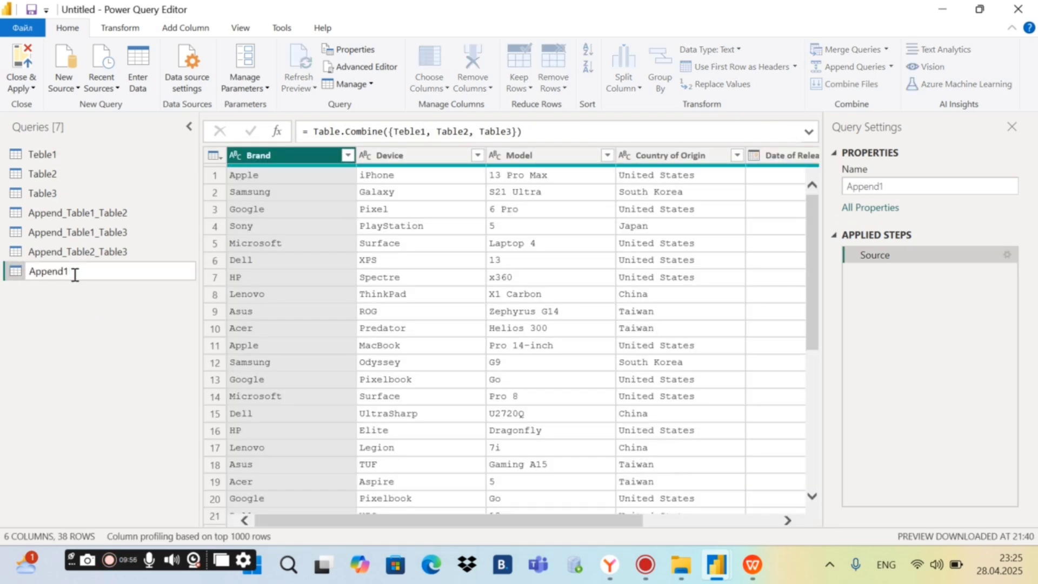
{"action": "type", "text": "_Table1_Table2_Table3"}
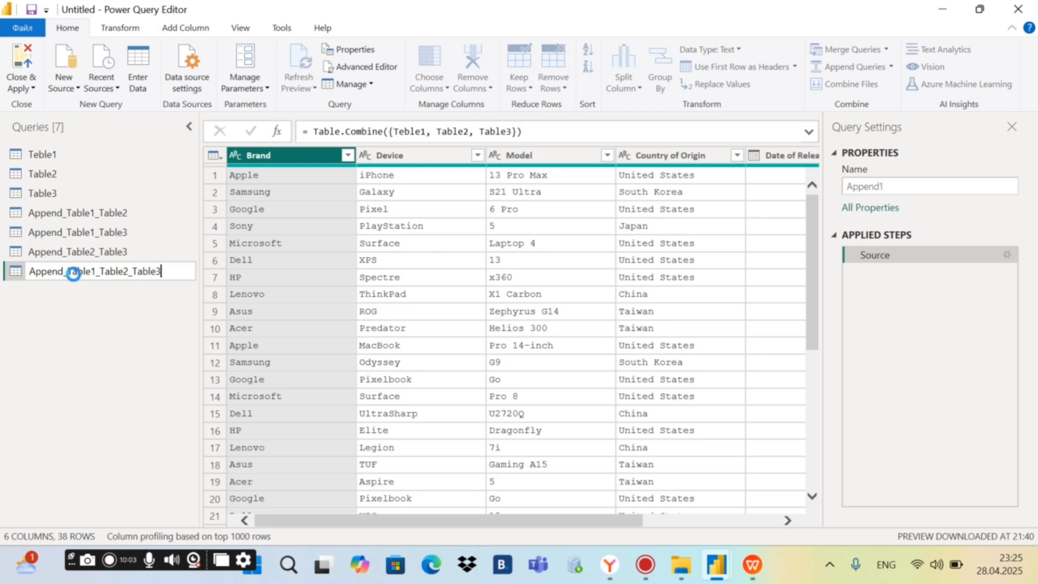
{"action": "key", "text": "Return"}
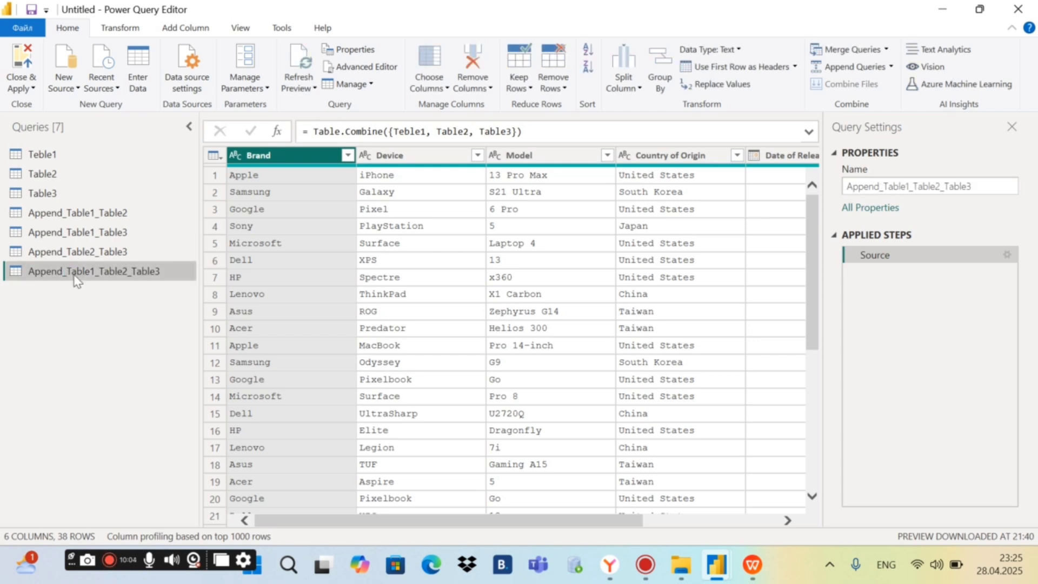
Compare the rows of Teble1, Table2 and Table3 with the combined rows in Append_Table1_Table2_Table3.
{"action": "left_click", "coordinate": [81, 155]}
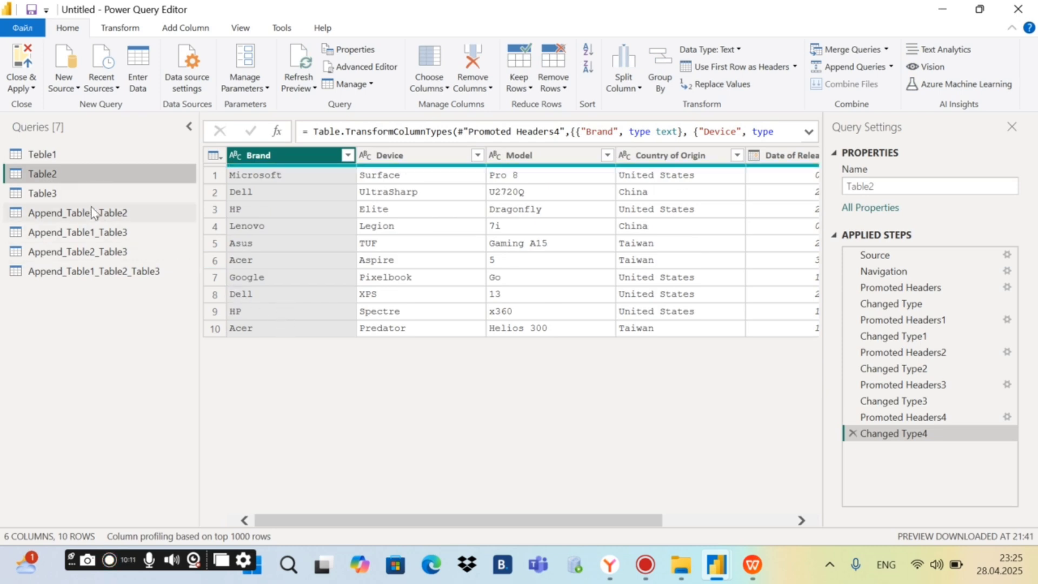
{"action": "left_click", "coordinate": [79, 198]}
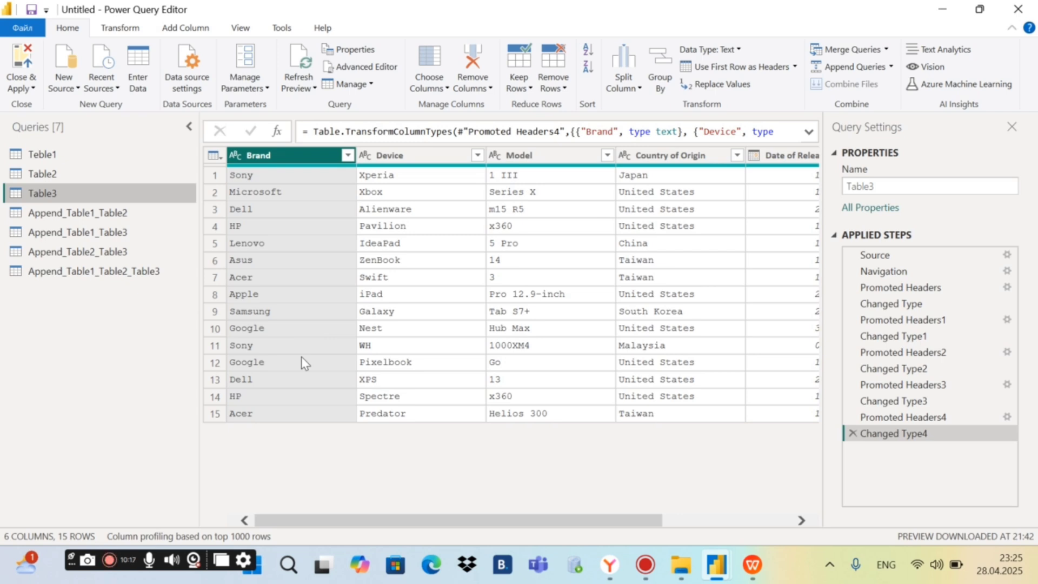
{"action": "left_click", "coordinate": [97, 272]}
{"action": "scroll", "coordinate": [378, 366], "scroll_direction": "down", "scroll_amount": 6}
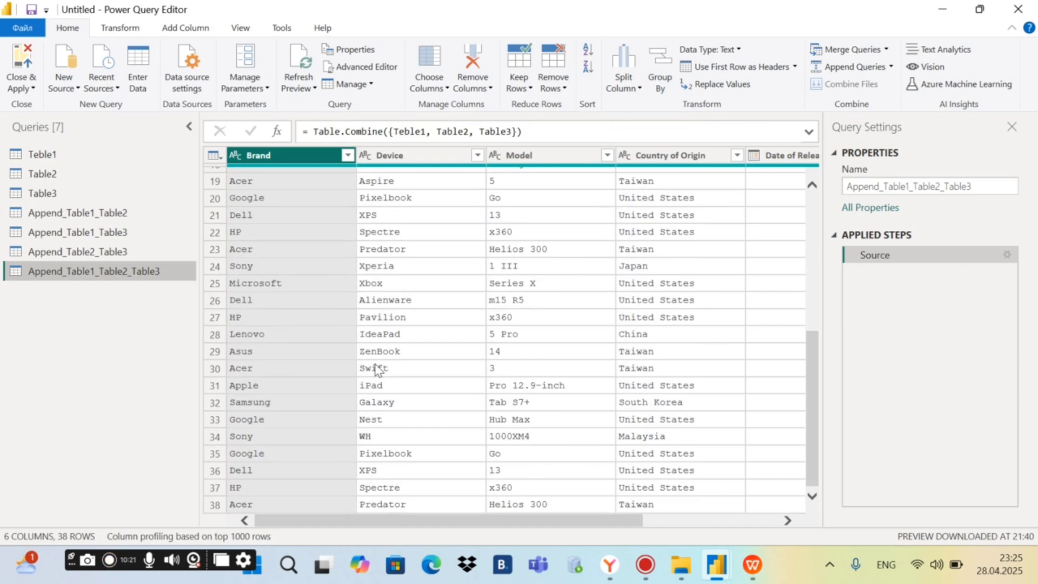
{"action": "scroll", "coordinate": [377, 369], "scroll_direction": "up", "scroll_amount": 6}
{"action": "scroll", "coordinate": [377, 369], "scroll_direction": "down", "scroll_amount": 6}
{"action": "scroll", "coordinate": [377, 368], "scroll_direction": "up", "scroll_amount": 6}
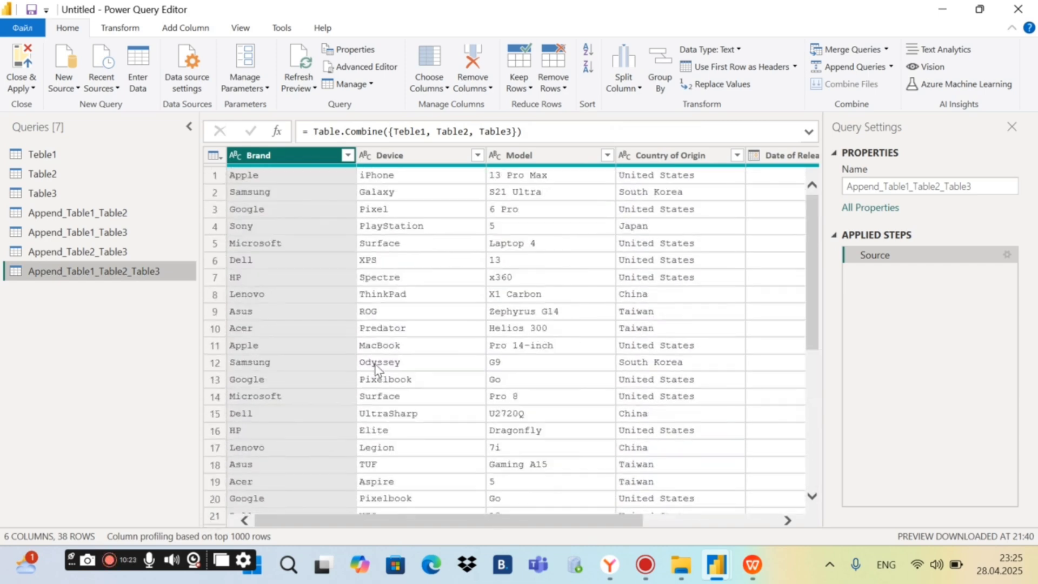
{"action": "scroll", "coordinate": [377, 369], "scroll_direction": "down", "scroll_amount": 6}
{"action": "scroll", "coordinate": [377, 369], "scroll_direction": "up", "scroll_amount": 6}
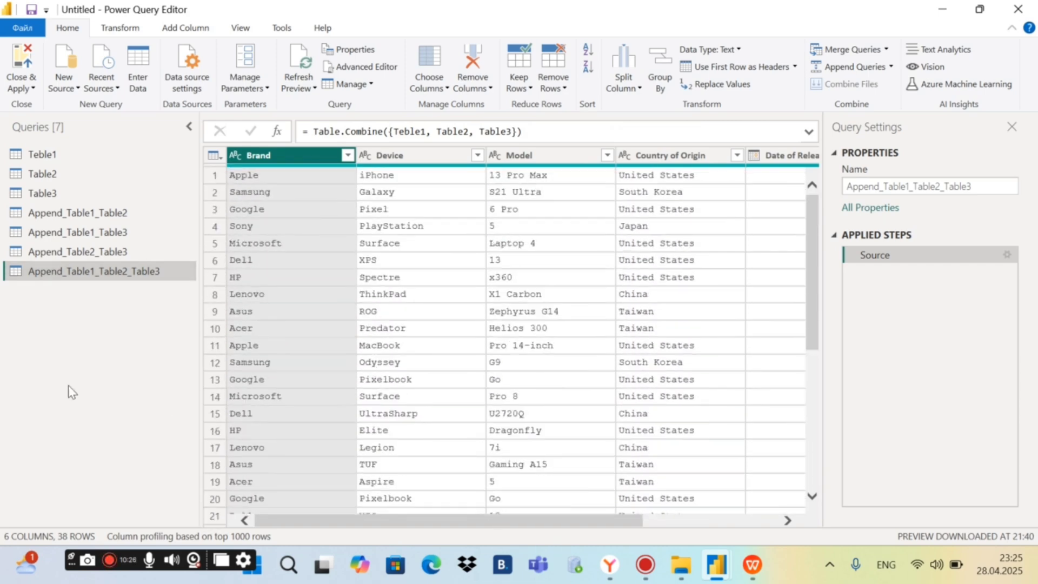
{"action": "left_click", "coordinate": [96, 152]}
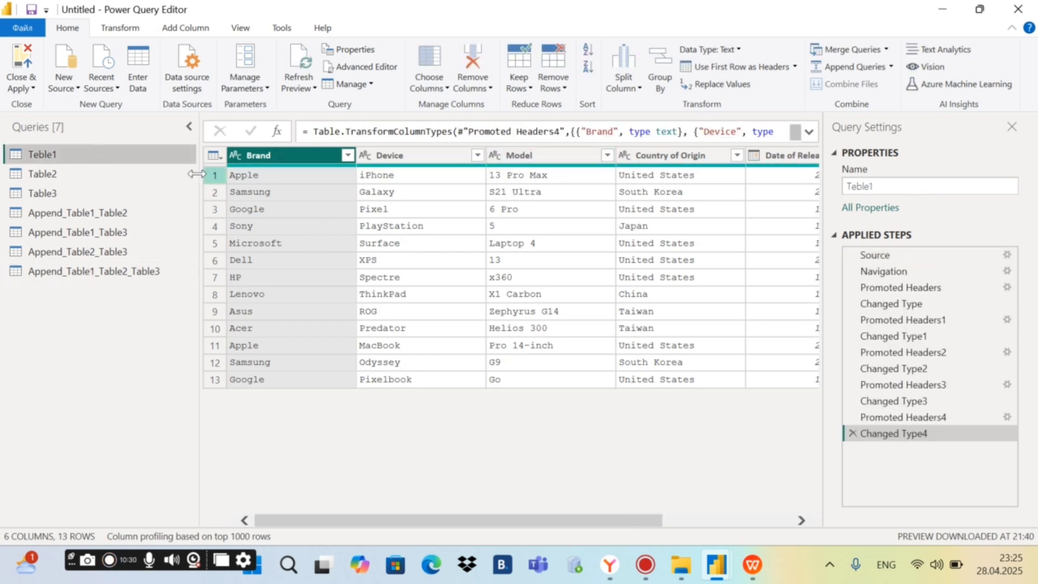
{"action": "left_click", "coordinate": [891, 67]}
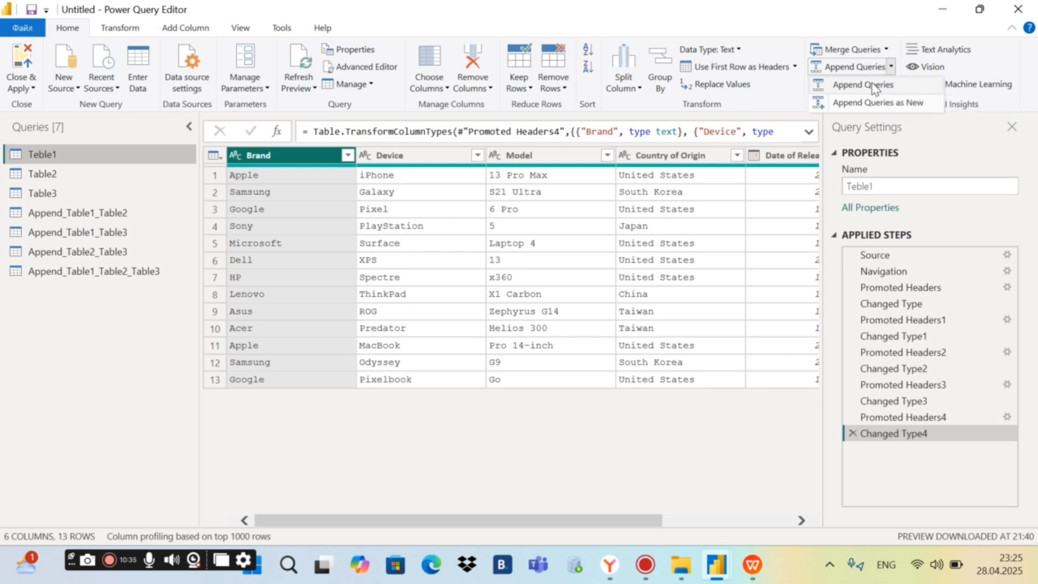
{"action": "left_click", "coordinate": [92, 332]}
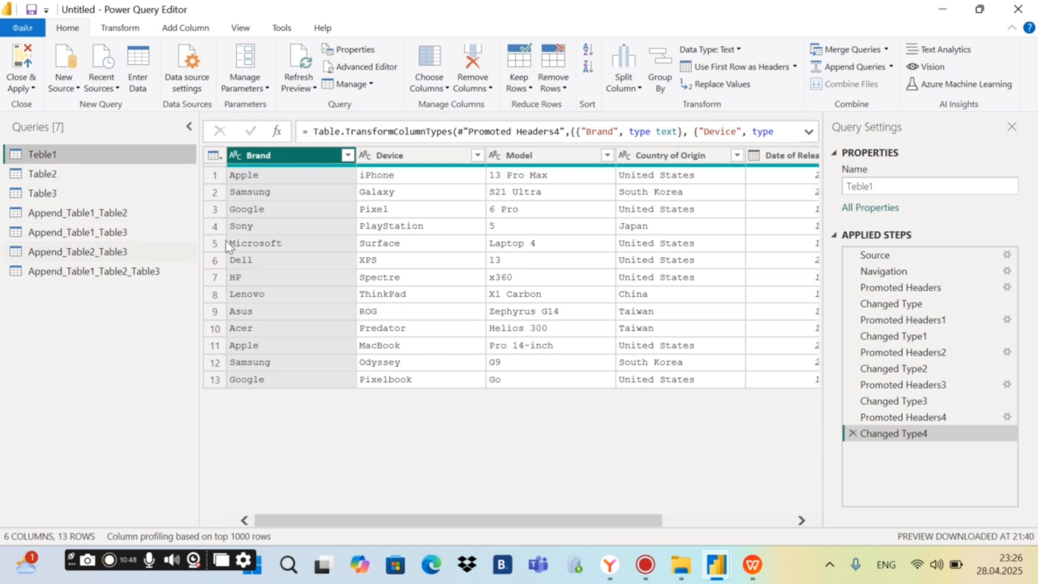
{"action": "left_click", "coordinate": [891, 66]}
{"action": "left_click", "coordinate": [875, 86]}
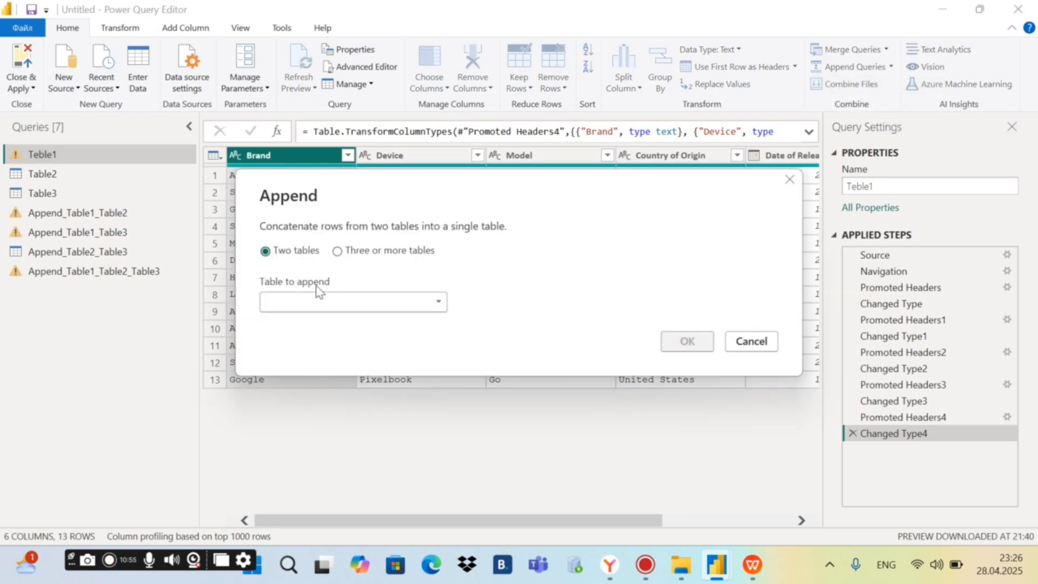
{"action": "left_click", "coordinate": [318, 301]}
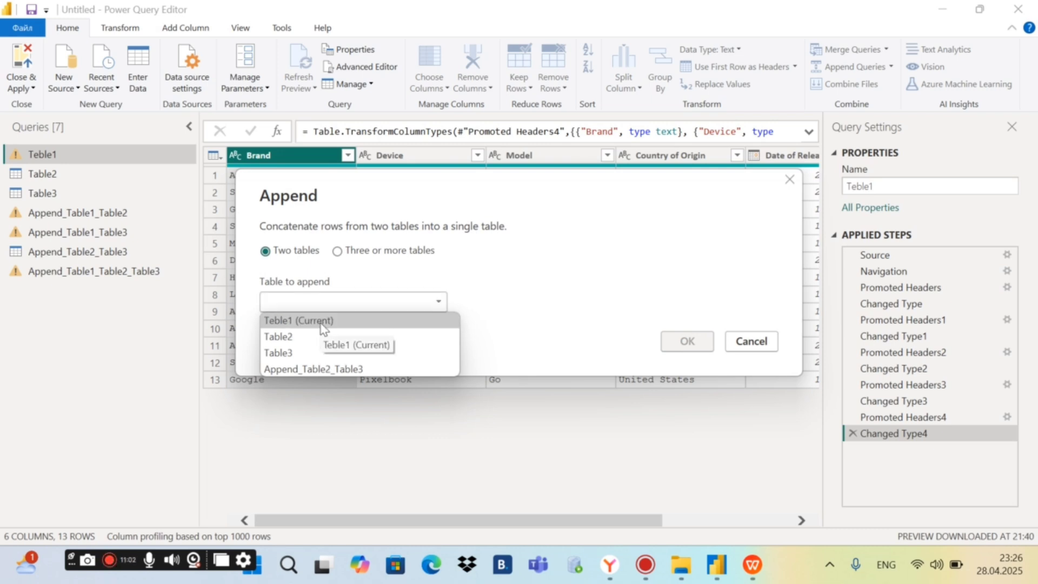
{"action": "left_click", "coordinate": [320, 324]}
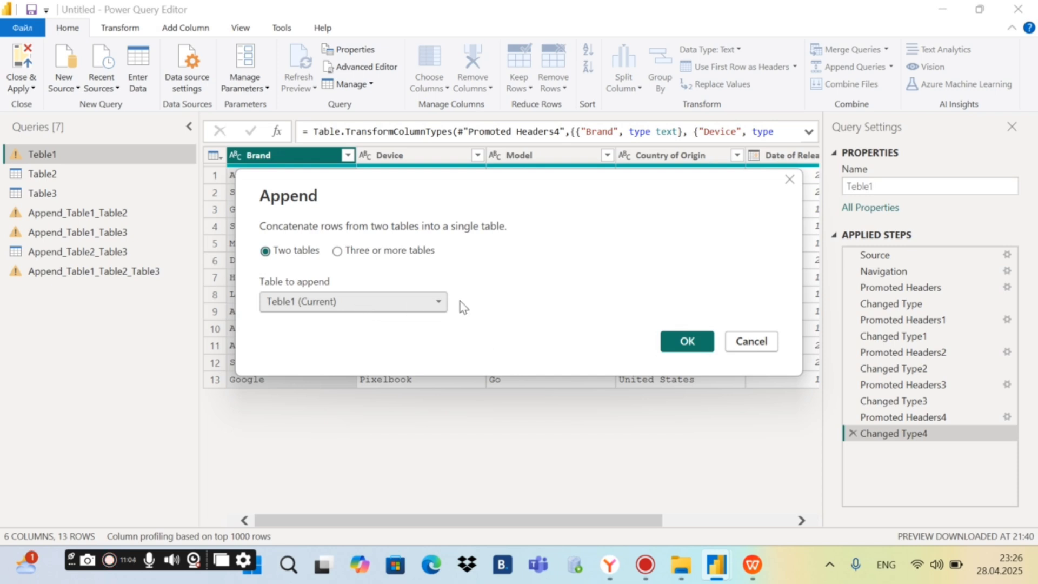
{"action": "left_click", "coordinate": [443, 303]}
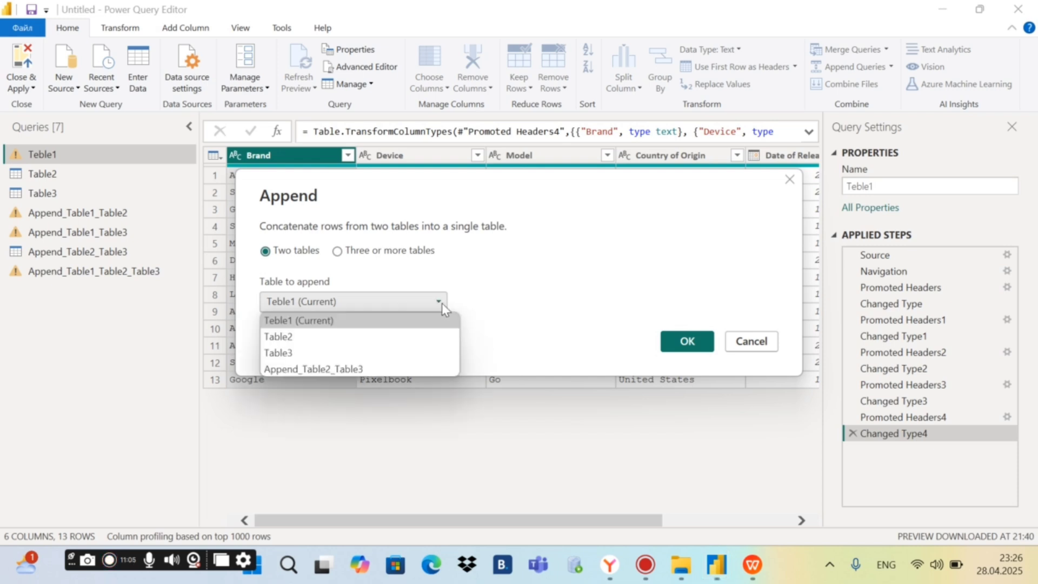
{"action": "left_click", "coordinate": [443, 303]}
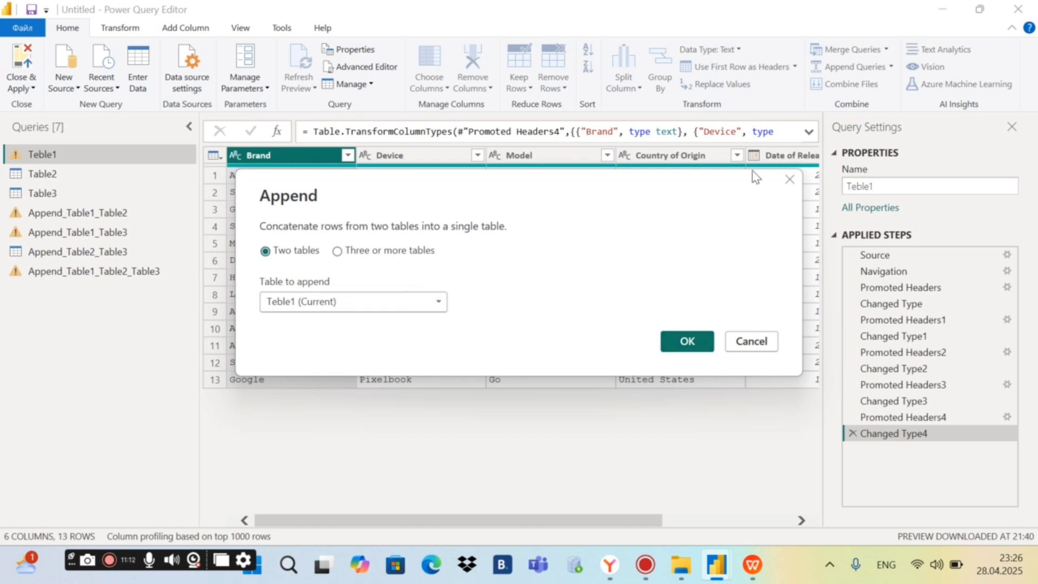
{"action": "left_click", "coordinate": [763, 341]}
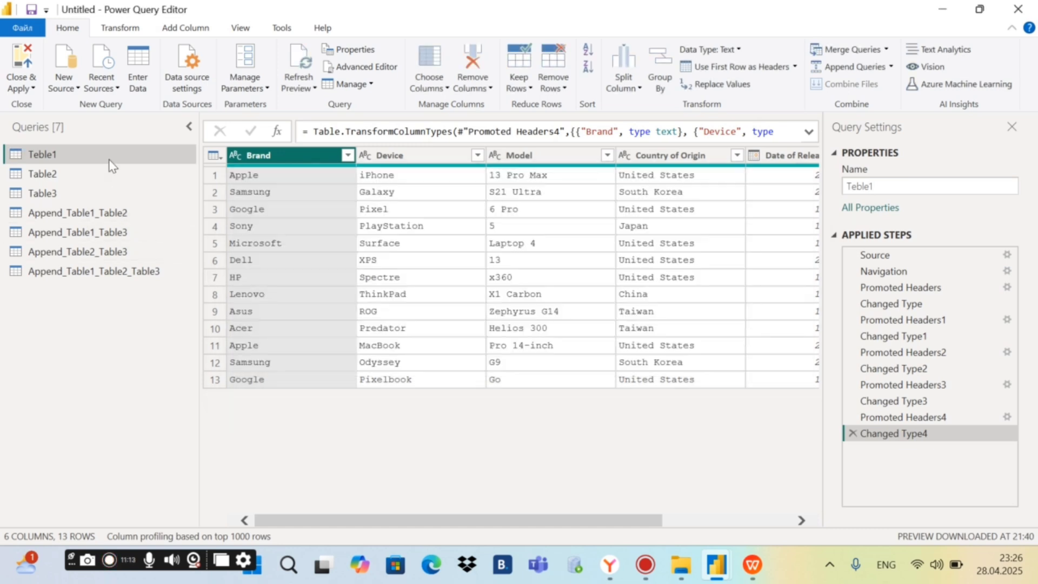
Append Table2 directly to the existing Teble1 query with Append Queries, using the two-table option.
{"action": "left_click", "coordinate": [892, 68]}
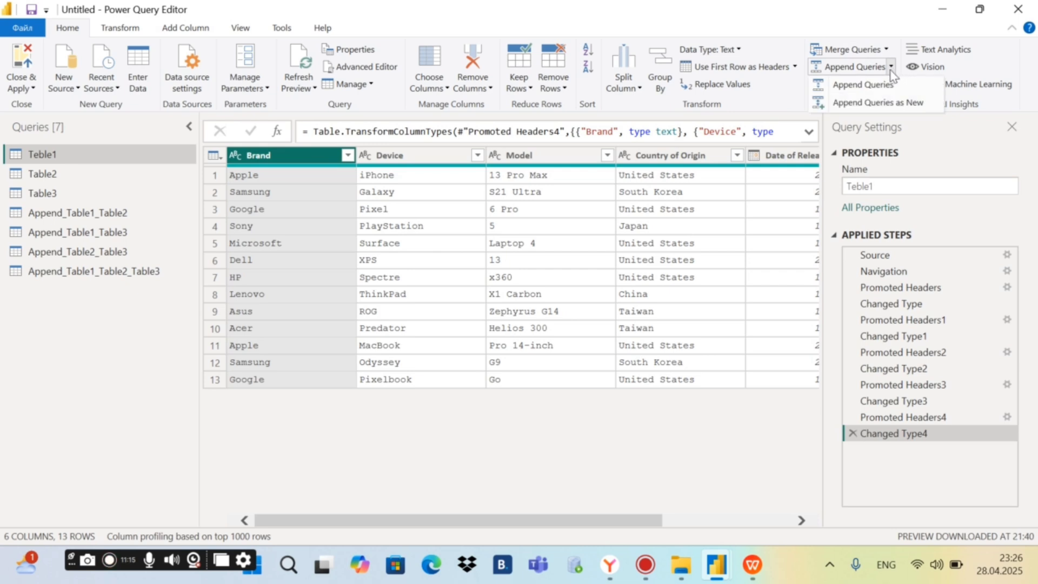
{"action": "left_click", "coordinate": [857, 84]}
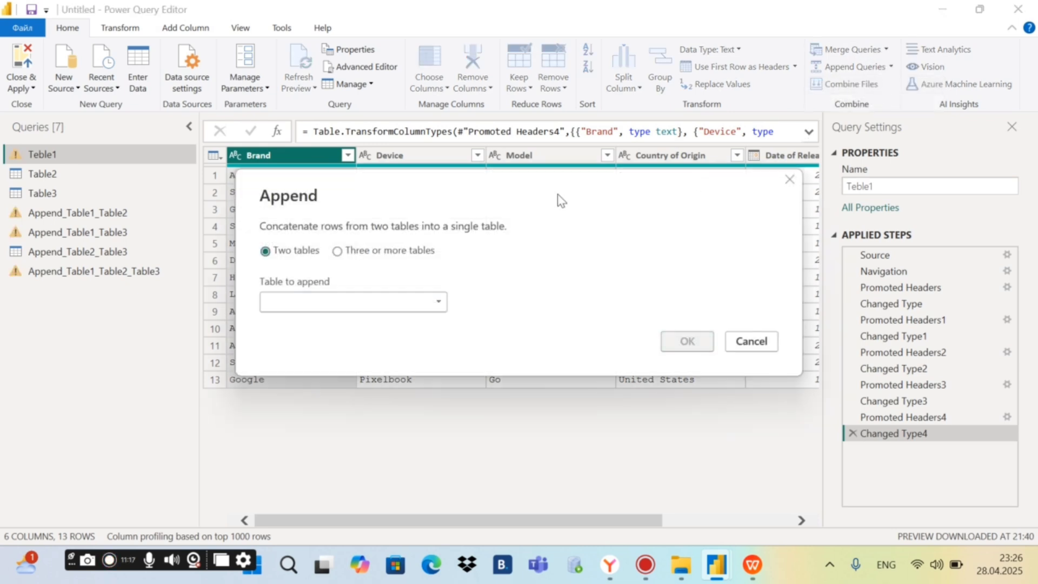
{"action": "left_click", "coordinate": [396, 302]}
{"action": "left_click", "coordinate": [317, 336]}
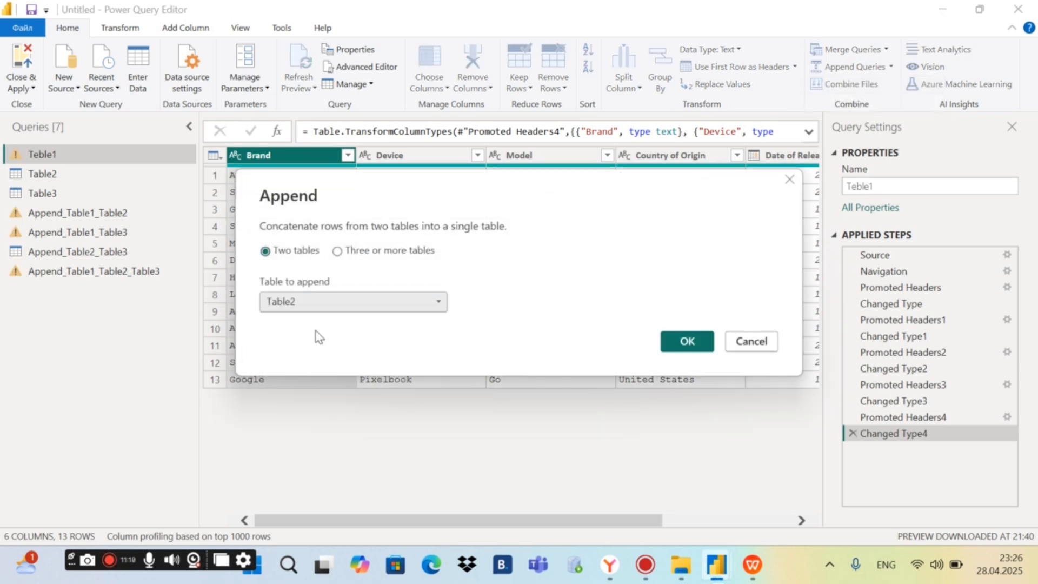
{"action": "left_click", "coordinate": [327, 306]}
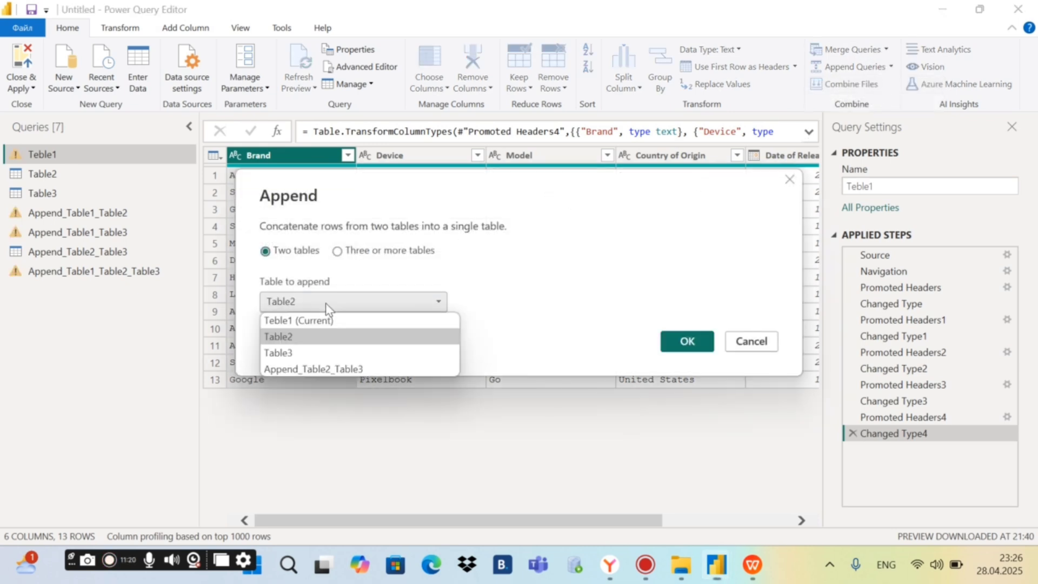
{"action": "left_click", "coordinate": [324, 337]}
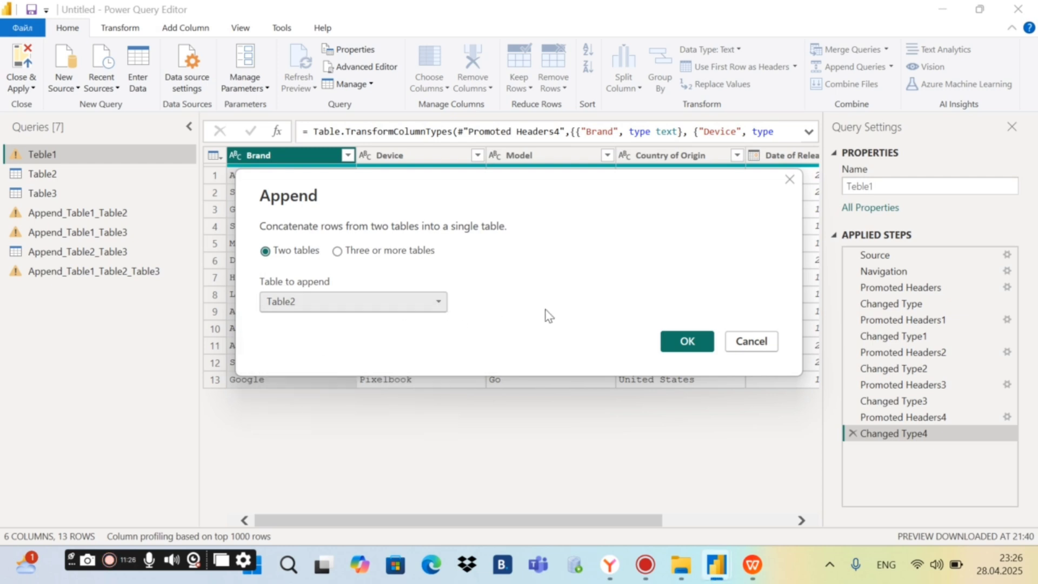
{"action": "left_click", "coordinate": [677, 349]}
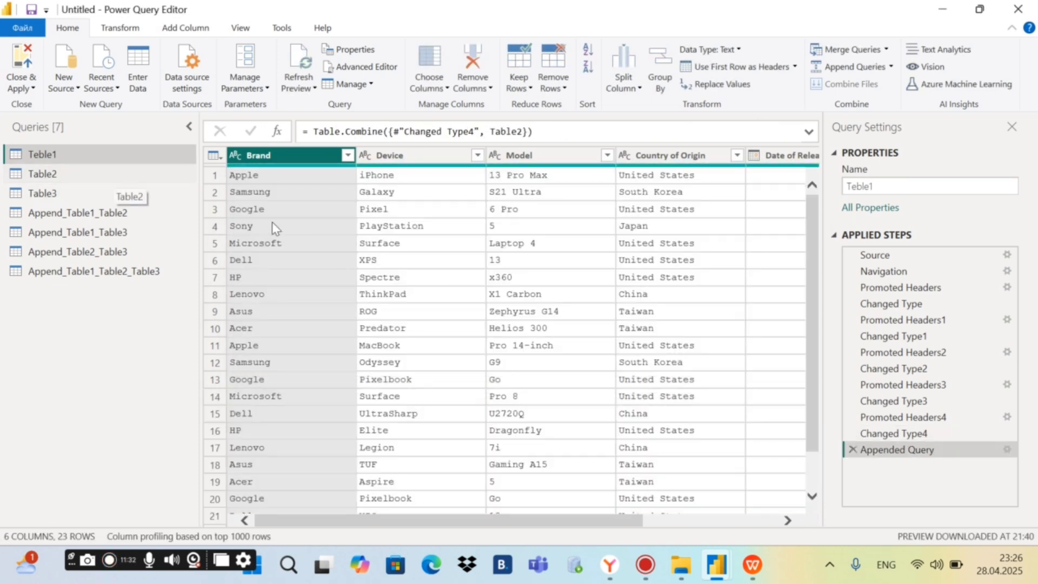
Check the combined rows in Teble1 against the rows of Table2.
{"action": "scroll", "coordinate": [352, 312], "scroll_direction": "down", "scroll_amount": 1}
{"action": "scroll", "coordinate": [351, 313], "scroll_direction": "up", "scroll_amount": 1}
{"action": "scroll", "coordinate": [350, 312], "scroll_direction": "down", "scroll_amount": 1}
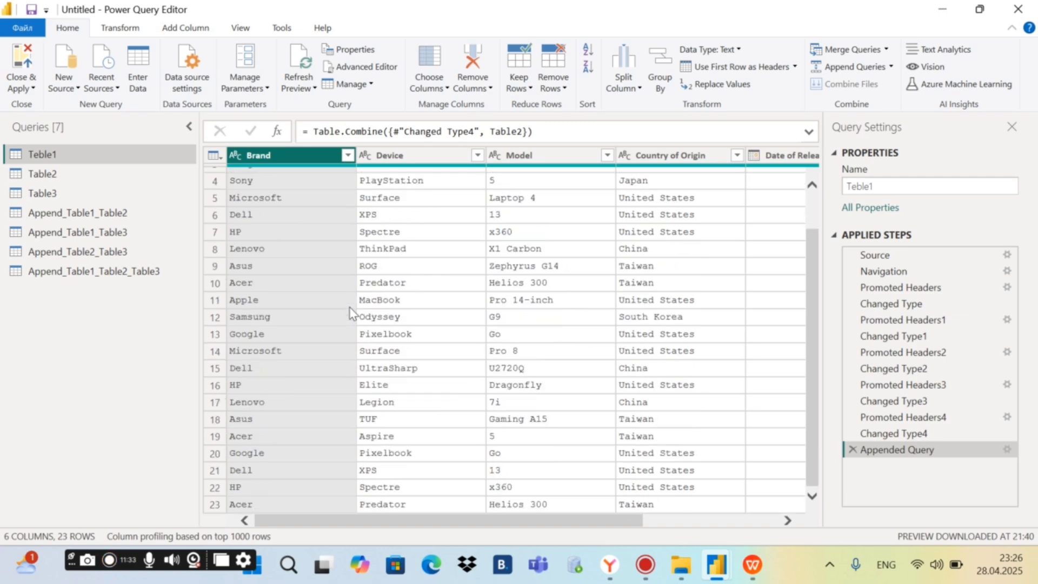
{"action": "left_click", "coordinate": [78, 181]}
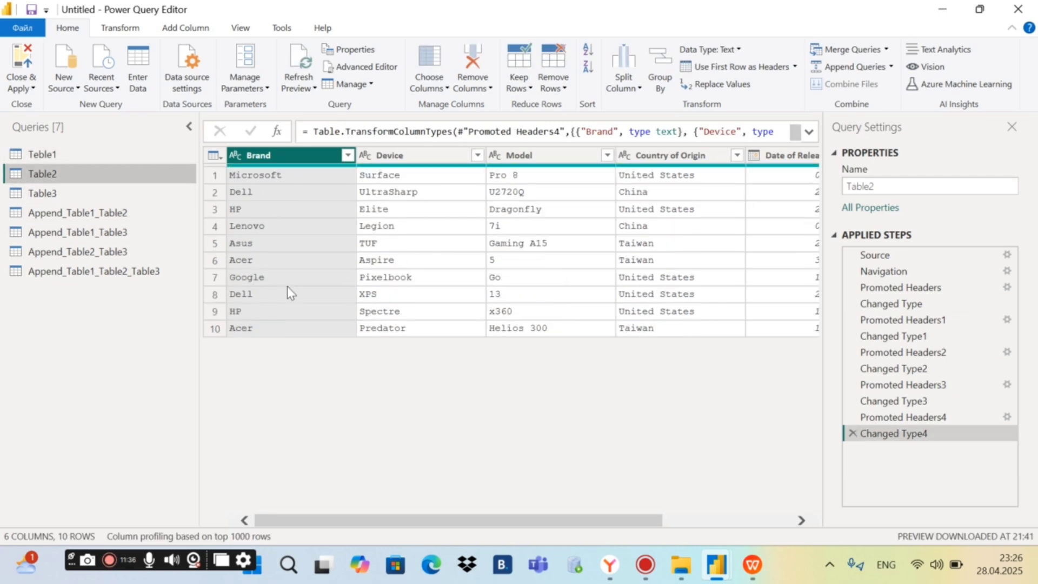
{"action": "left_click", "coordinate": [73, 158]}
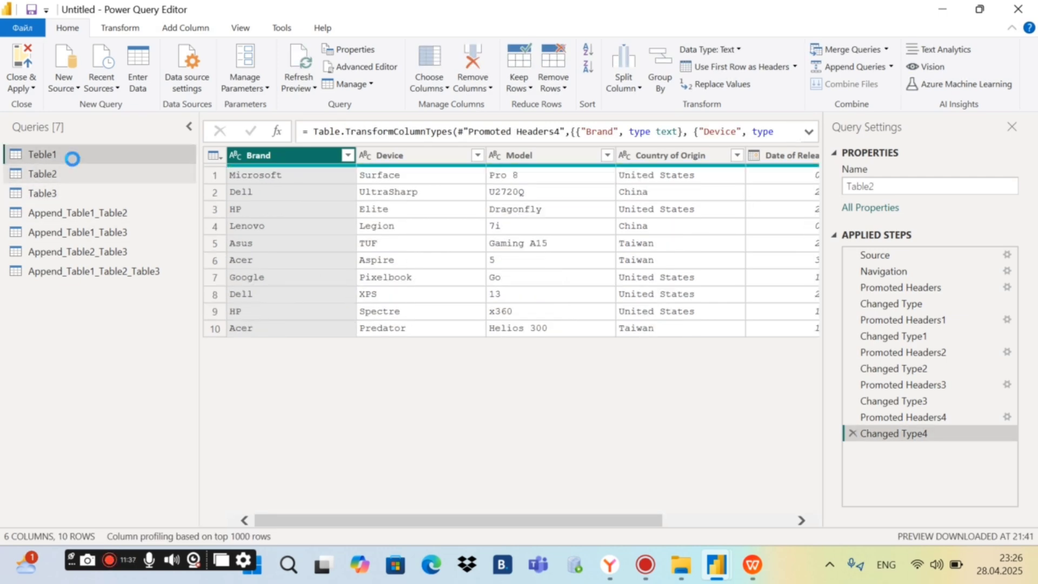
Review the rows of Teble1 down to the last appended row and look at the available append options.
{"action": "scroll", "coordinate": [348, 312], "scroll_direction": "down", "scroll_amount": 1}
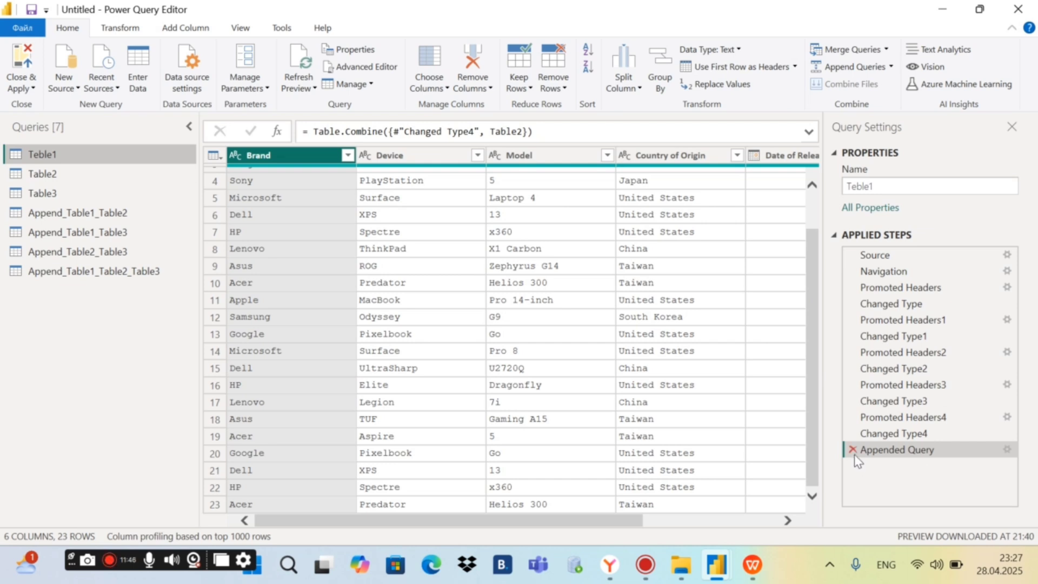
{"action": "scroll", "coordinate": [370, 309], "scroll_direction": "up", "scroll_amount": 1}
{"action": "scroll", "coordinate": [370, 310], "scroll_direction": "down", "scroll_amount": 1}
{"action": "left_click", "coordinate": [891, 73]}
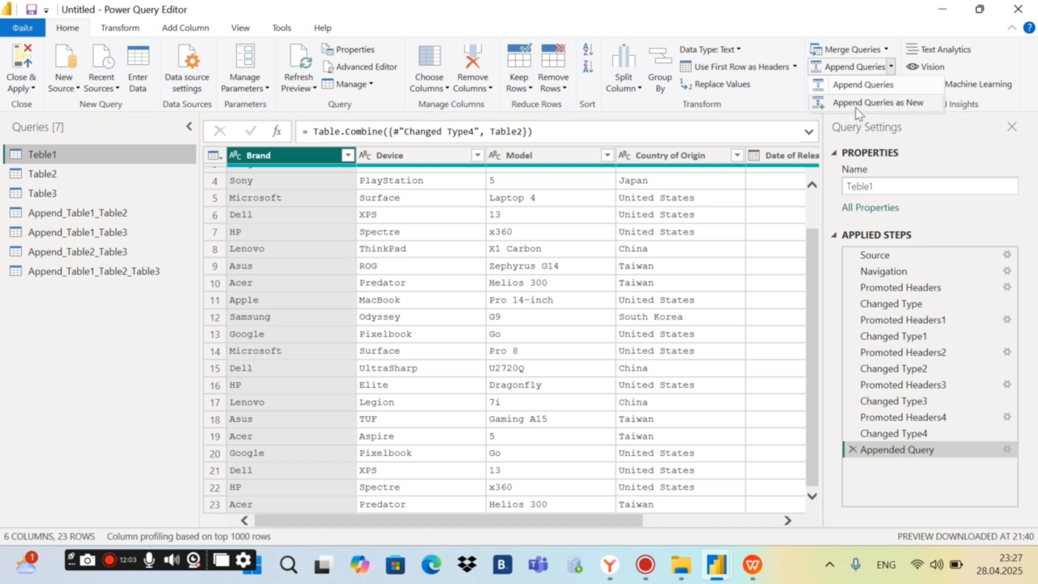
{"action": "left_click", "coordinate": [88, 336]}
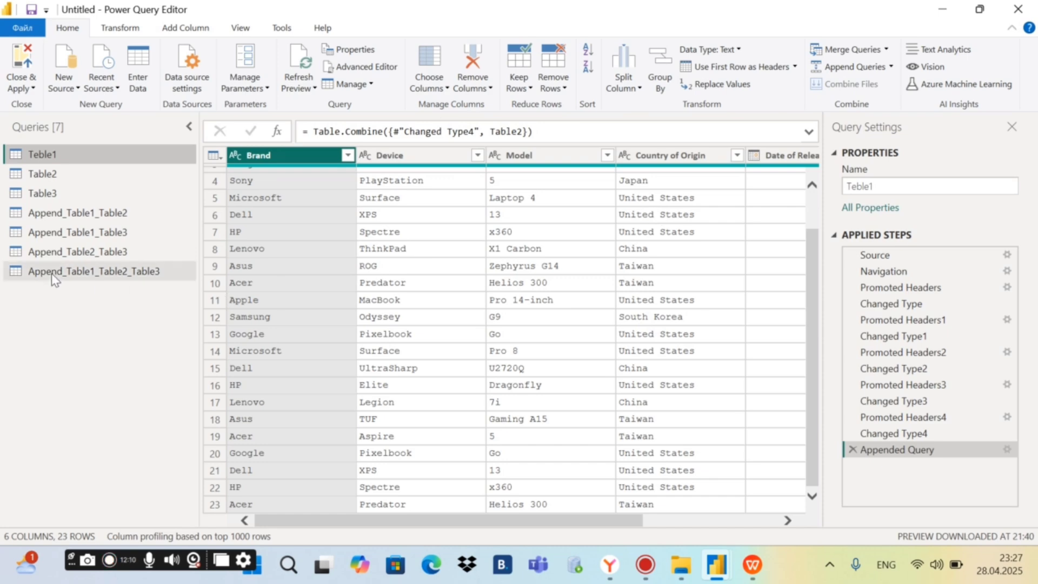
Compare the rows of Append_Table1_Table2_Table3 with the rows of Teble1 and Table2.
{"action": "left_click", "coordinate": [70, 271]}
{"action": "scroll", "coordinate": [399, 322], "scroll_direction": "down", "scroll_amount": 6}
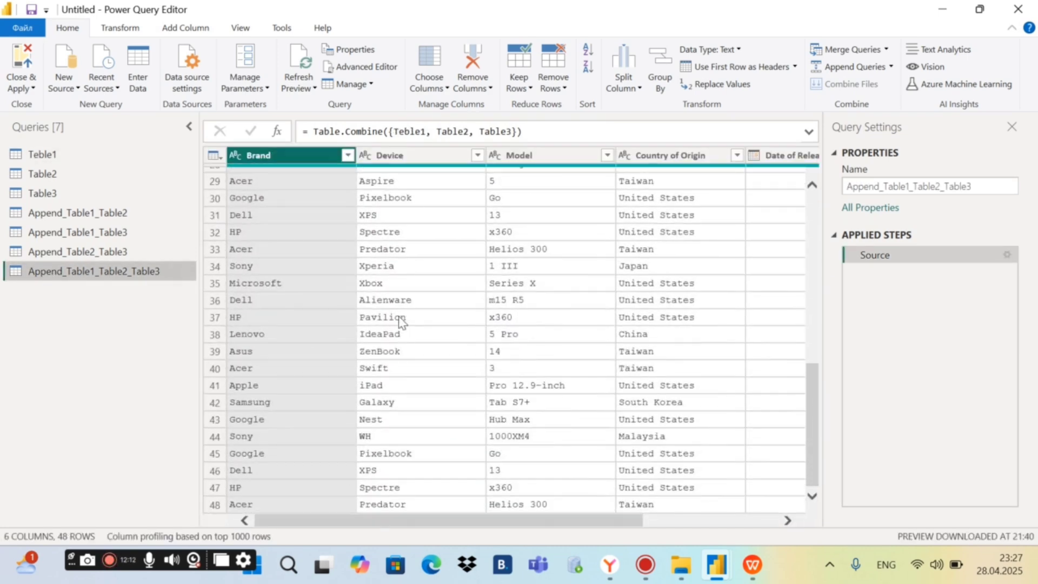
{"action": "scroll", "coordinate": [398, 321], "scroll_direction": "up", "scroll_amount": 6}
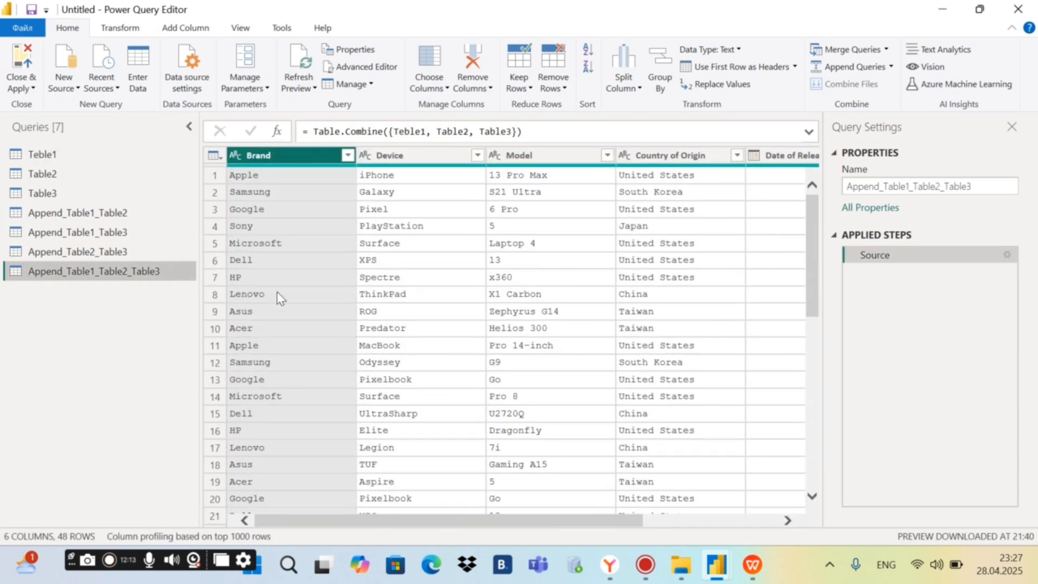
{"action": "left_click", "coordinate": [77, 163]}
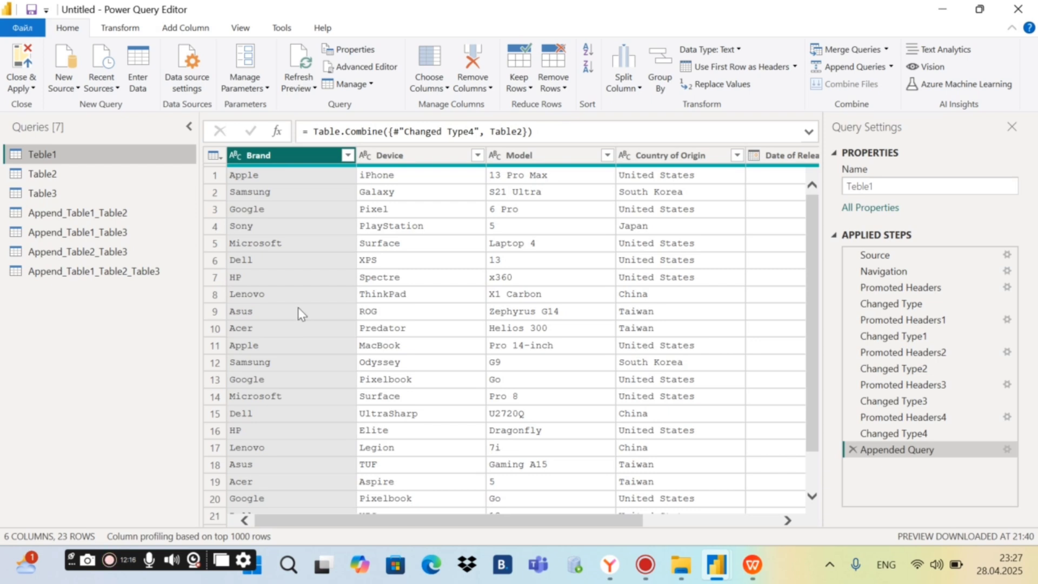
{"action": "scroll", "coordinate": [297, 307], "scroll_direction": "down", "scroll_amount": 1}
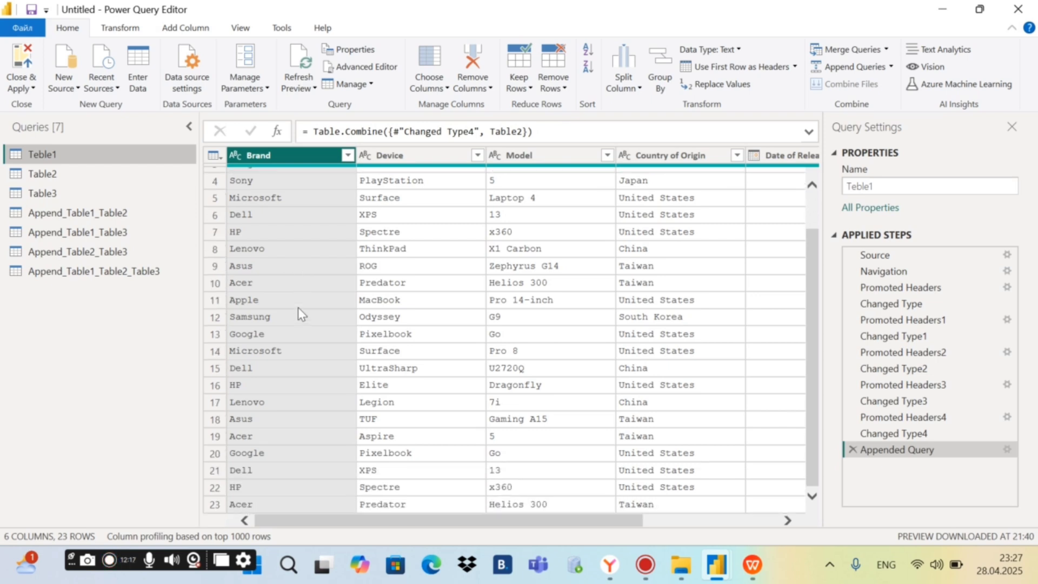
{"action": "left_click", "coordinate": [61, 172]}
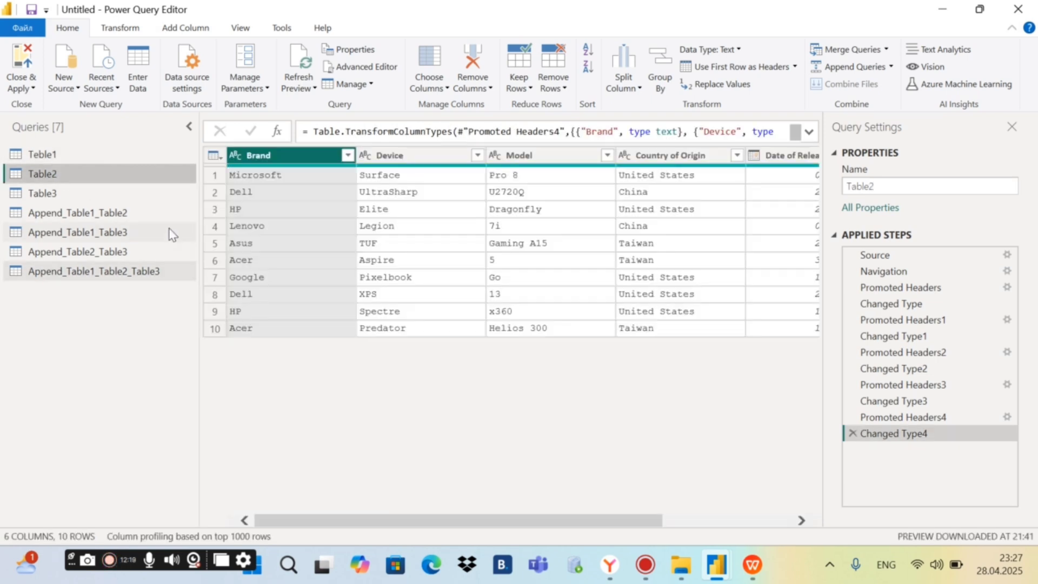
{"action": "left_click", "coordinate": [57, 156]}
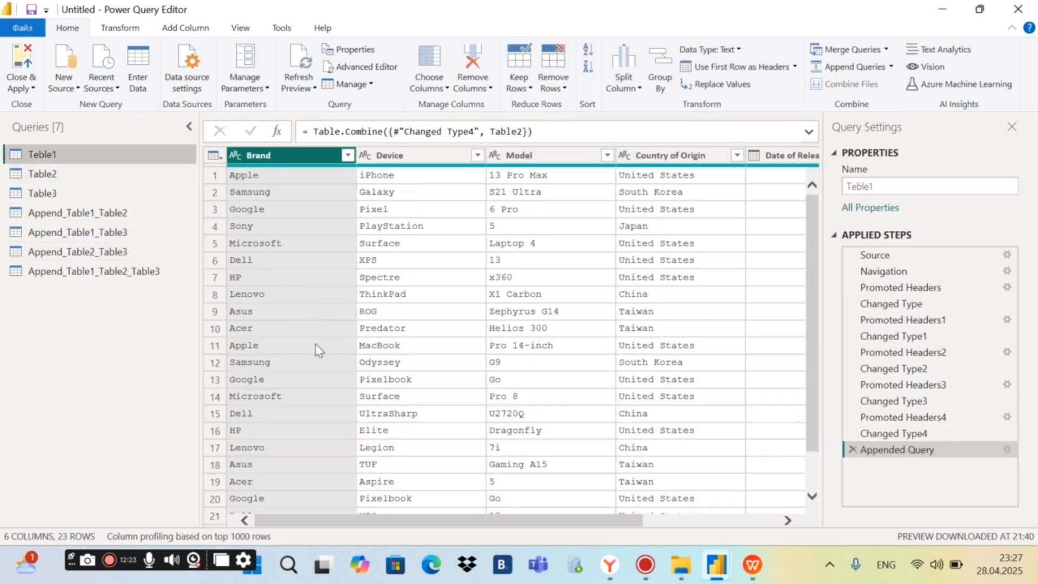
{"action": "scroll", "coordinate": [317, 347], "scroll_direction": "down", "scroll_amount": 1}
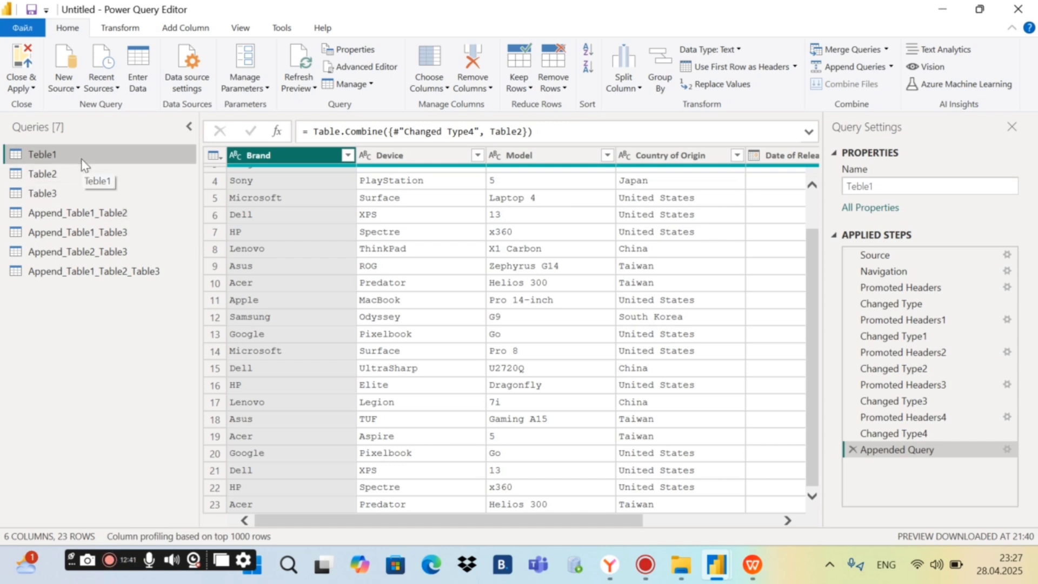
Examine Append_Table1_Table2, Append_Table1_Table3 and Append_Table1_Table2_Table3 against Teble1 for effects of the direct append.
{"action": "left_click", "coordinate": [97, 215]}
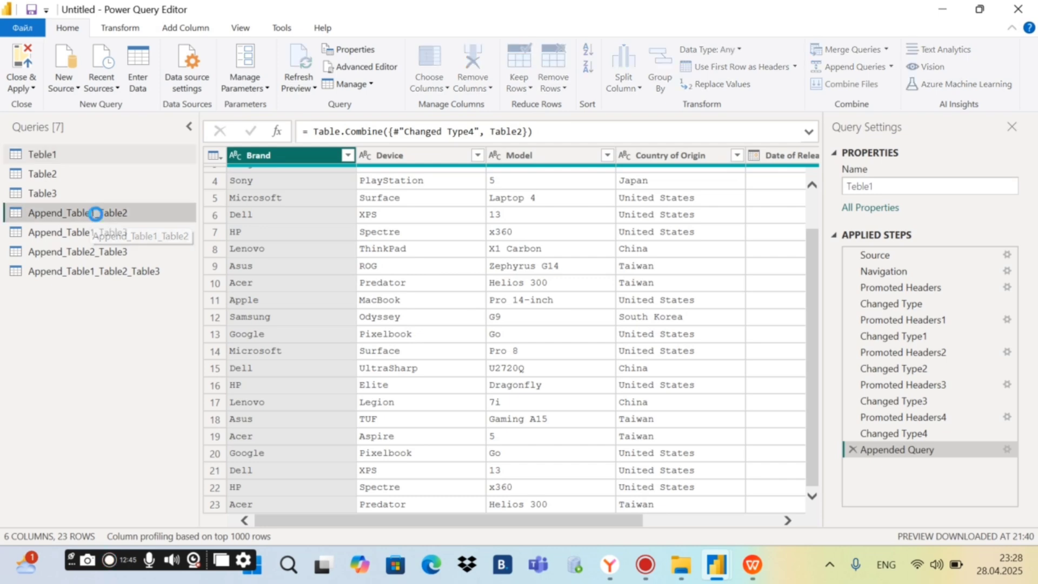
{"action": "scroll", "coordinate": [363, 327], "scroll_direction": "down", "scroll_amount": 5}
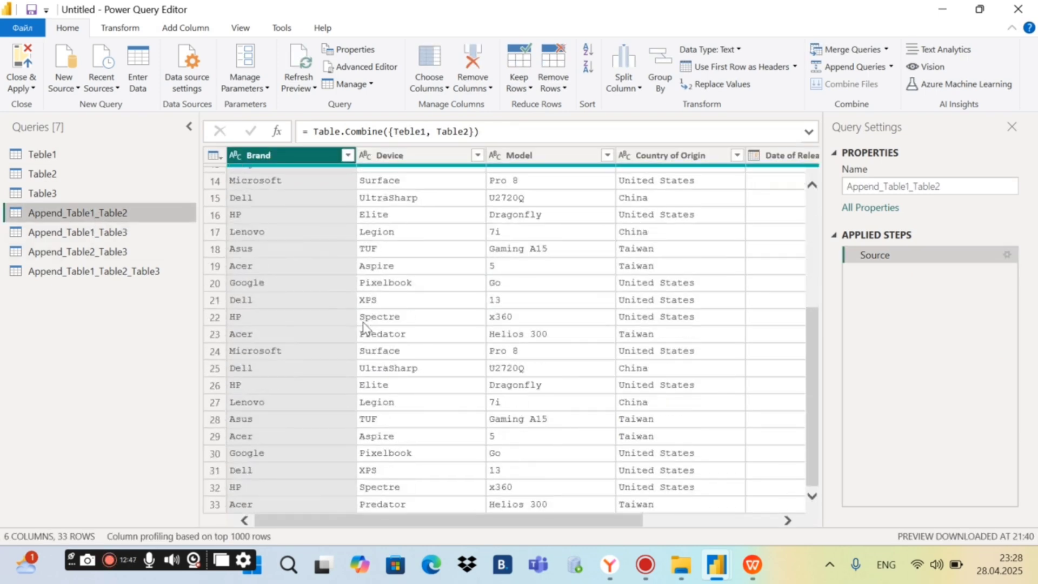
{"action": "left_click", "coordinate": [132, 236]}
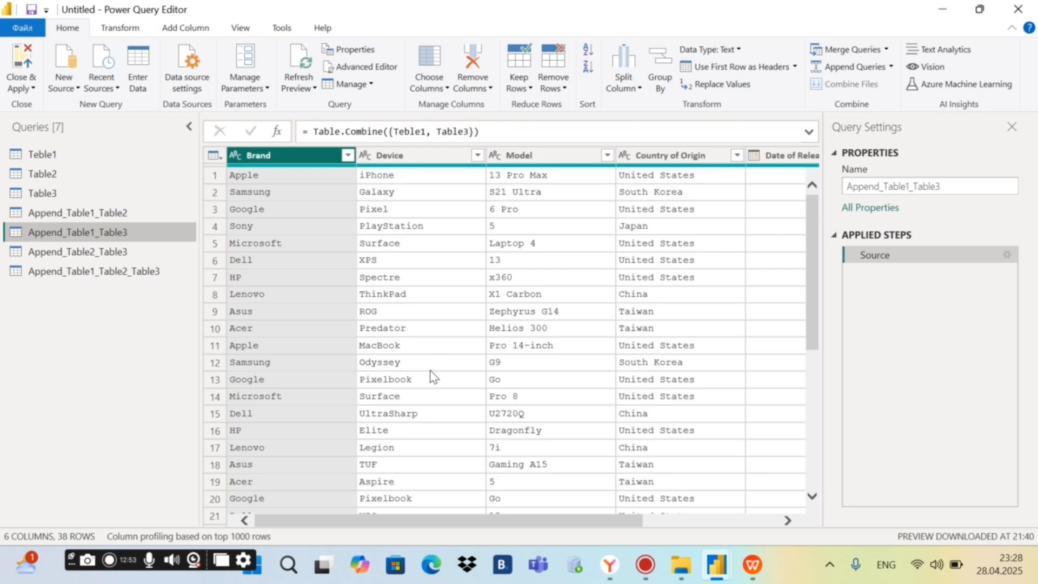
{"action": "left_click", "coordinate": [66, 168]}
{"action": "left_click", "coordinate": [67, 156]}
{"action": "scroll", "coordinate": [299, 343], "scroll_direction": "down", "scroll_amount": 2}
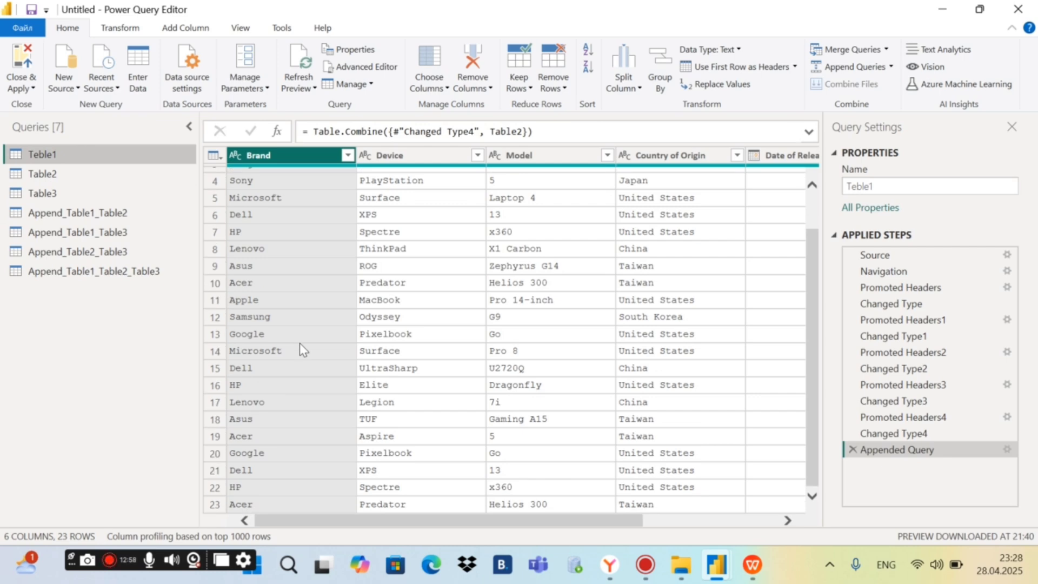
{"action": "left_click", "coordinate": [111, 212]}
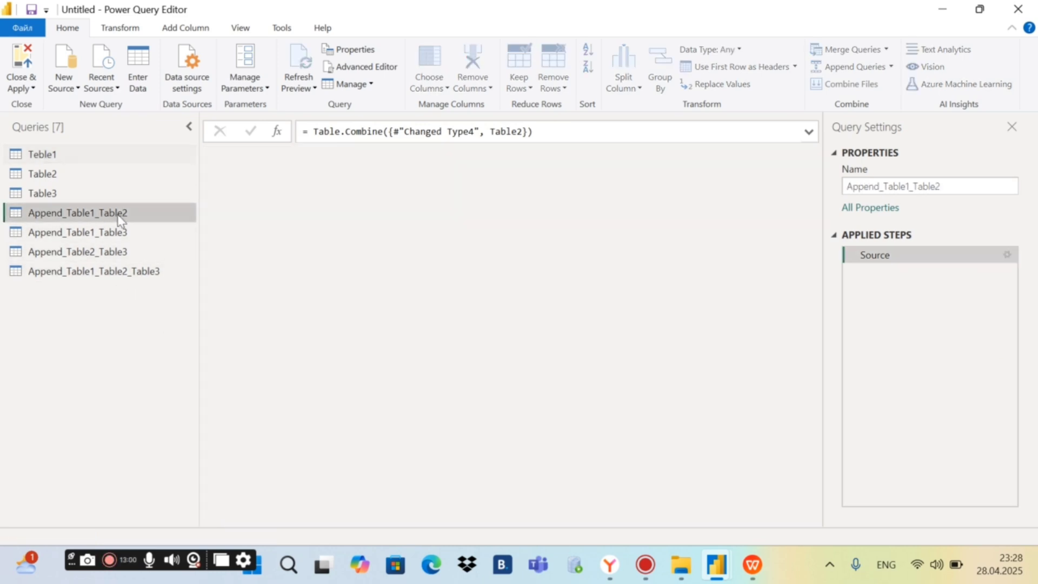
{"action": "scroll", "coordinate": [380, 332], "scroll_direction": "down", "scroll_amount": 4}
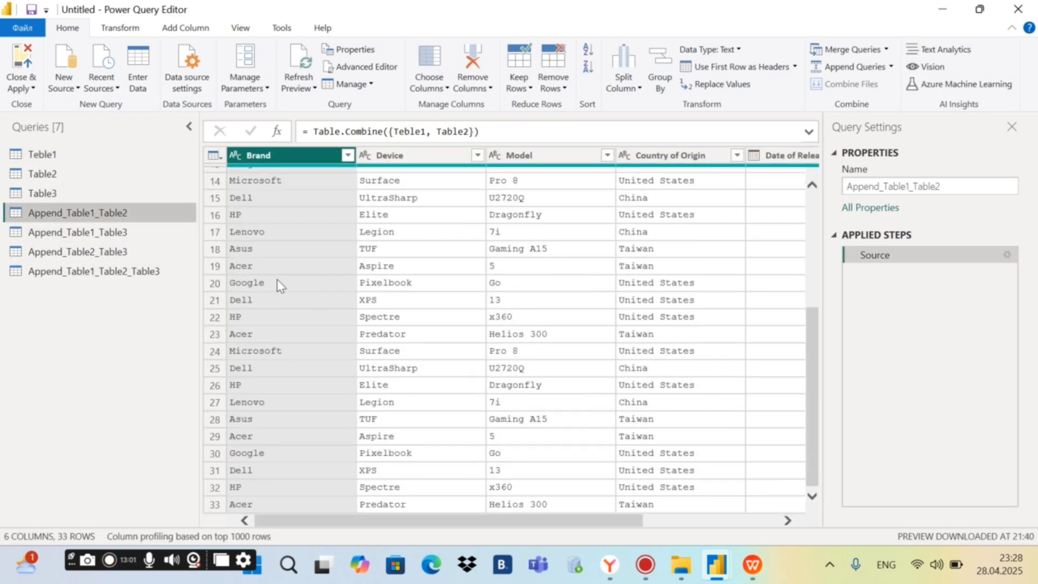
{"action": "left_click", "coordinate": [125, 234]}
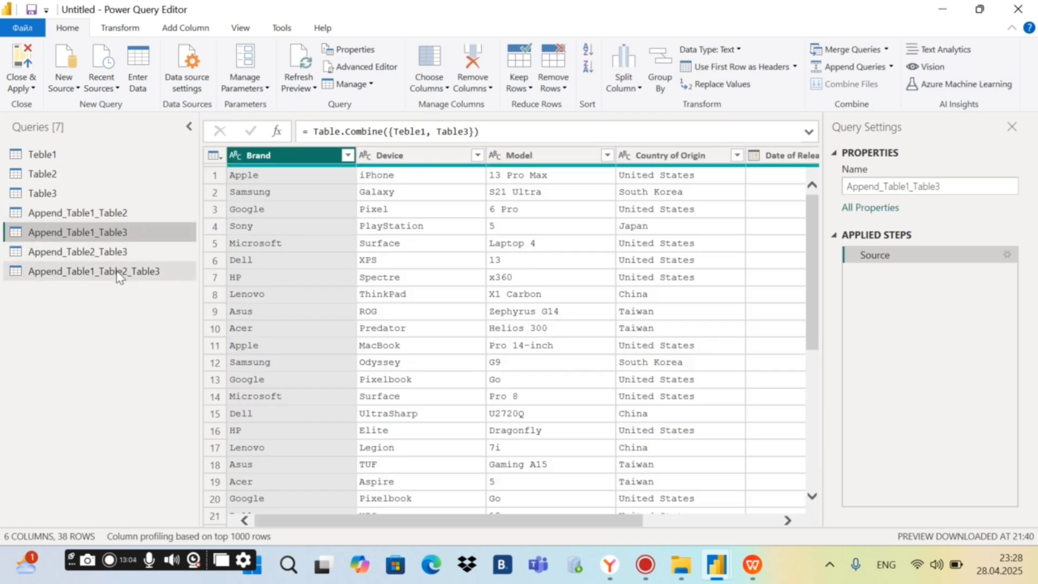
{"action": "left_click", "coordinate": [118, 274]}
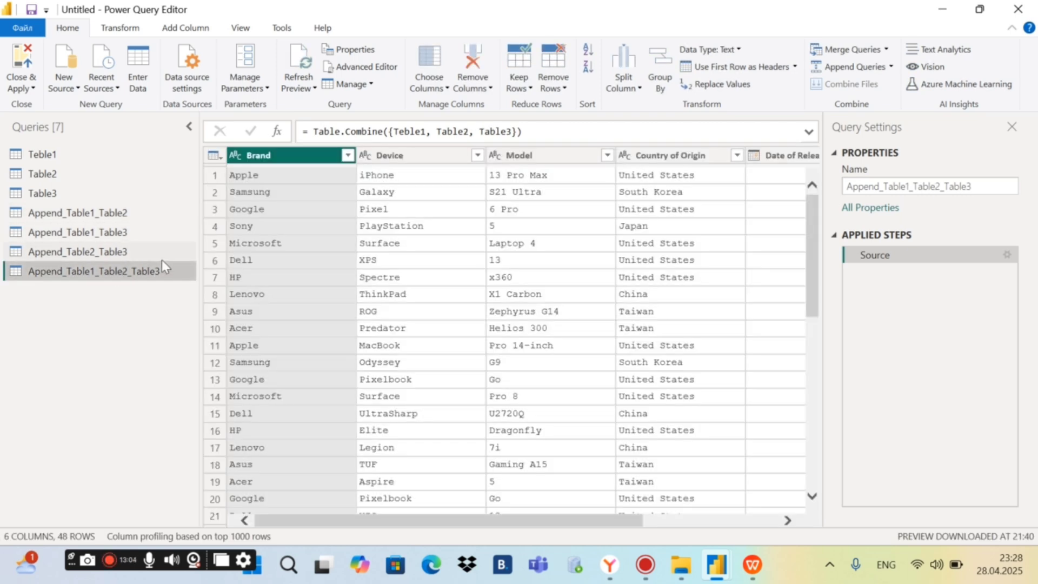
{"action": "left_click", "coordinate": [891, 67]}
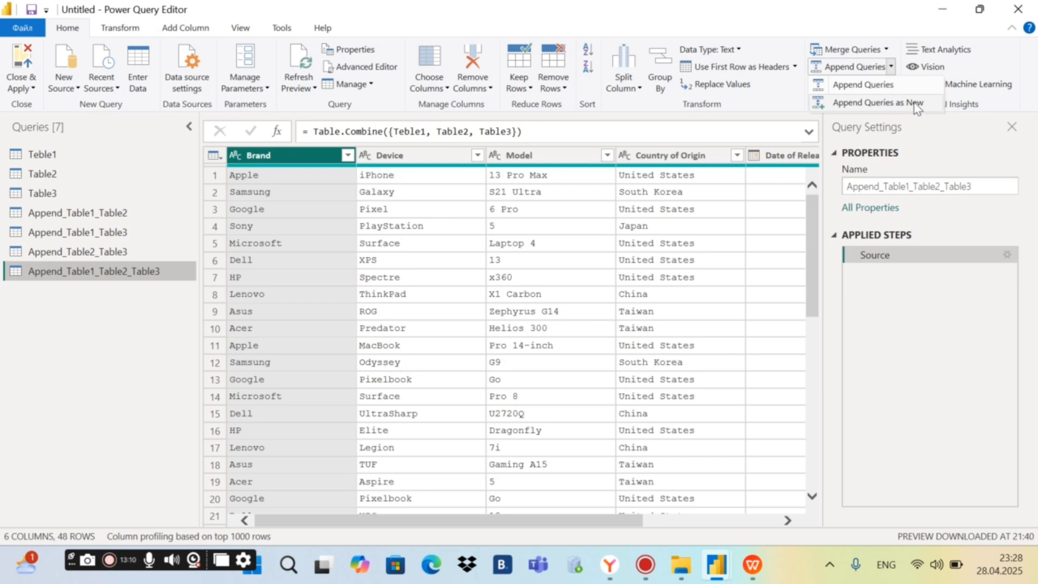
{"action": "left_click", "coordinate": [104, 319]}
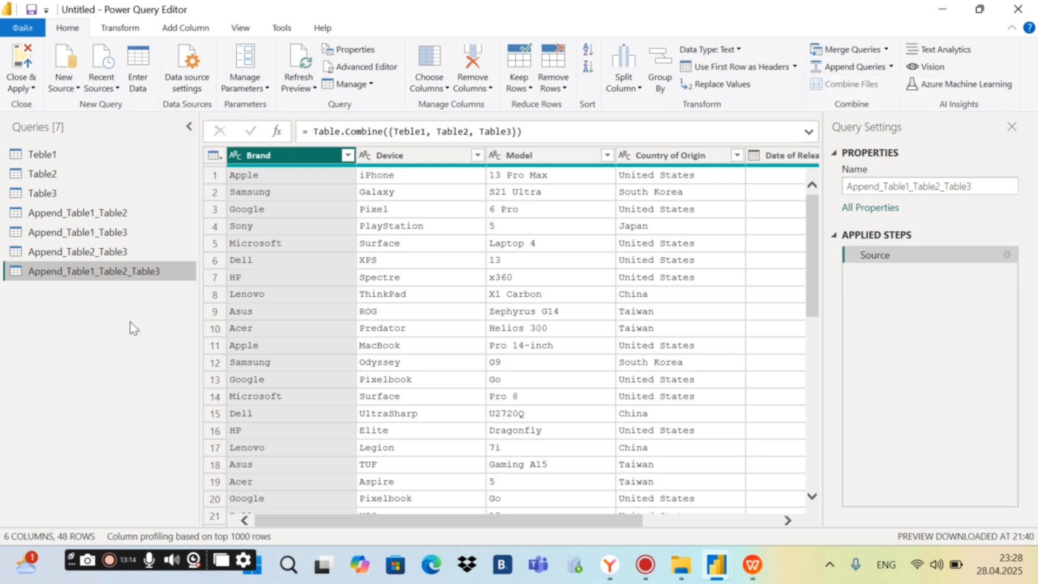
Delete the Appended Query step from Teble1 and check the combined rows in Append_Table1_Table2.
{"action": "left_click", "coordinate": [63, 155]}
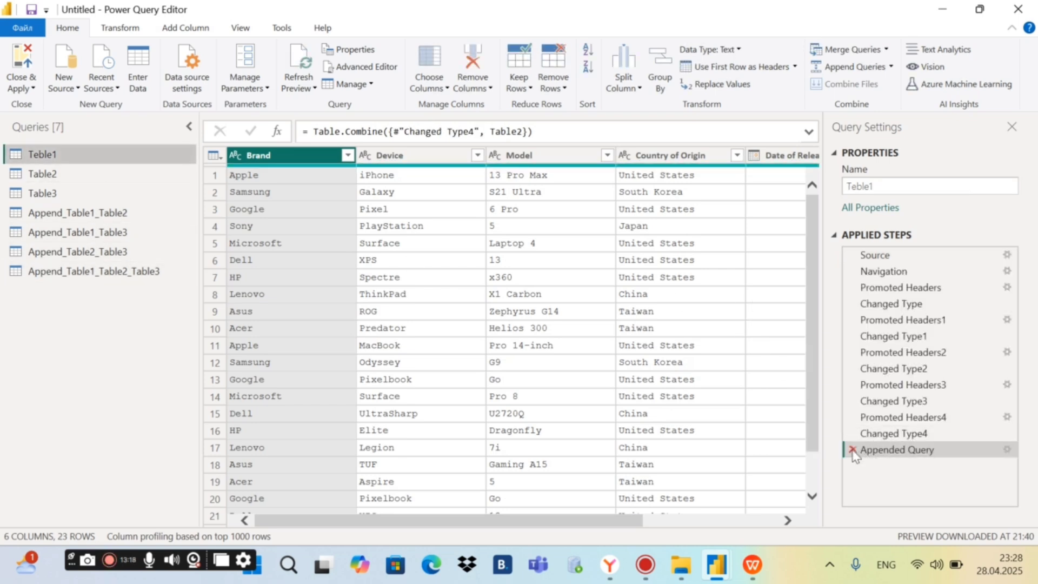
{"action": "left_click", "coordinate": [853, 451]}
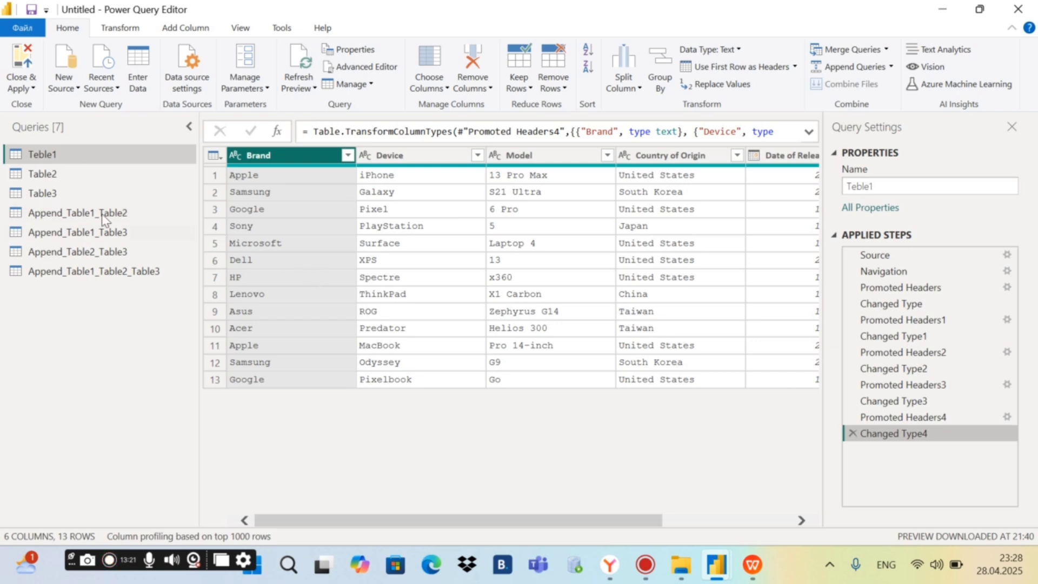
{"action": "left_click", "coordinate": [81, 213]}
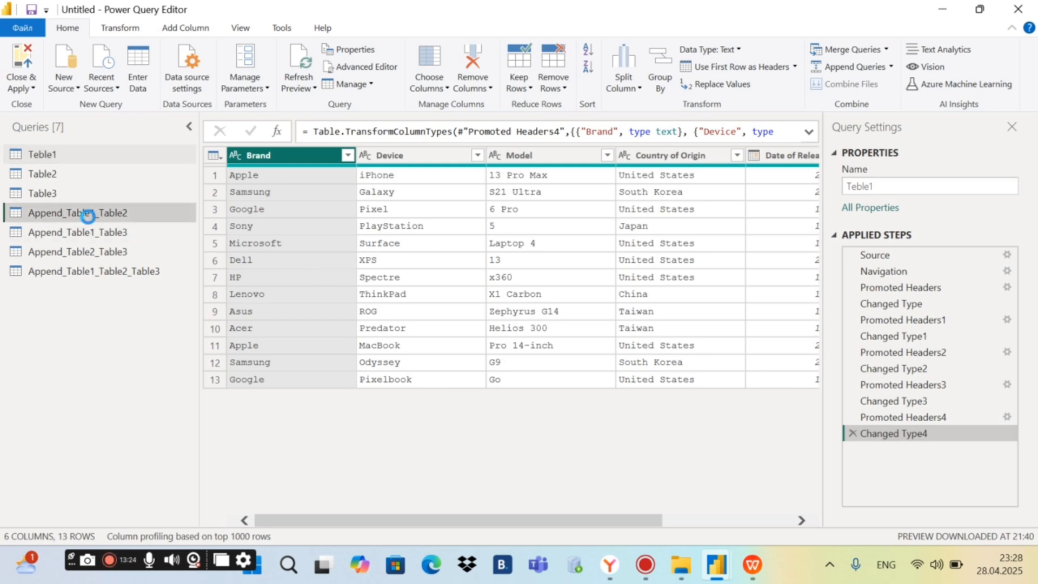
{"action": "scroll", "coordinate": [297, 292], "scroll_direction": "down", "scroll_amount": 1}
{"action": "scroll", "coordinate": [297, 299], "scroll_direction": "up", "scroll_amount": 1}
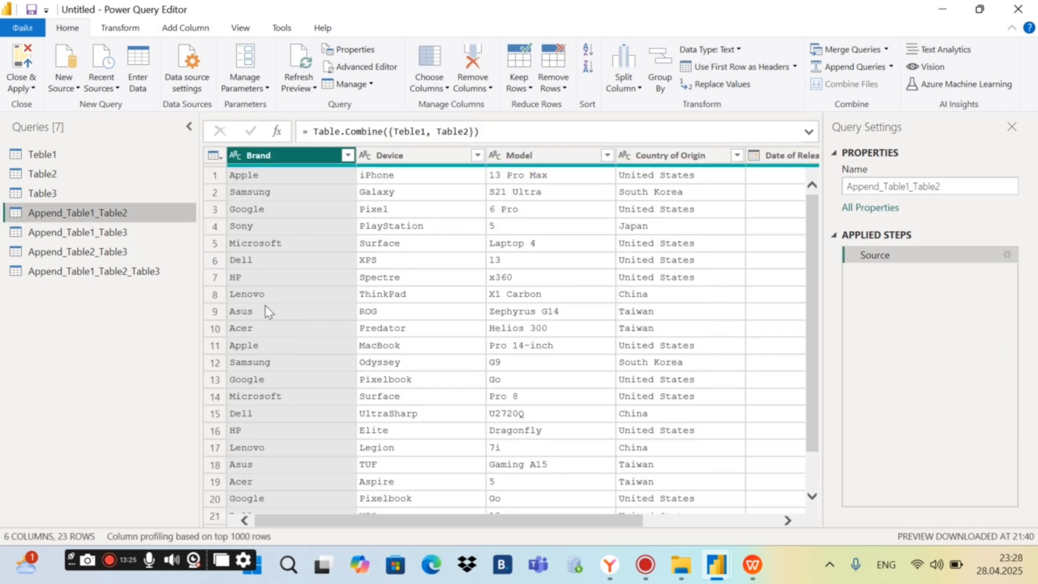